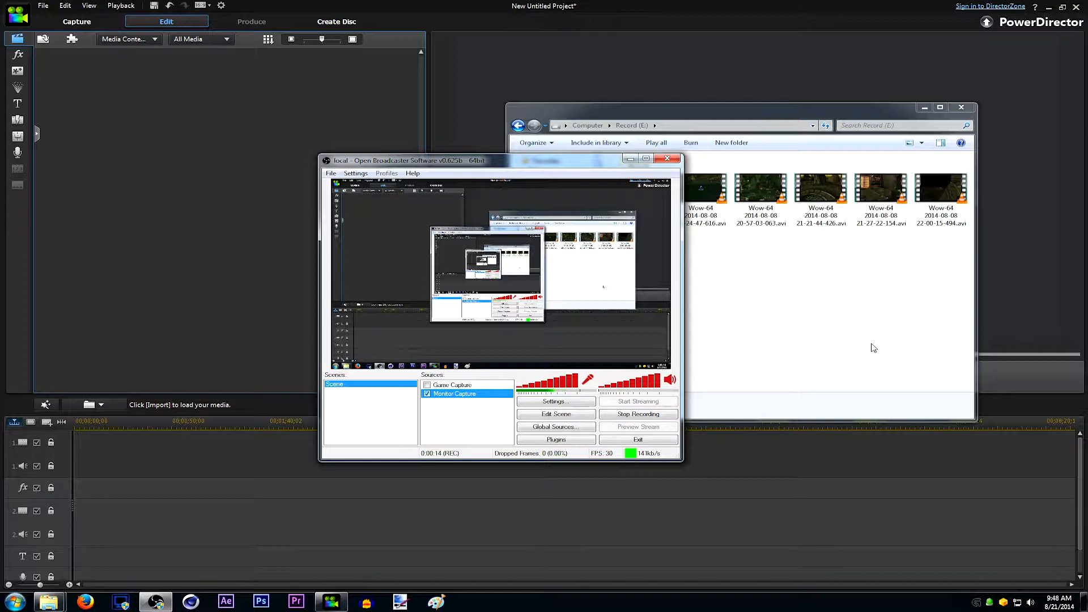
Step: Enable HD video processing with shadow files in the general preferences
left_click(69, 10)
left_click(69, 10)
left_click(164, 233)
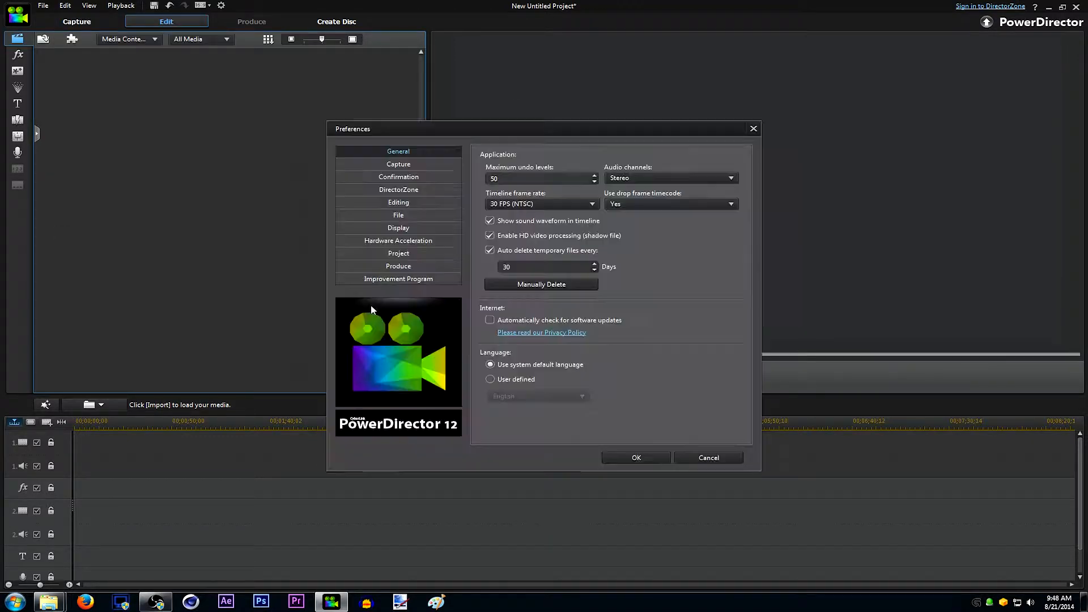
left_click(490, 236)
left_click(638, 460)
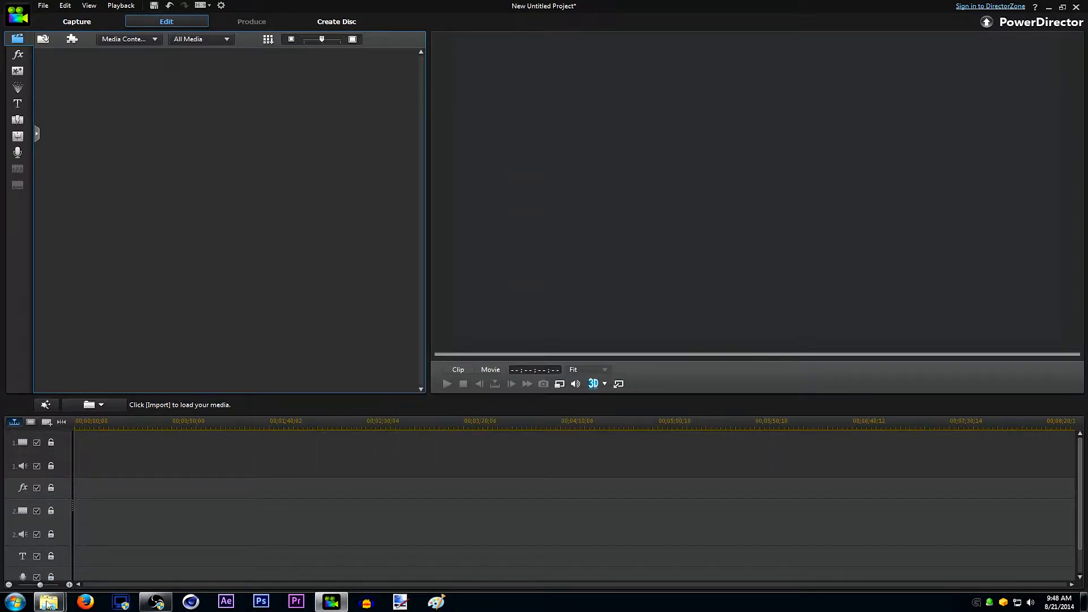
mouse_move(56, 602)
left_click(74, 567)
left_click(701, 187)
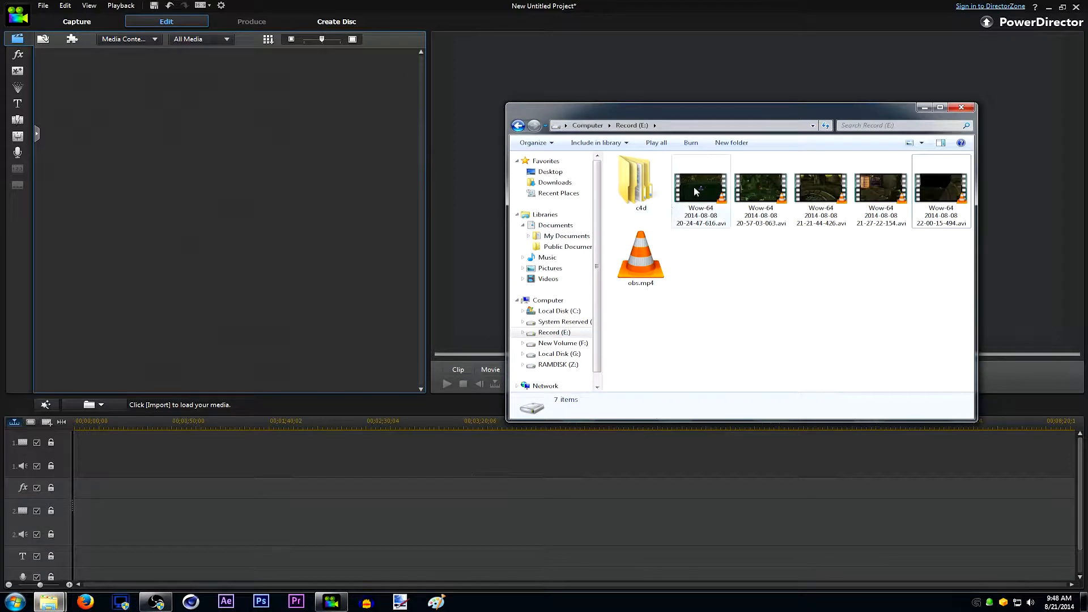
left_click(941, 201, "shift")
left_click_drag(941, 202, 136, 179)
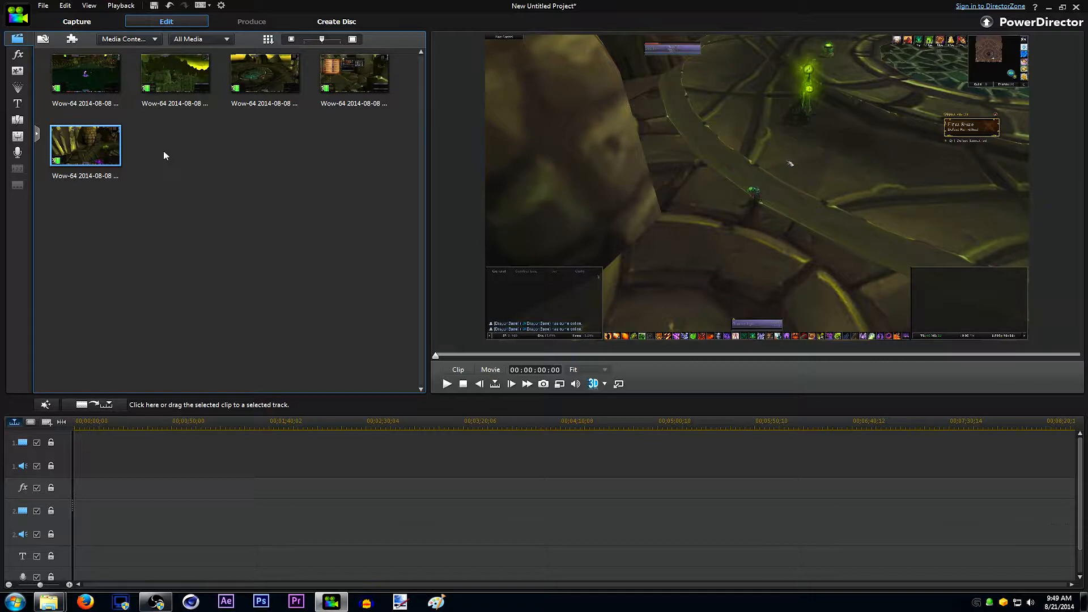
mouse_move(77, 110)
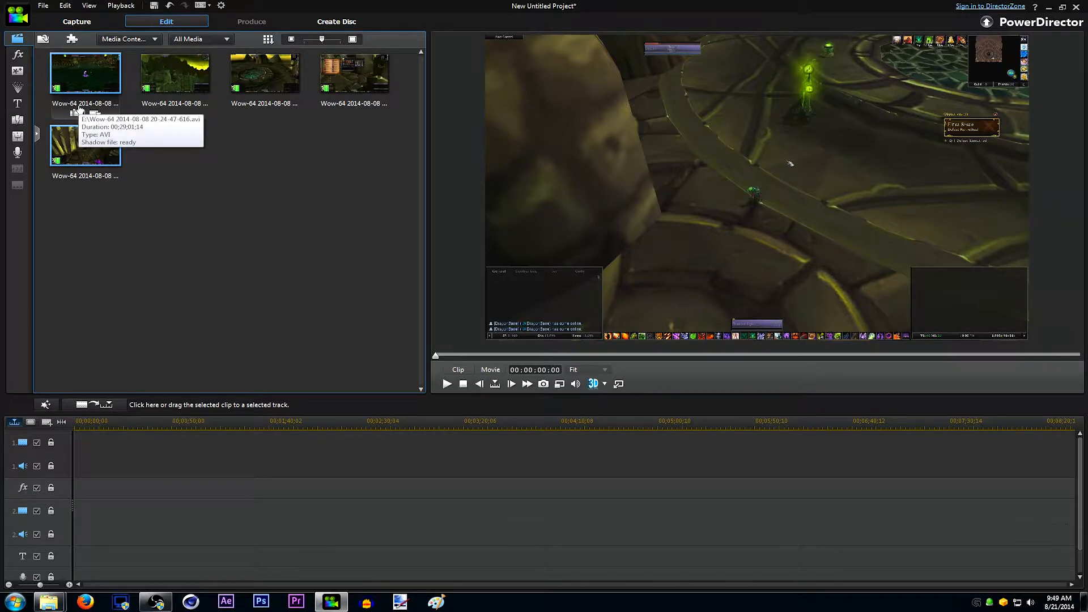
left_click(80, 78)
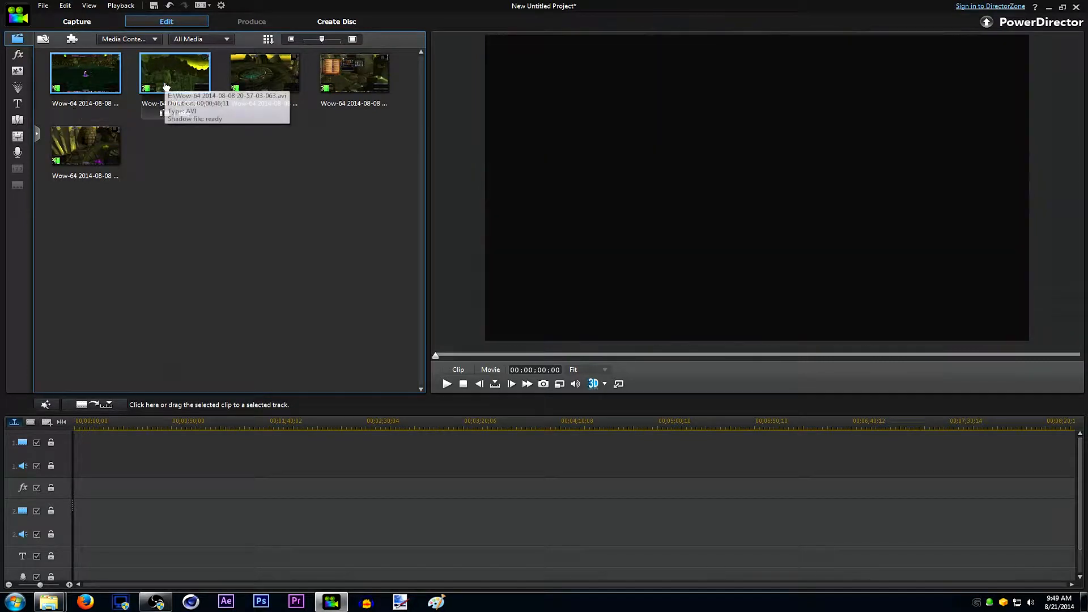
left_click(77, 87)
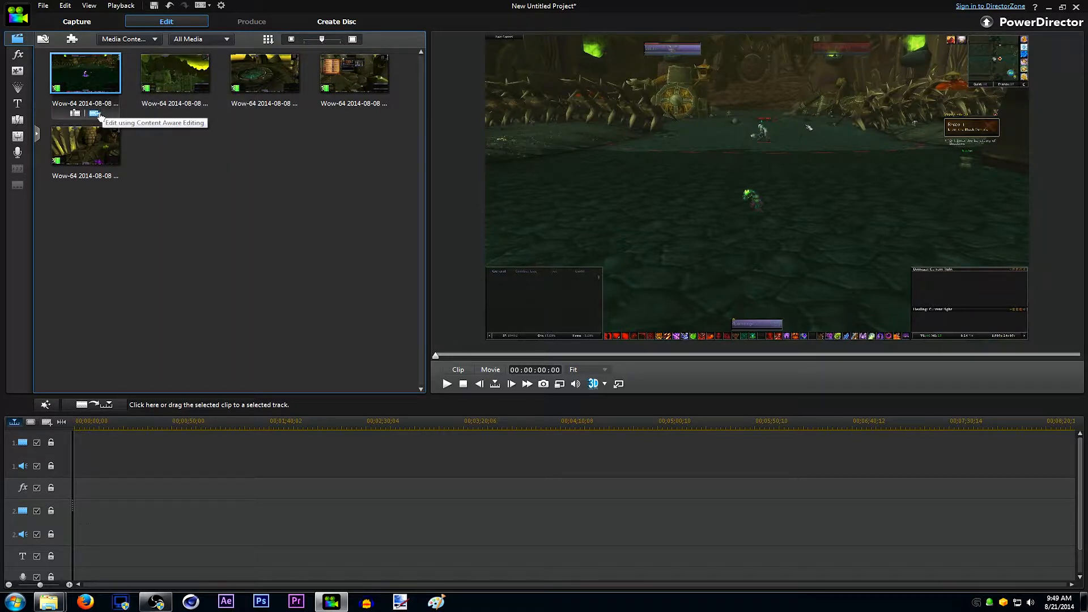
left_click_drag(59, 94, 65, 456)
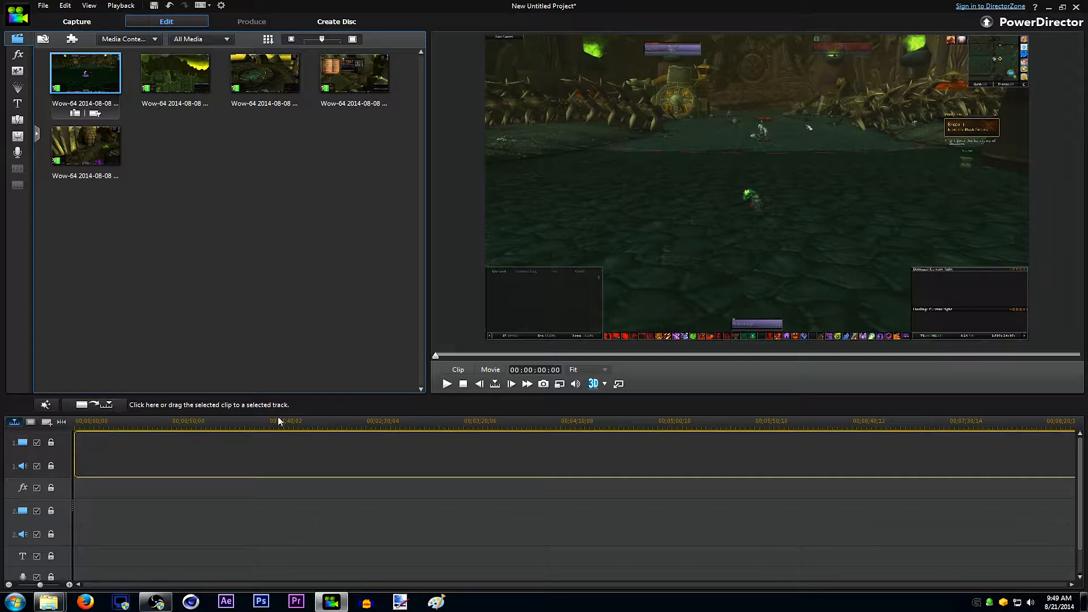
left_click_drag(277, 419, 279, 420)
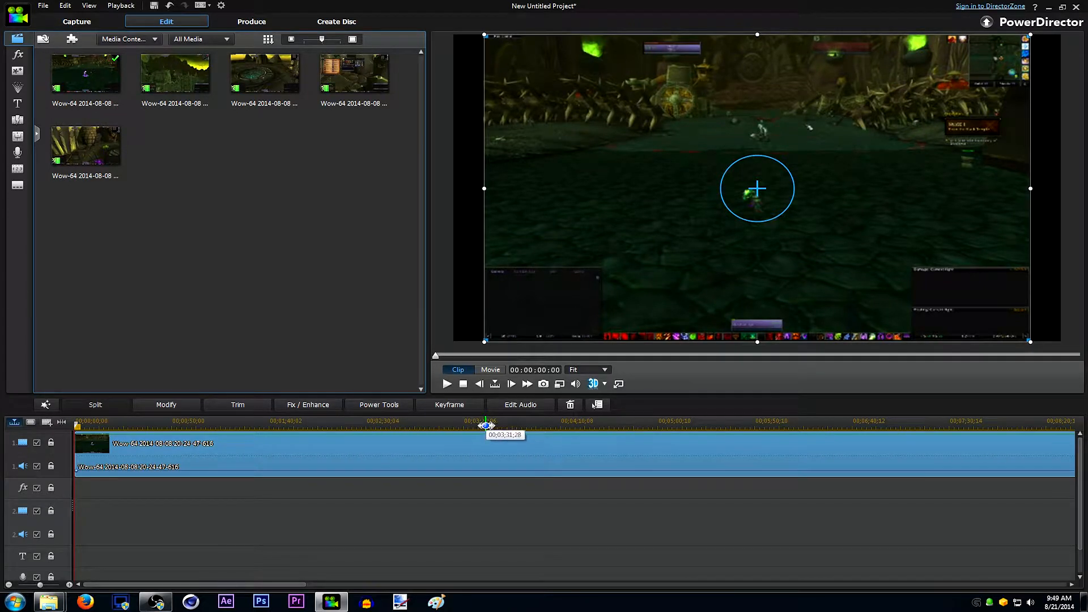
left_click_drag(486, 426, 281, 435)
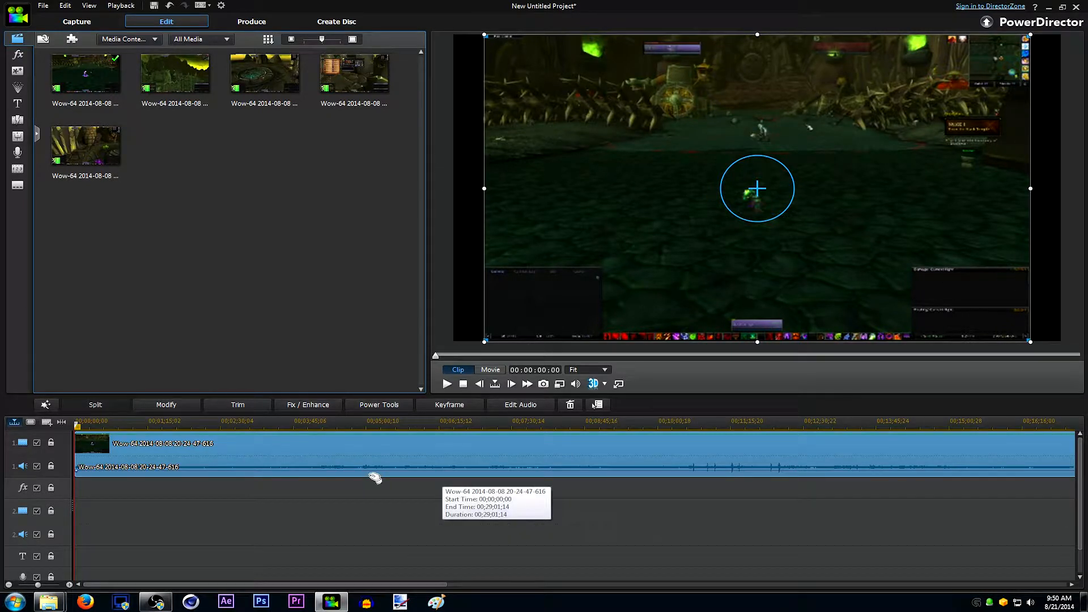
Step: Set the clip's aspect ratio to neither 4:3 nor 16:9, stretched to 16:9, and apply this to all video clips
right_click(300, 451)
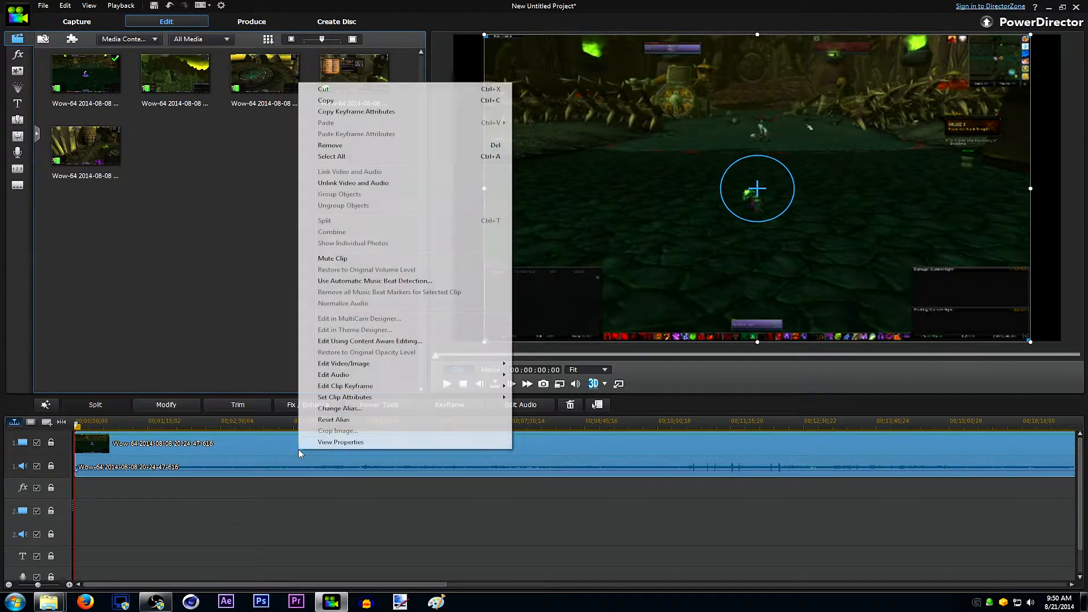
mouse_move(384, 397)
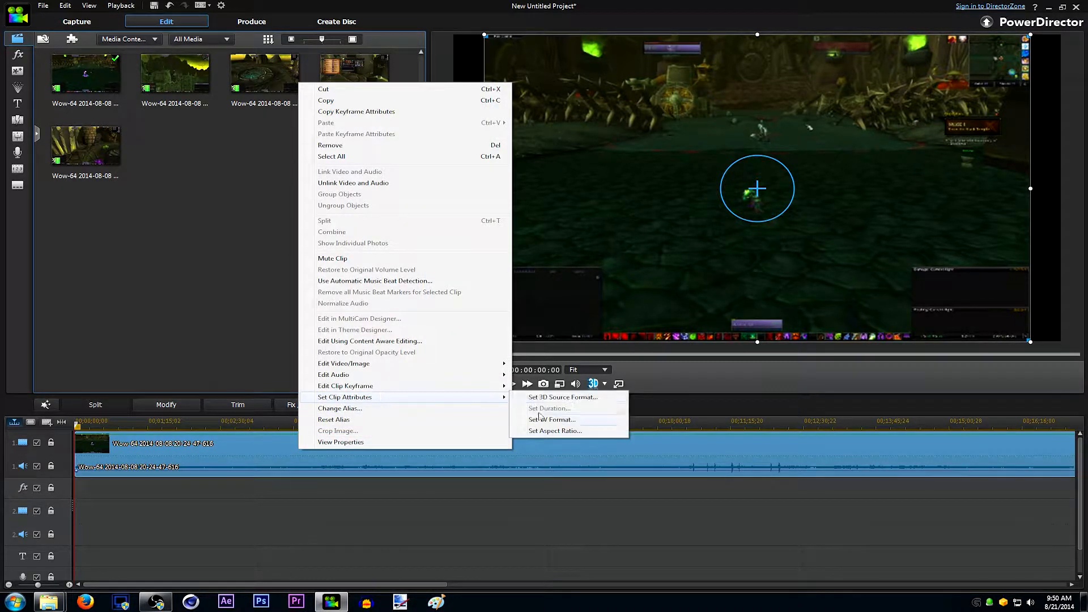
left_click(563, 432)
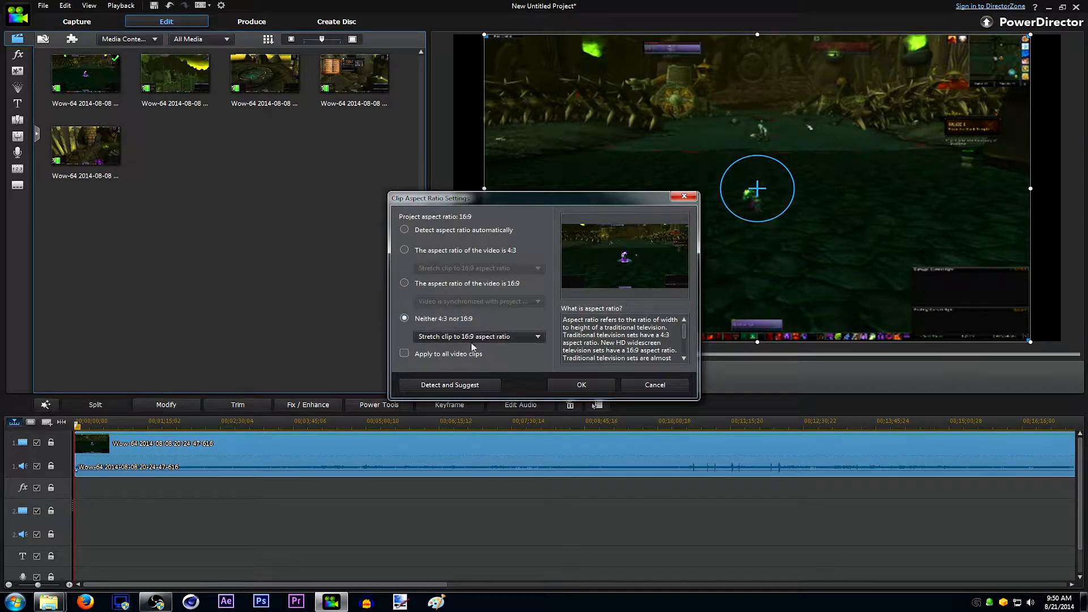
left_click(404, 354)
left_click(572, 386)
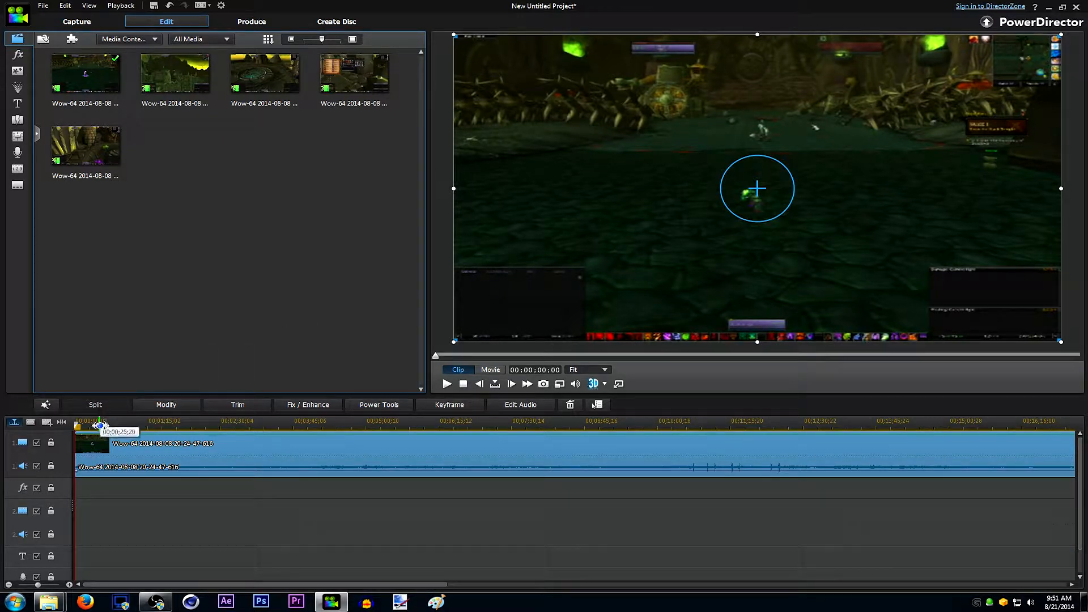
Step: Scrub through the opening of the clip, disable the first audio track, and return the playhead to the start
left_click(106, 425)
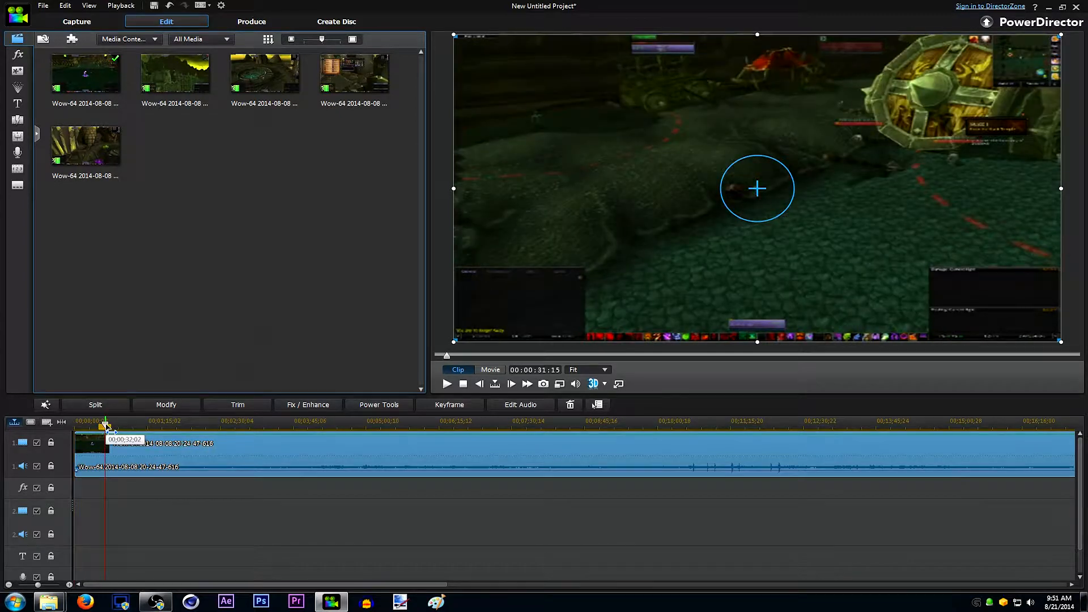
left_click_drag(106, 426, 161, 475)
left_click(83, 459)
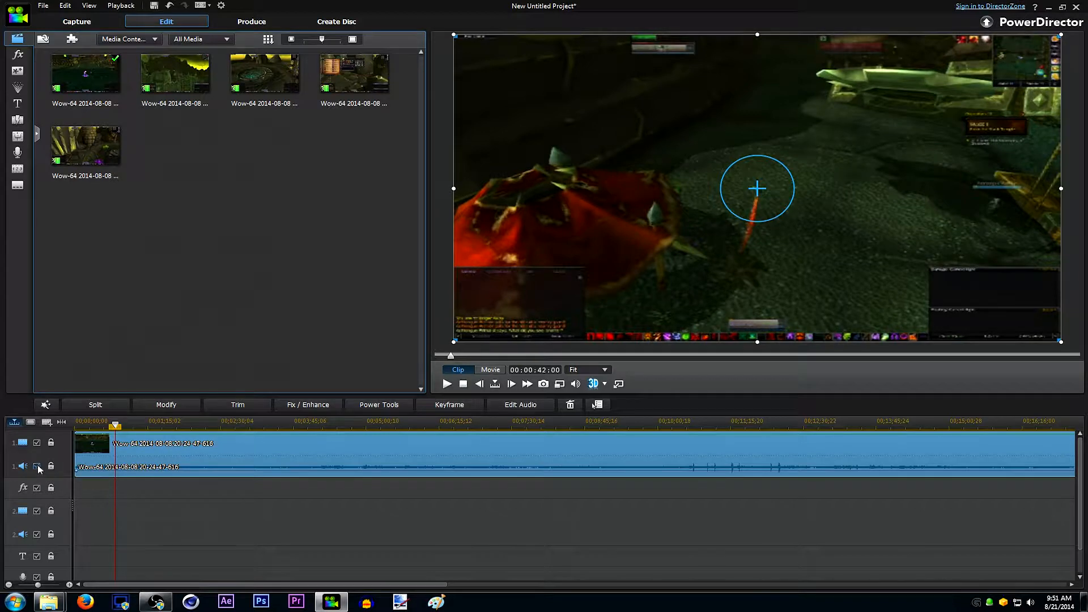
left_click(37, 466)
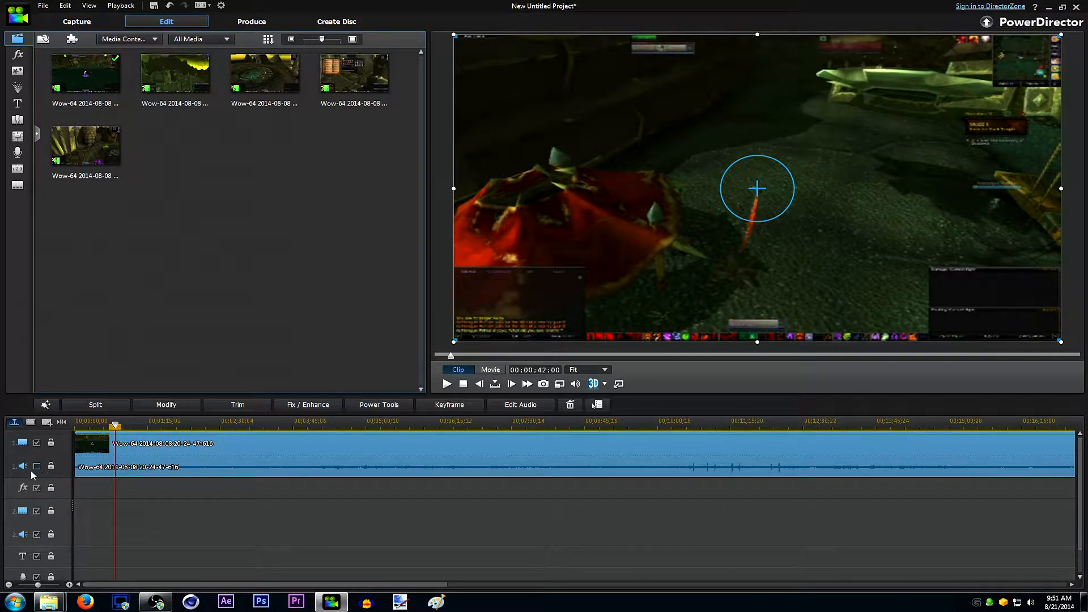
left_click_drag(116, 421, 26, 451)
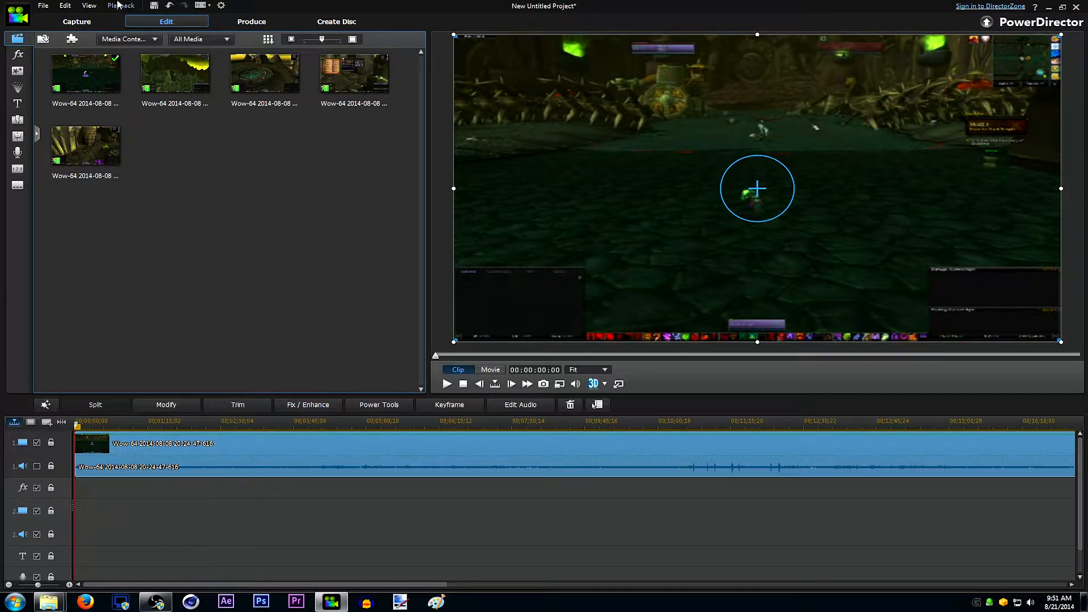
left_click(43, 6)
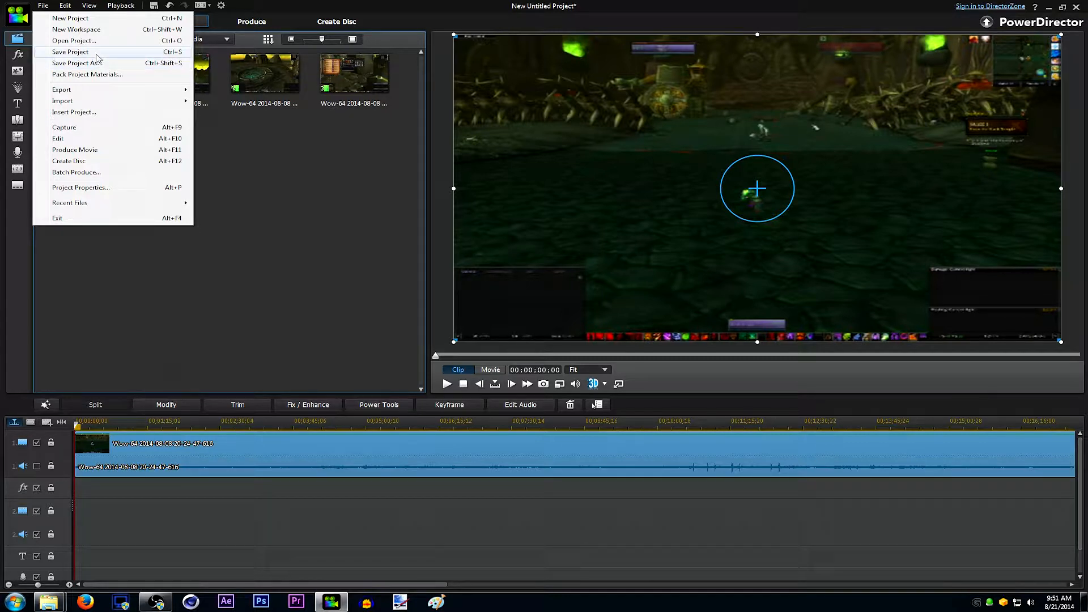
left_click(256, 227)
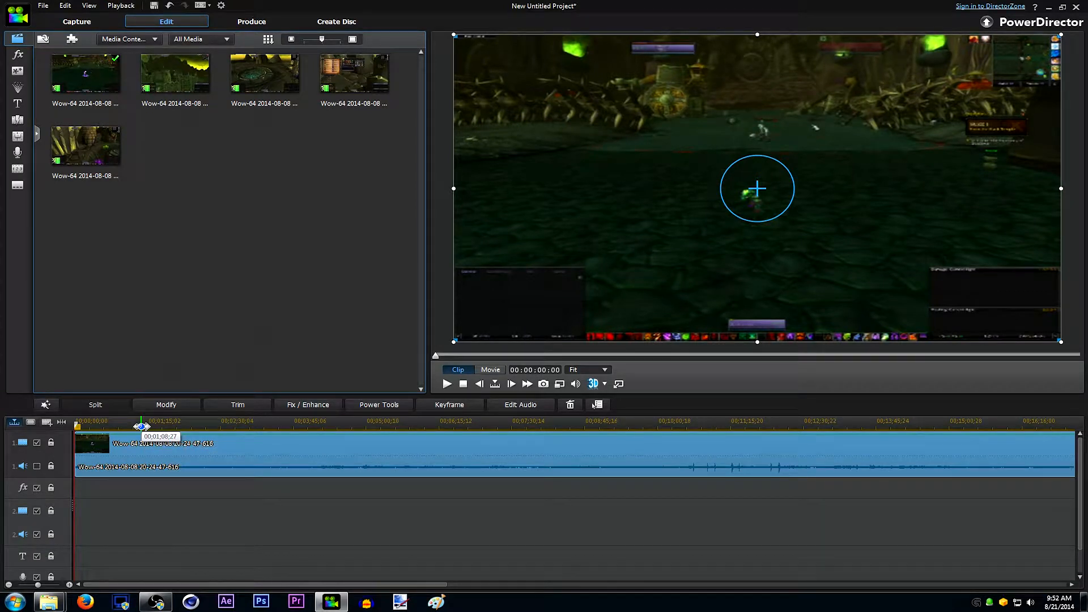
Step: Split the clip on the first track at 00:00:18:03 and select the part after the cut
left_click(102, 424)
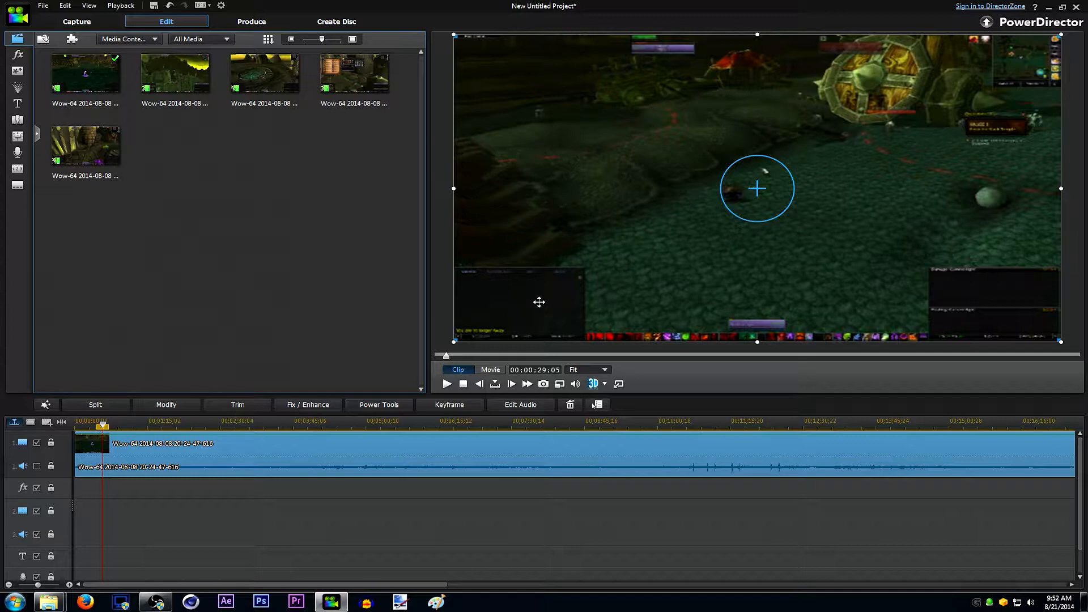
left_click(100, 426)
left_click_drag(101, 428, 165, 428)
left_click(105, 444)
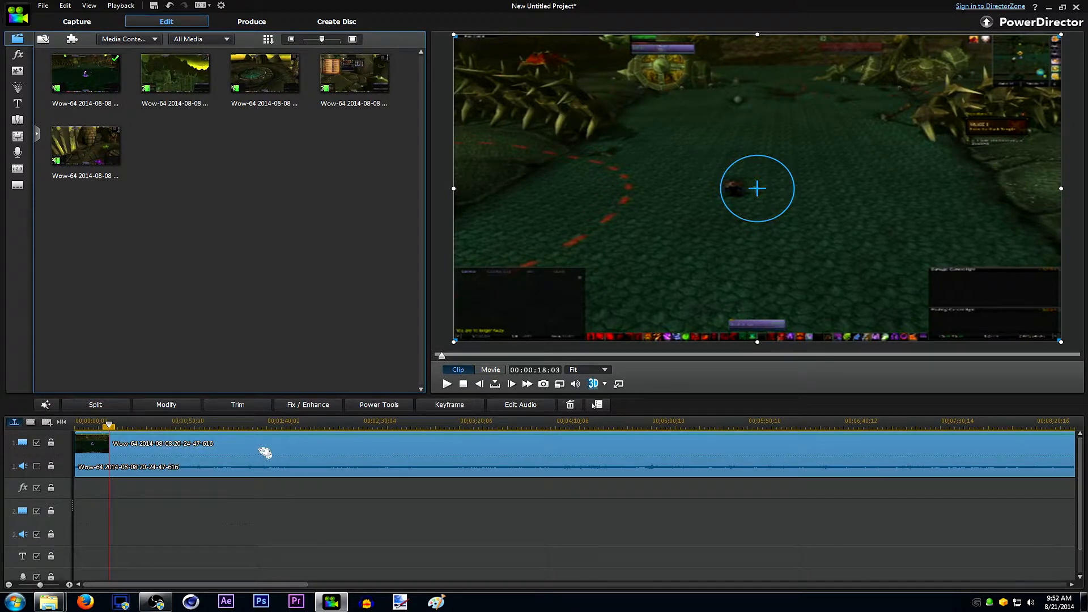
left_click(220, 524)
left_click(267, 445)
left_click(111, 472)
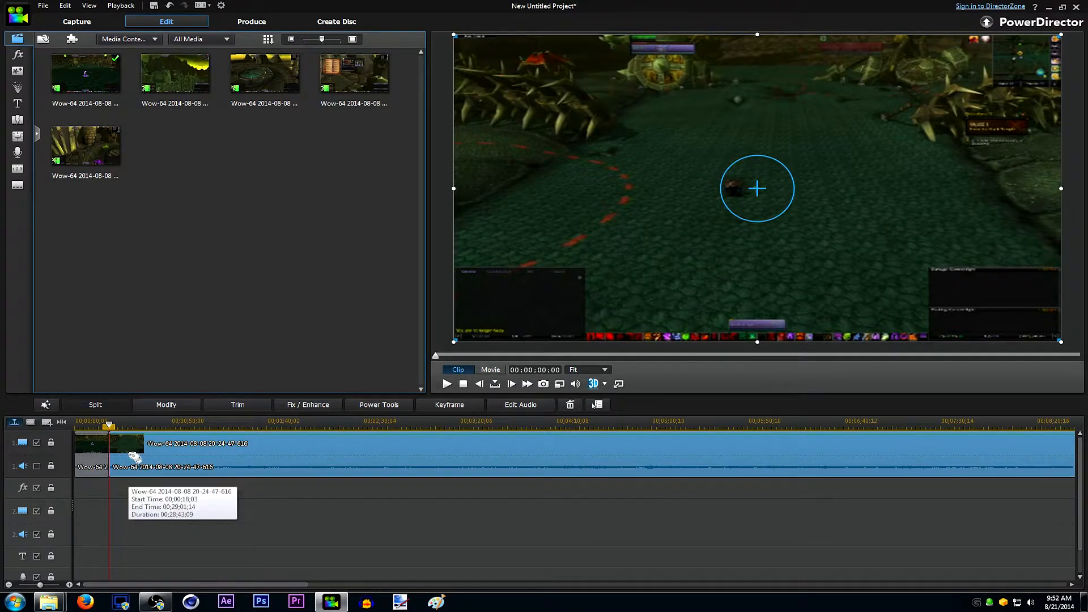
Step: Position the playhead at 00:00:58:19 in movie mode with no clip selected
left_click(176, 430)
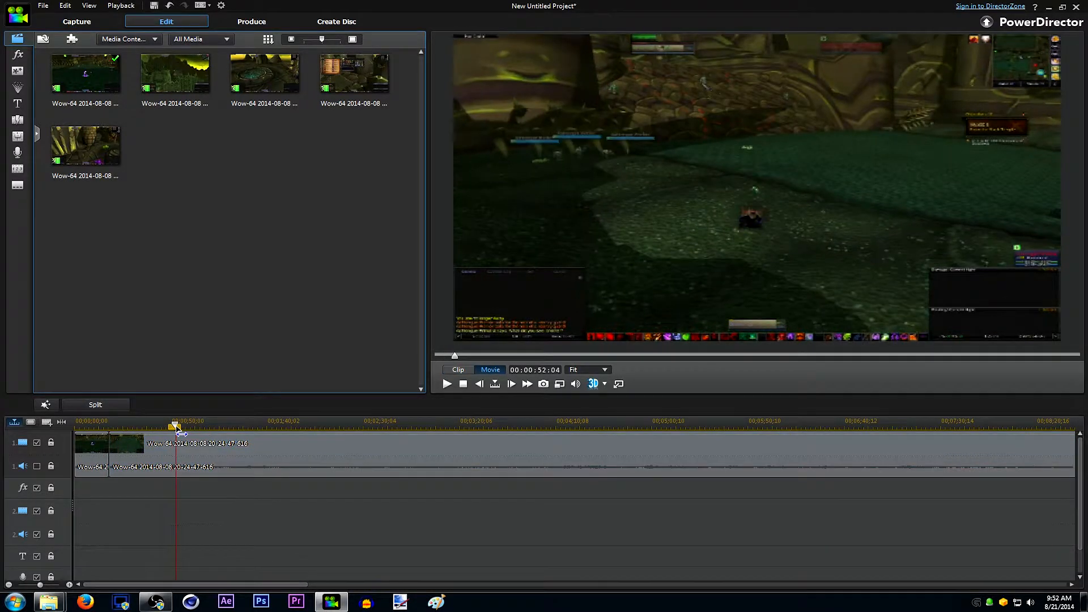
left_click_drag(176, 429, 187, 431)
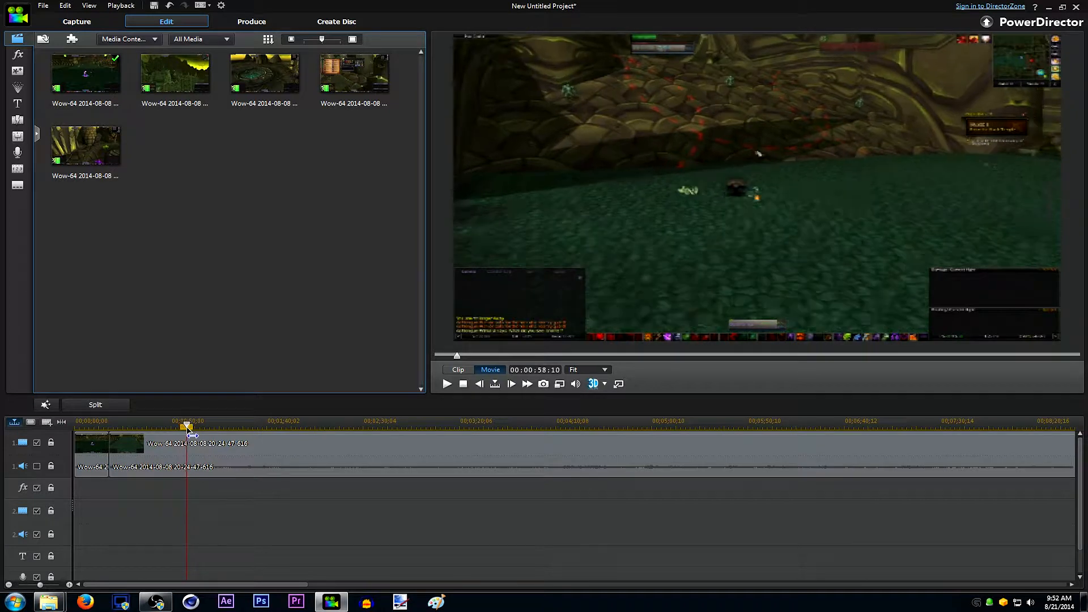
left_click(184, 439)
left_click(230, 522)
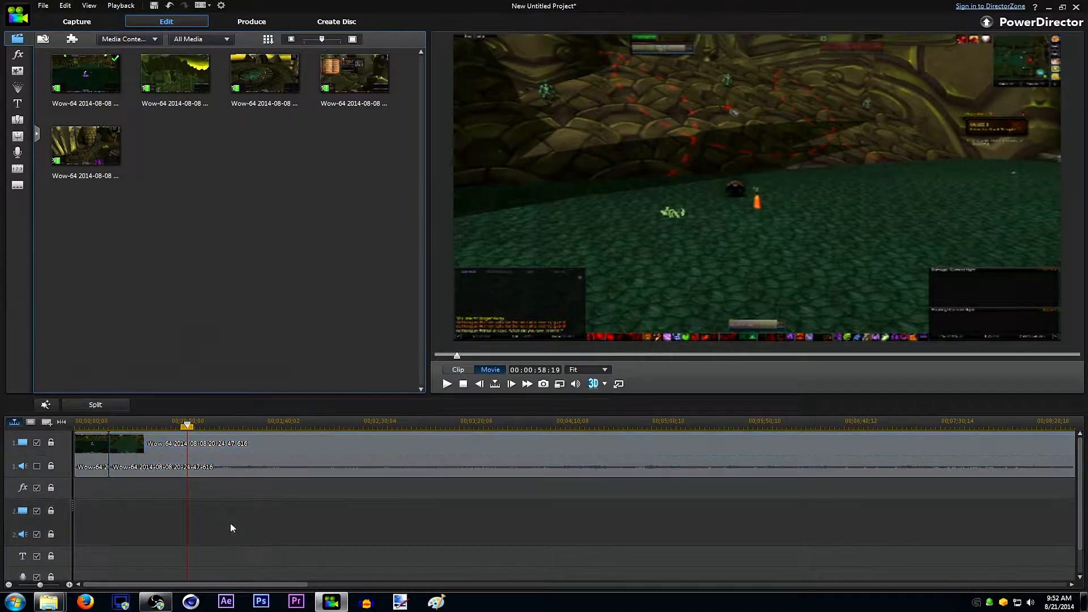
left_click(281, 484)
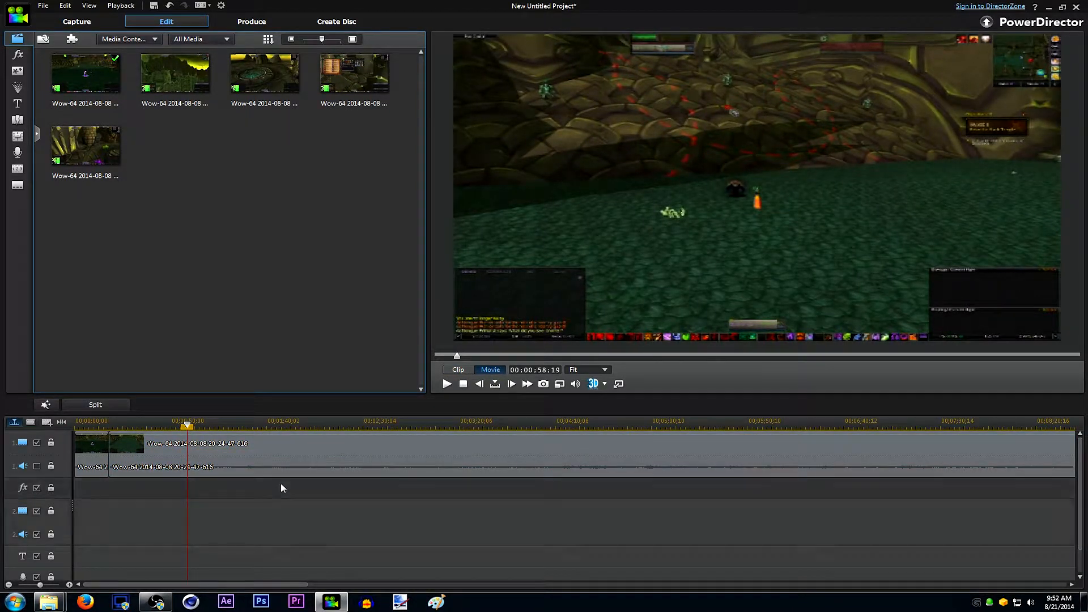
Step: Switch the preview between clip and movie modes to compare how each one treats the selected footage
left_click(321, 440)
left_click(301, 524)
left_click(469, 370)
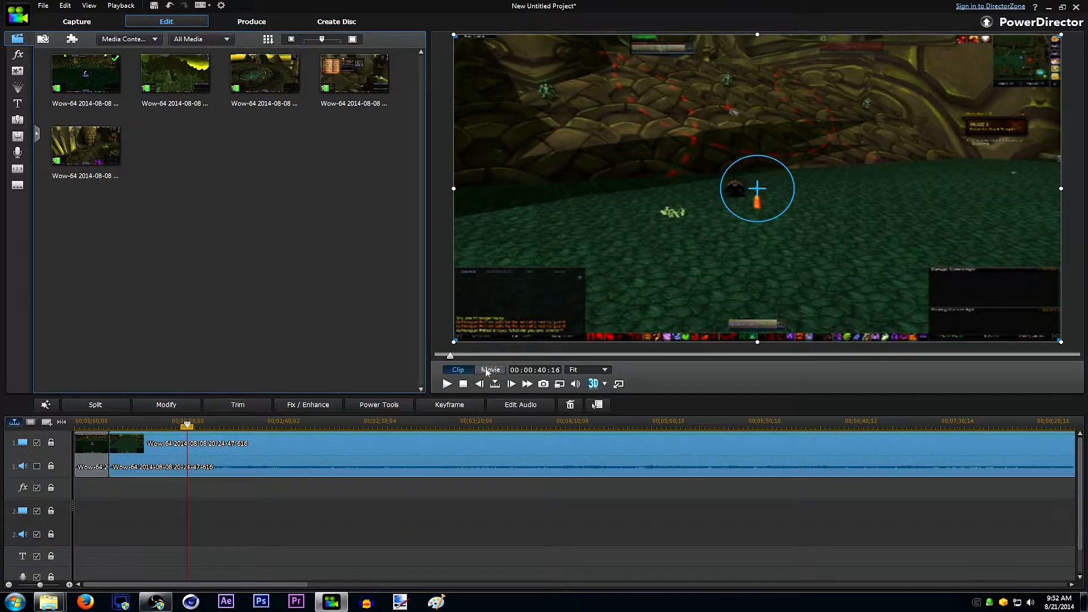
left_click(485, 370)
left_click(460, 373)
left_click(482, 372)
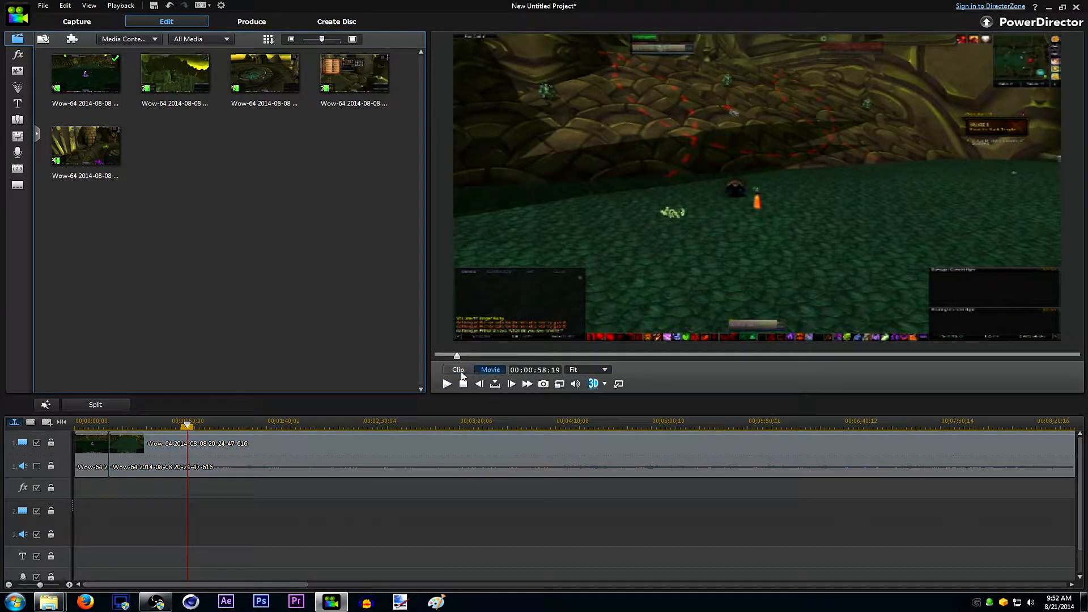
left_click(464, 374)
left_click(301, 520)
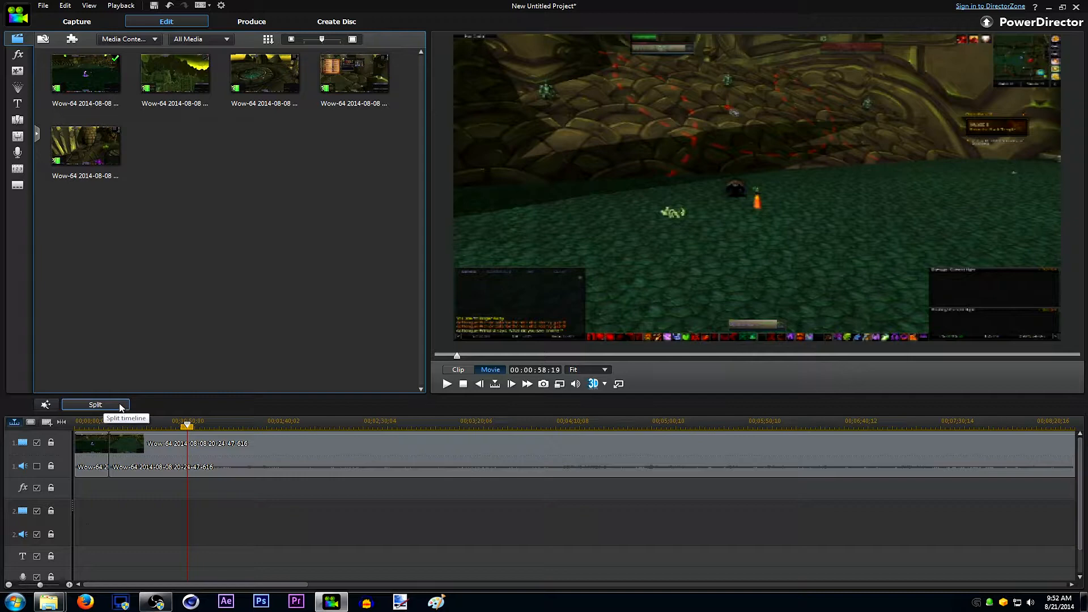
Step: Split the footage at 00:00:58:19 and advance the playhead to 00:01:14:27
left_click(121, 407)
left_click_drag(198, 419, 219, 422)
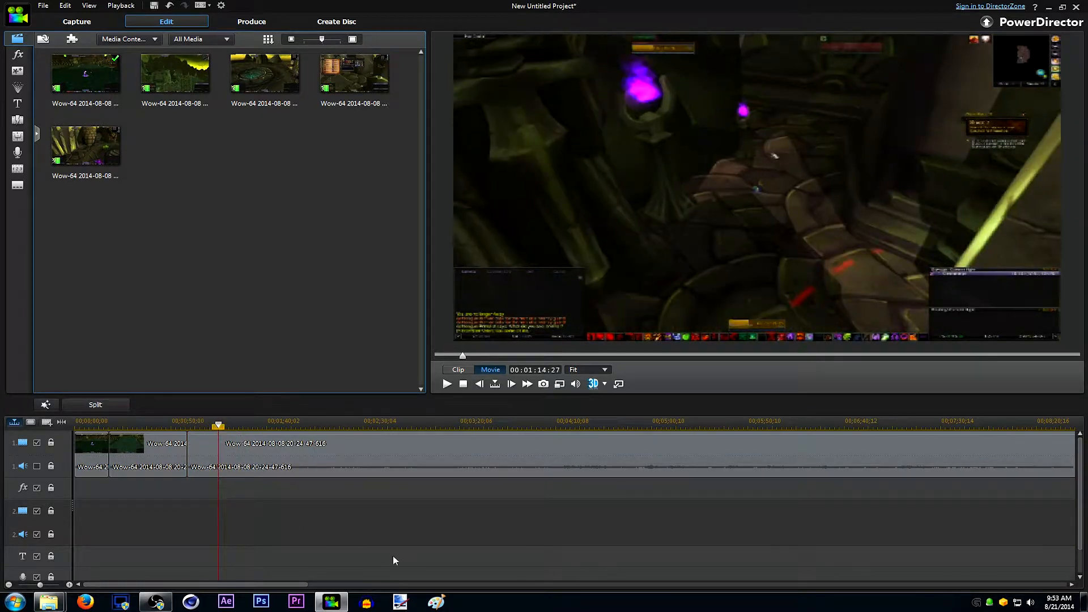
Step: Enable the Video Speed power tool for the segment between the two cuts on the first track
left_click(170, 450)
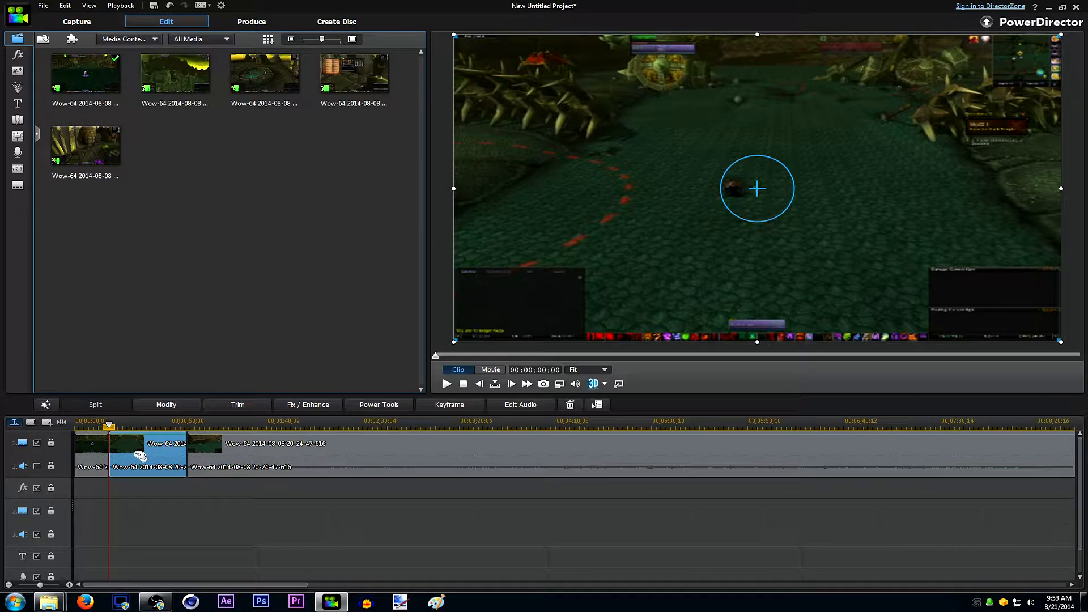
left_click(330, 406)
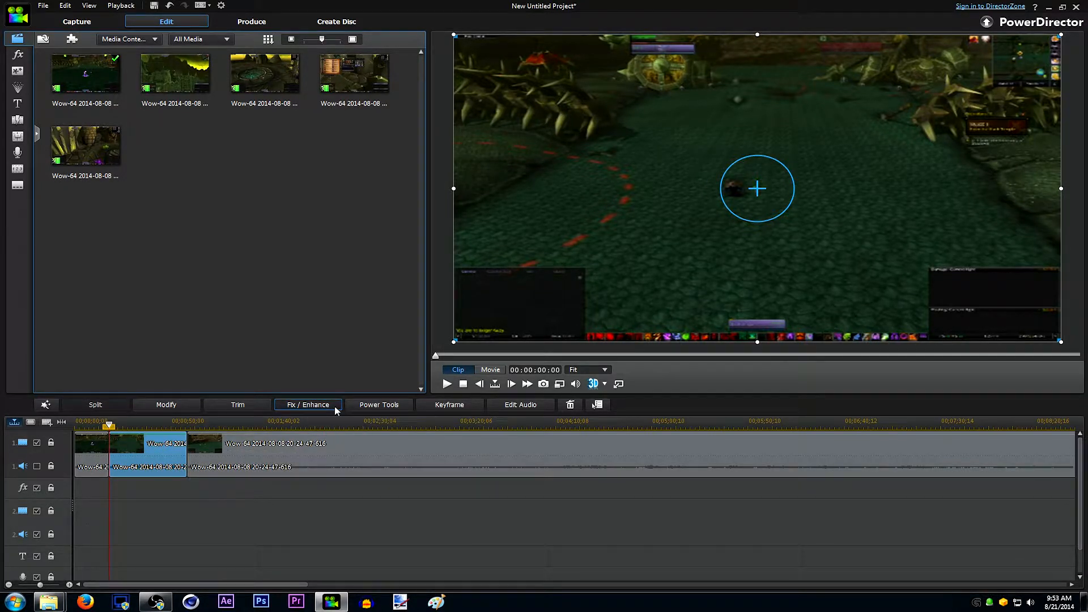
left_click(378, 404)
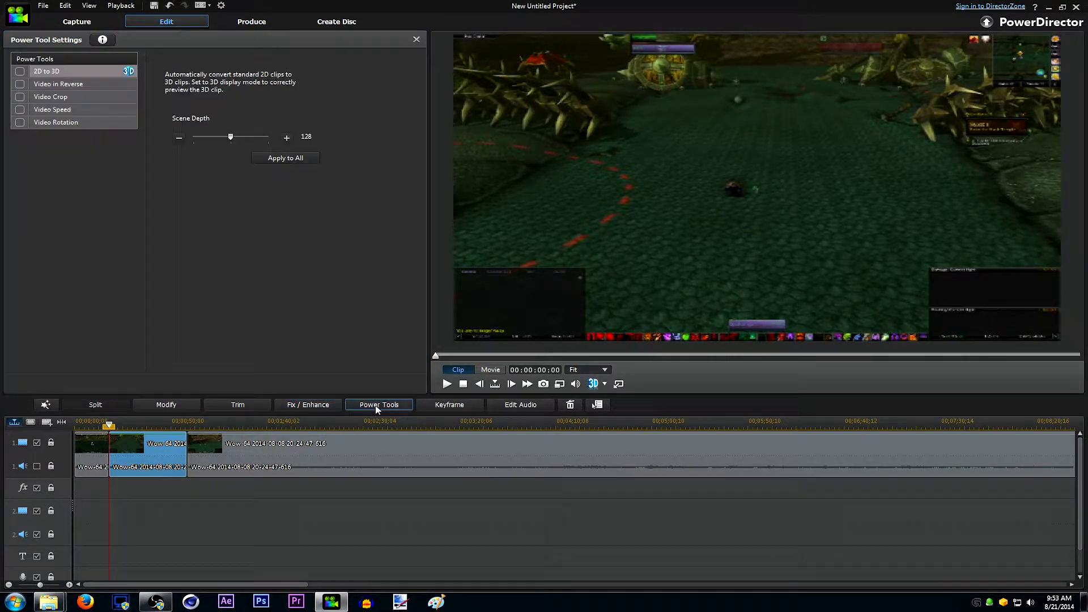
left_click(21, 110)
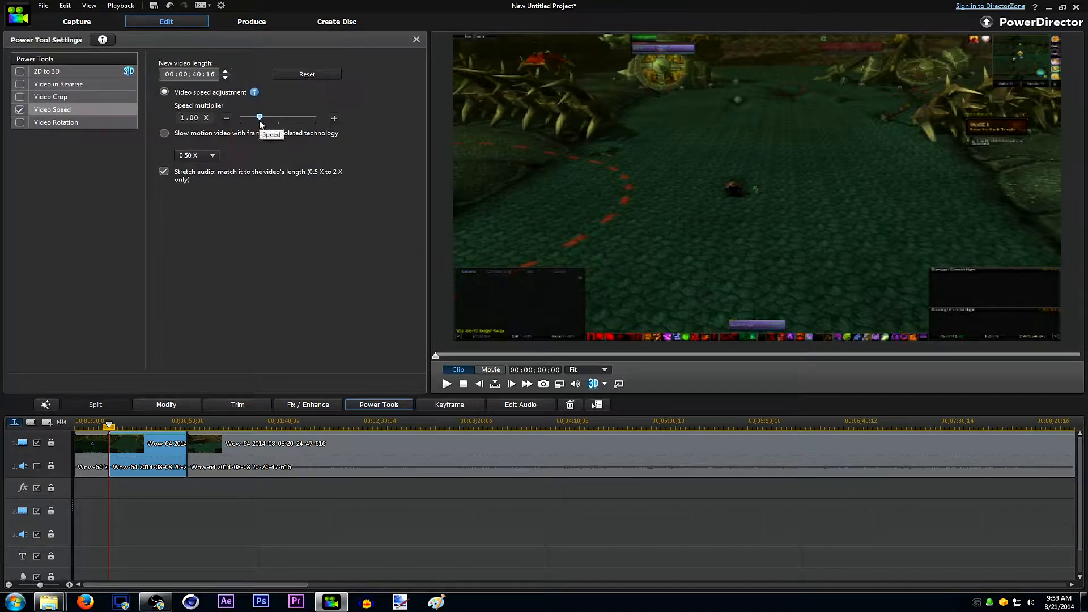
Step: Set the segment's speed multiplier to 5.00 X
mouse_move(260, 121)
left_mouse_down()
mouse_move(242, 122)
mouse_move(267, 133)
left_mouse_up()
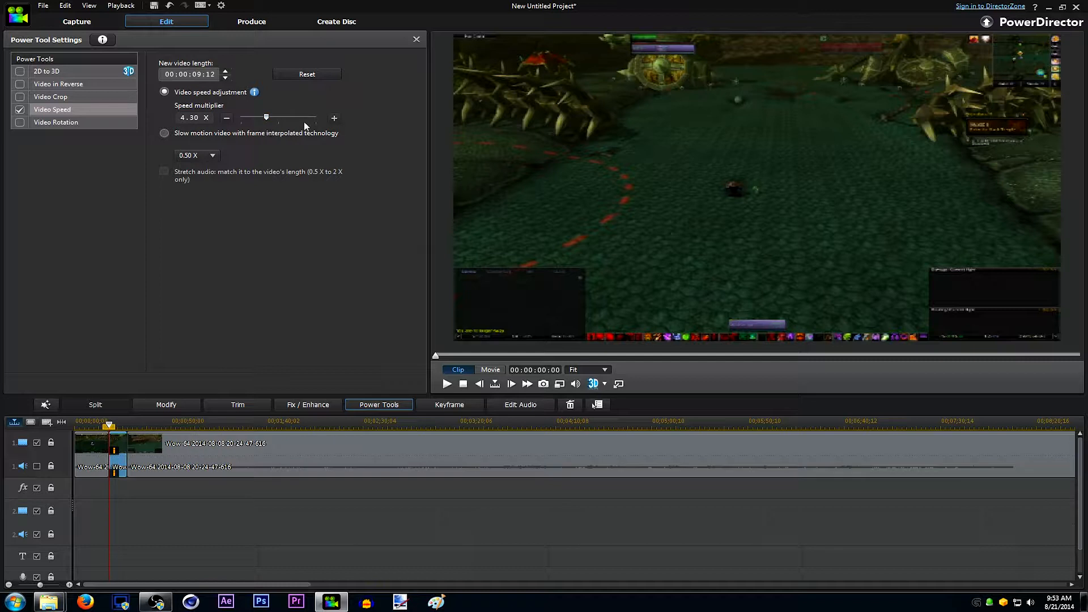
left_click(335, 118)
left_click(334, 118)
left_click(335, 118)
left_click(335, 118)
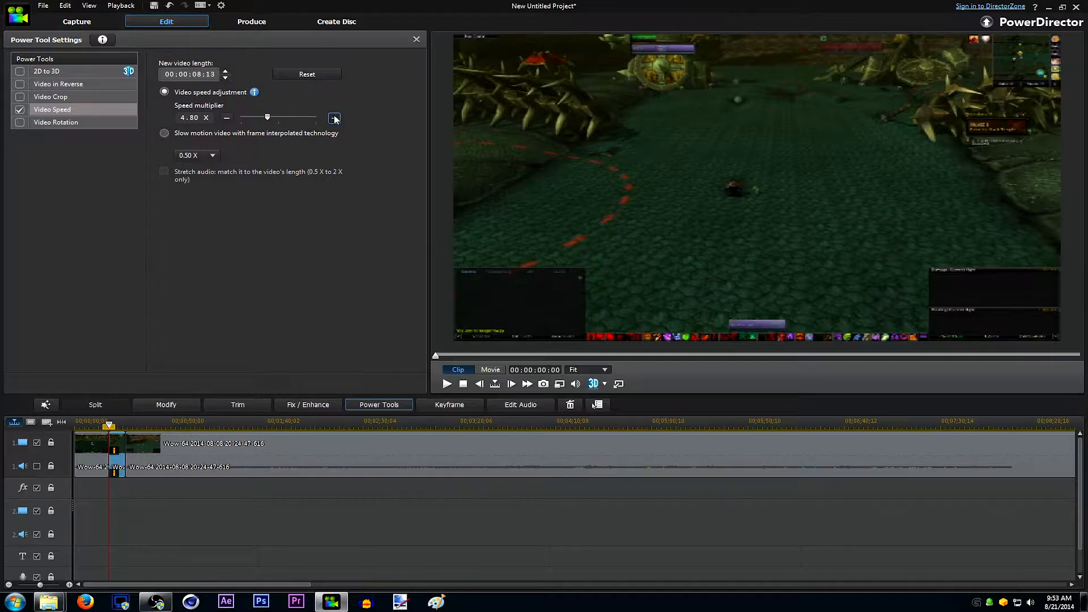
left_click(334, 118)
left_click(335, 118)
left_click(335, 118)
left_click(227, 117)
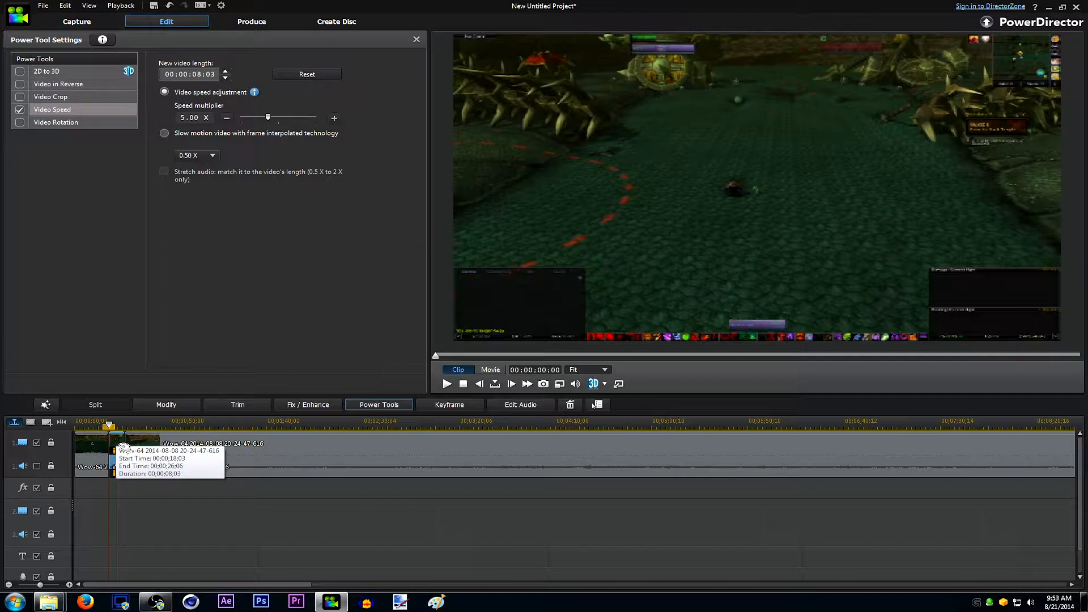
Step: Review the footage around the end of the sped-up segment and split the following clip at 00:01:36:21
left_click(125, 427)
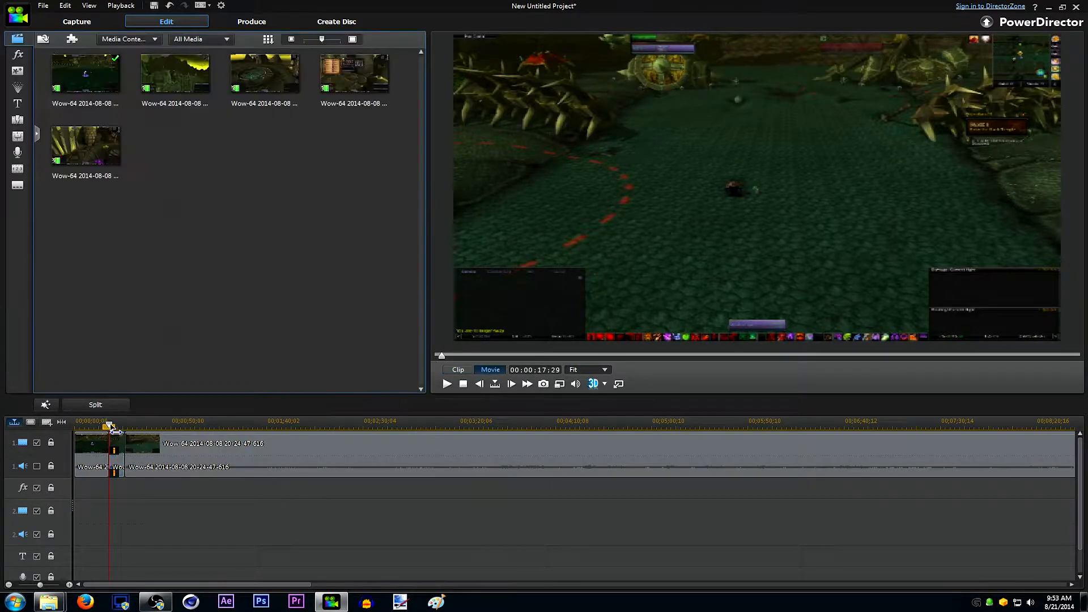
left_click(125, 433)
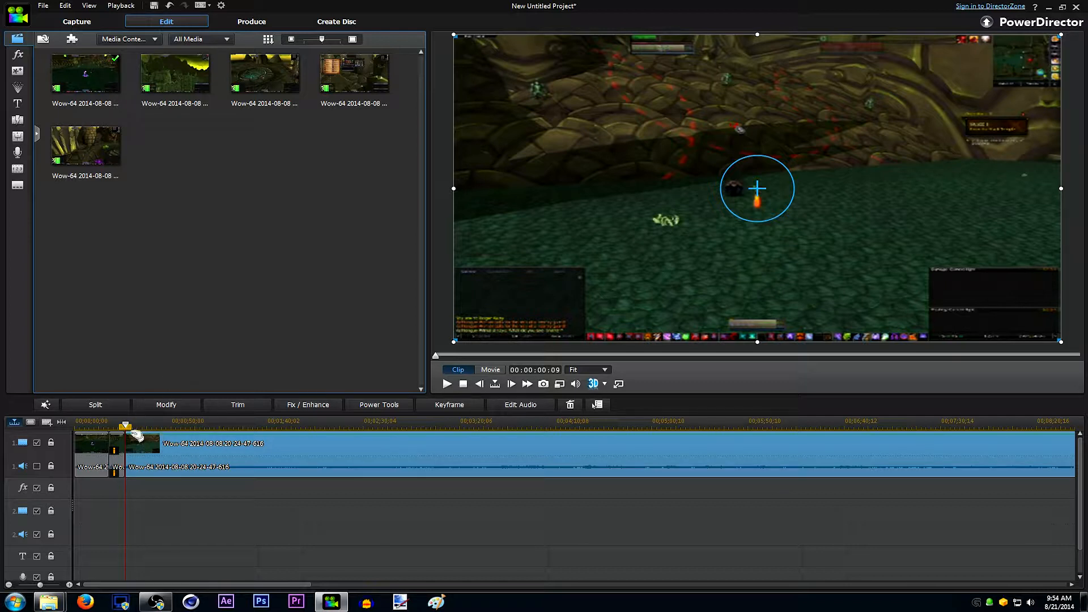
left_click_drag(132, 434, 262, 440)
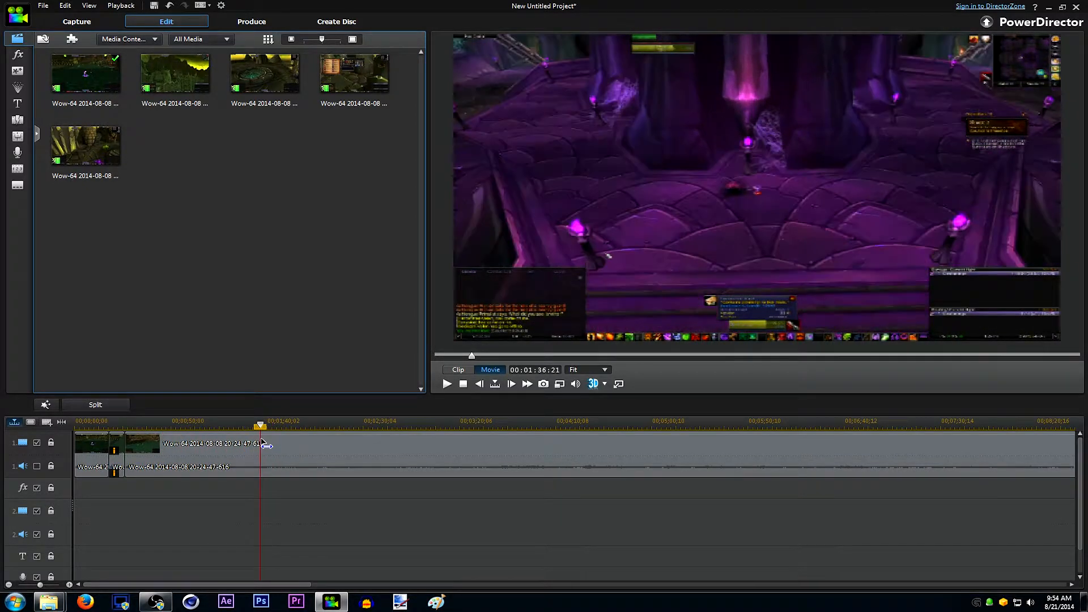
left_click(264, 453)
left_click(316, 513)
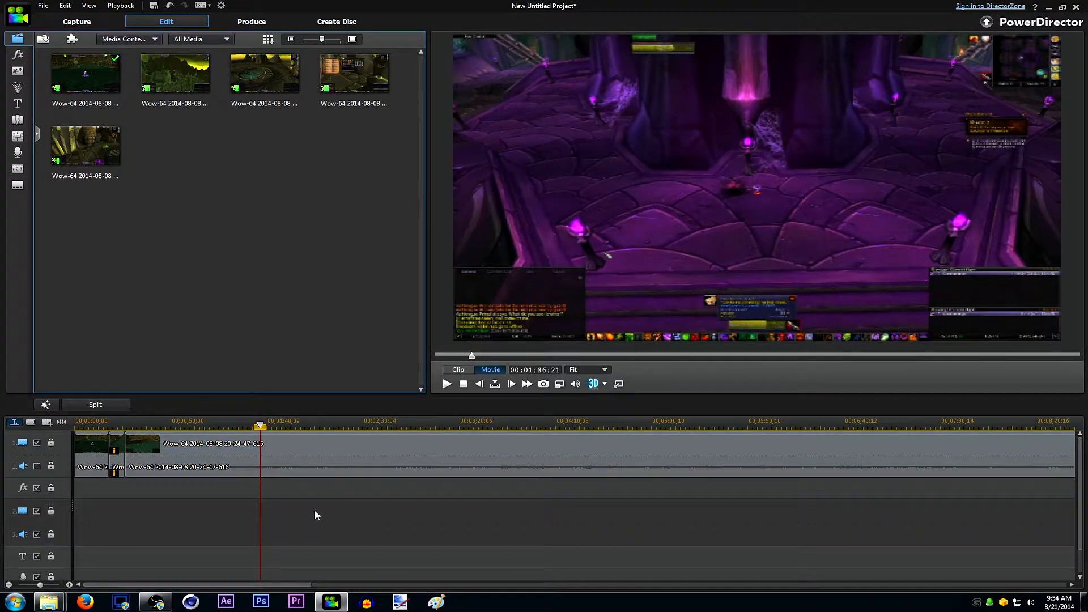
left_click(95, 404)
Step: Make another cut in the footage at 00:01:57:09
left_click_drag(260, 427, 300, 433)
left_click(301, 451)
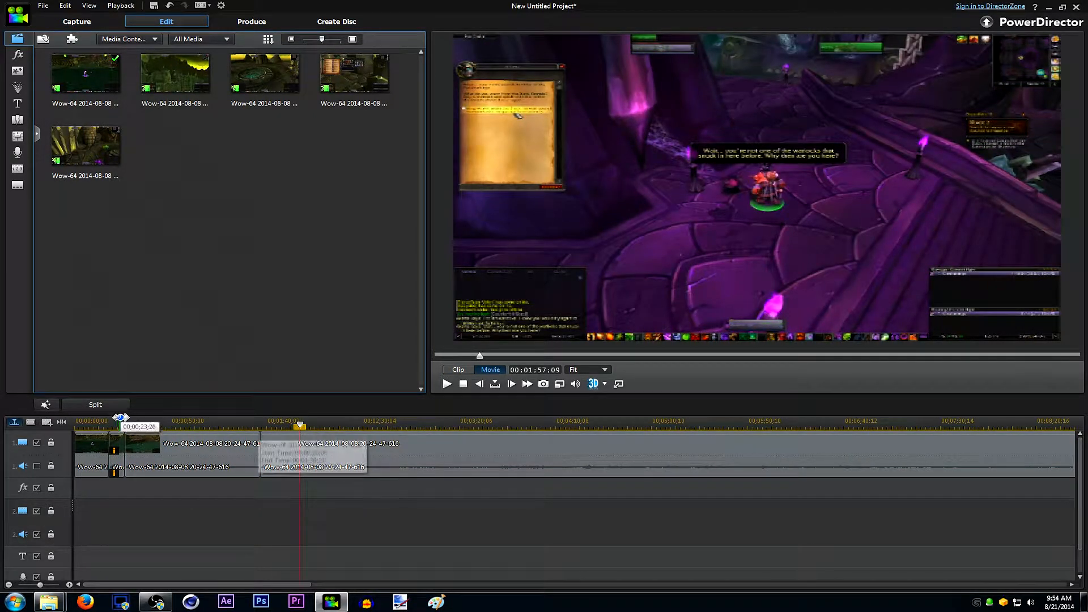
left_click(95, 404)
Step: Enable Video Crop for the segment between 00:01:36:21 and 00:01:57:09 and open its crop editor
left_click(281, 454)
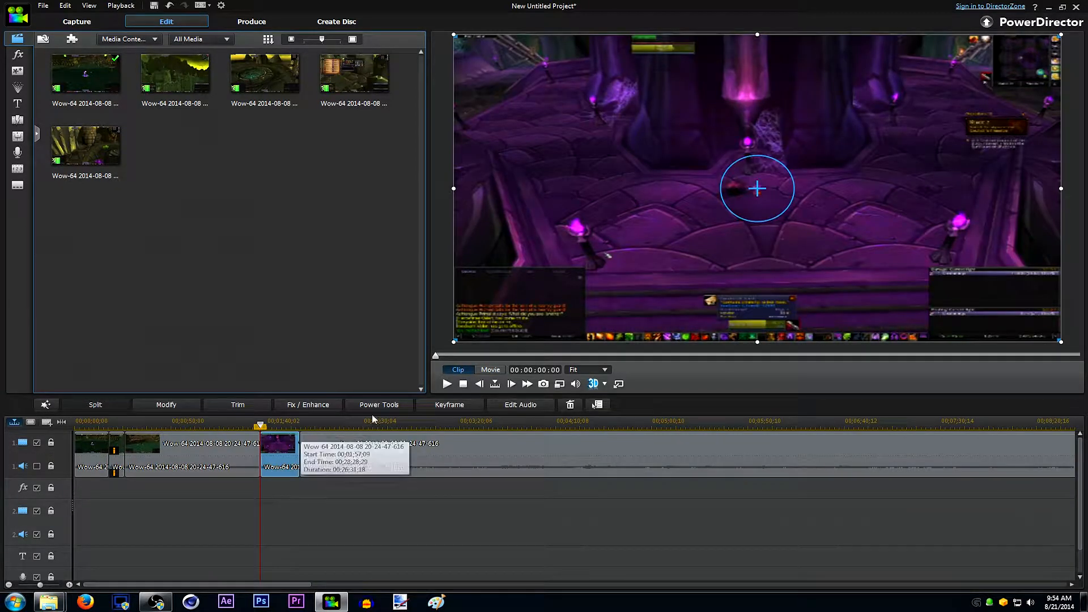
left_click(386, 405)
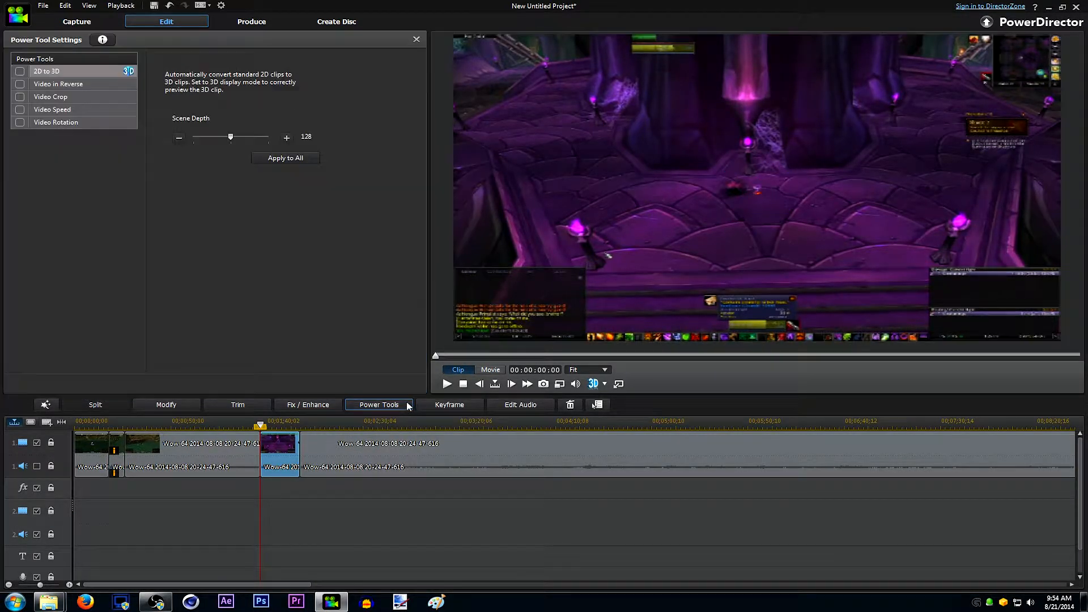
left_click(20, 96)
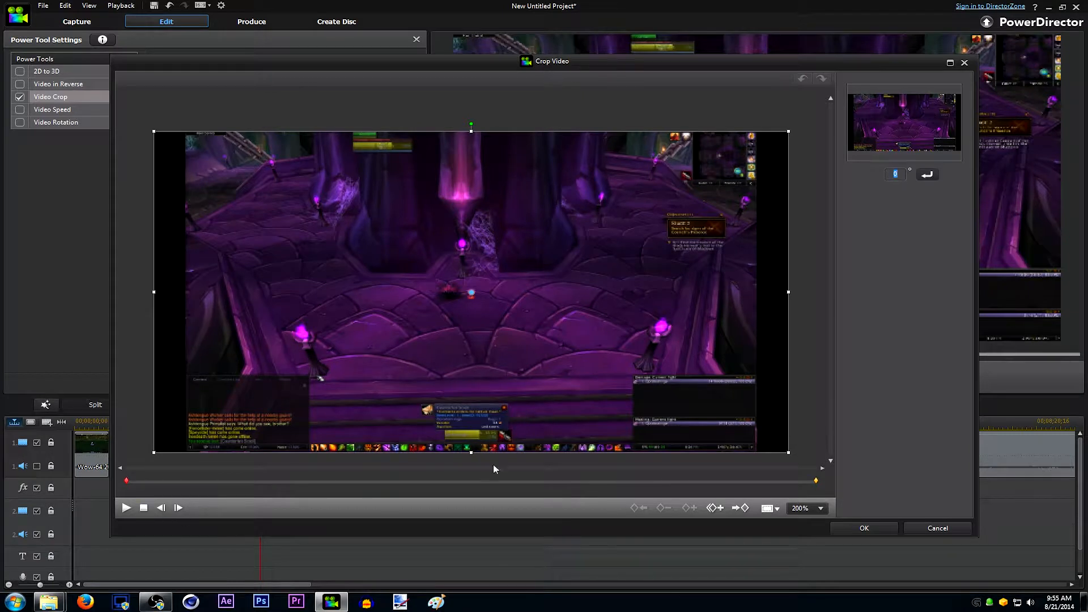
Step: Try resizing the crop frame at the end keyframe, and restore it to the full frame by duplicating the previous keyframe
left_click(816, 482)
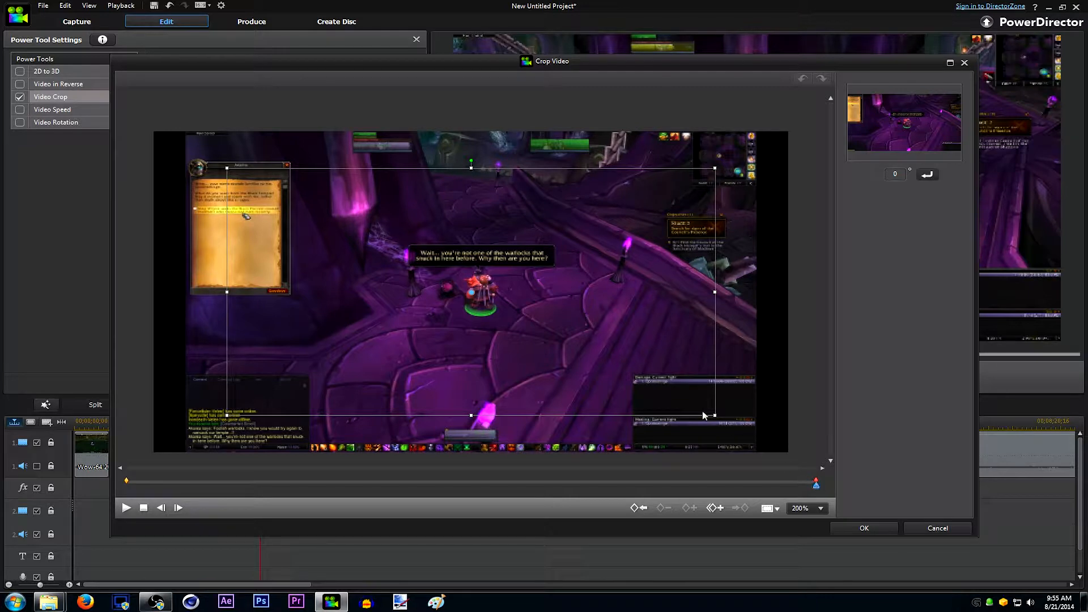
scroll(717, 422, "down", 1)
left_click_drag(715, 402, 713, 402)
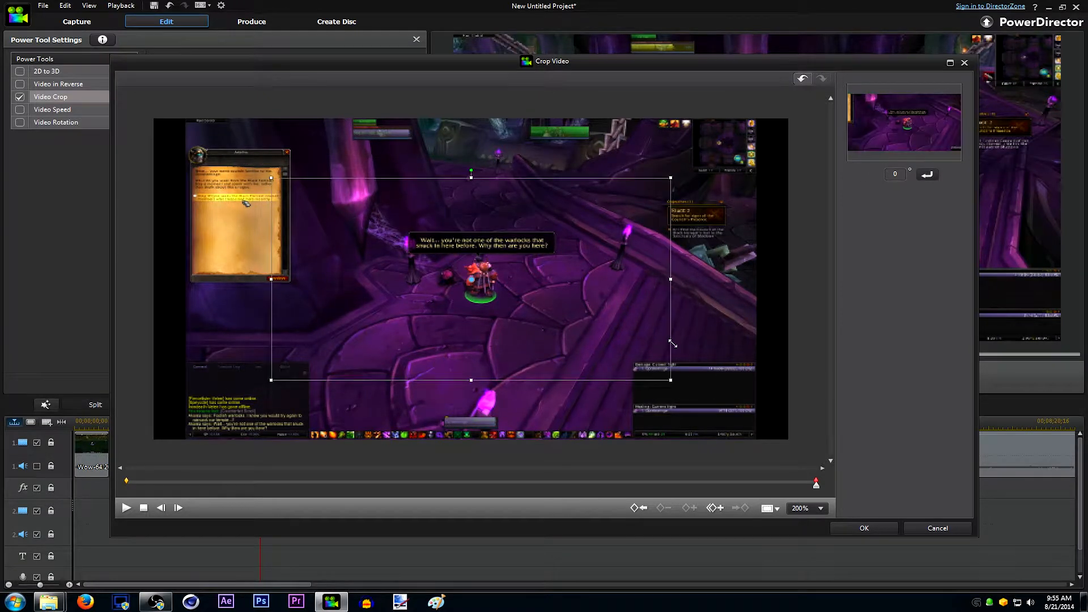
left_click_drag(714, 402, 692, 391)
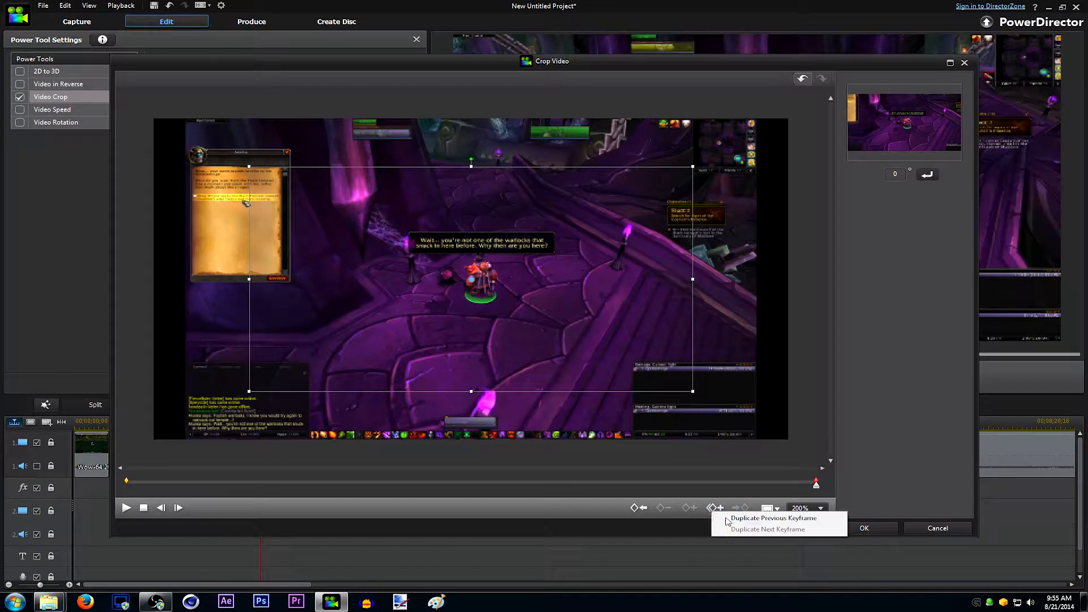
left_click(731, 520)
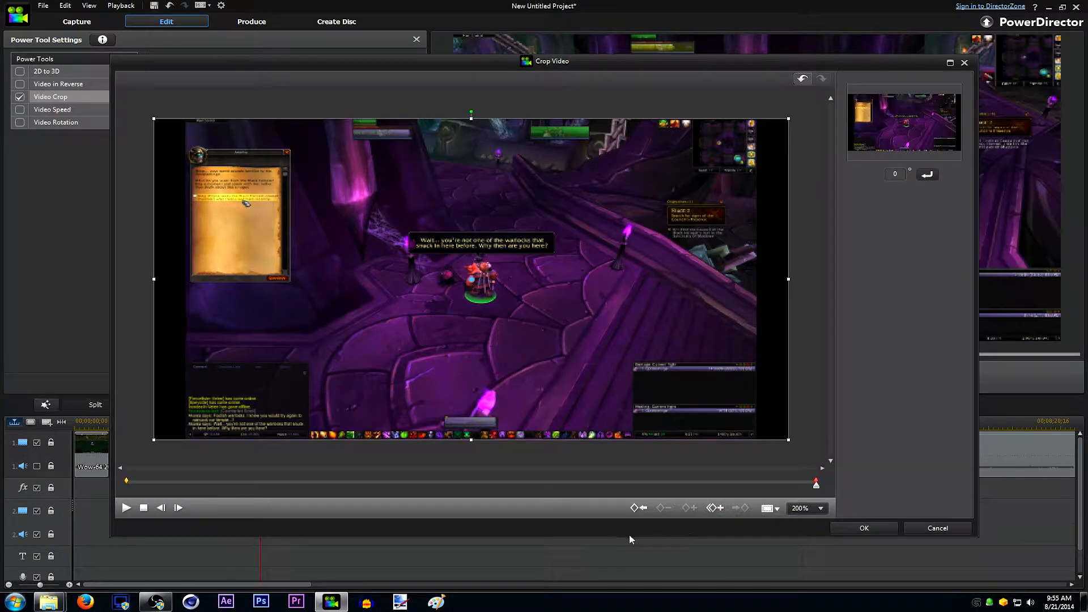
Step: Try enlarging the crop frame at the start keyframe beyond the video edges and bring it back to the full frame
left_click(193, 482)
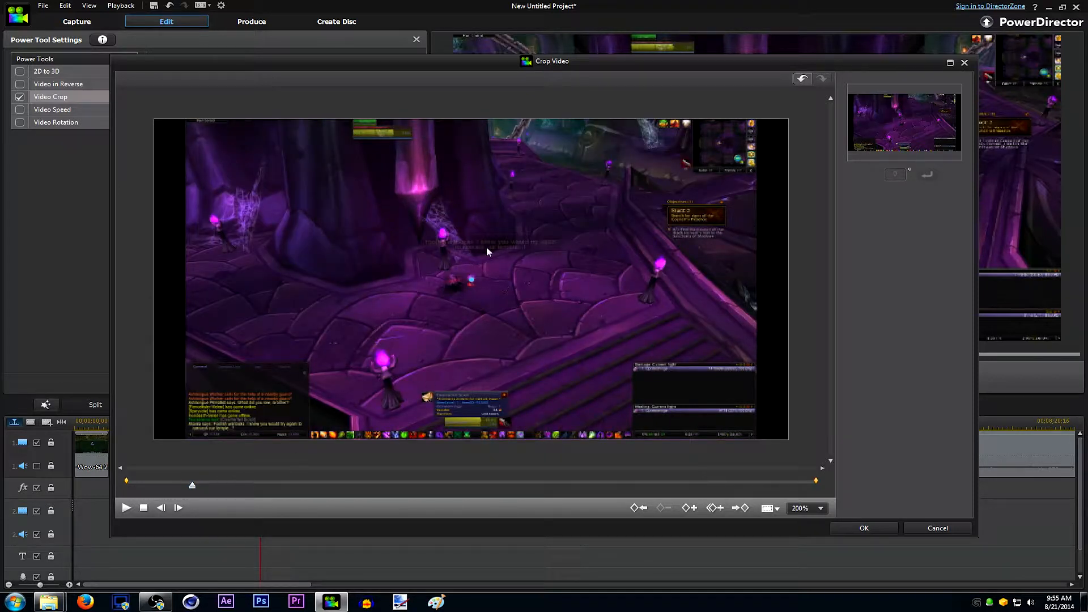
left_click(689, 509)
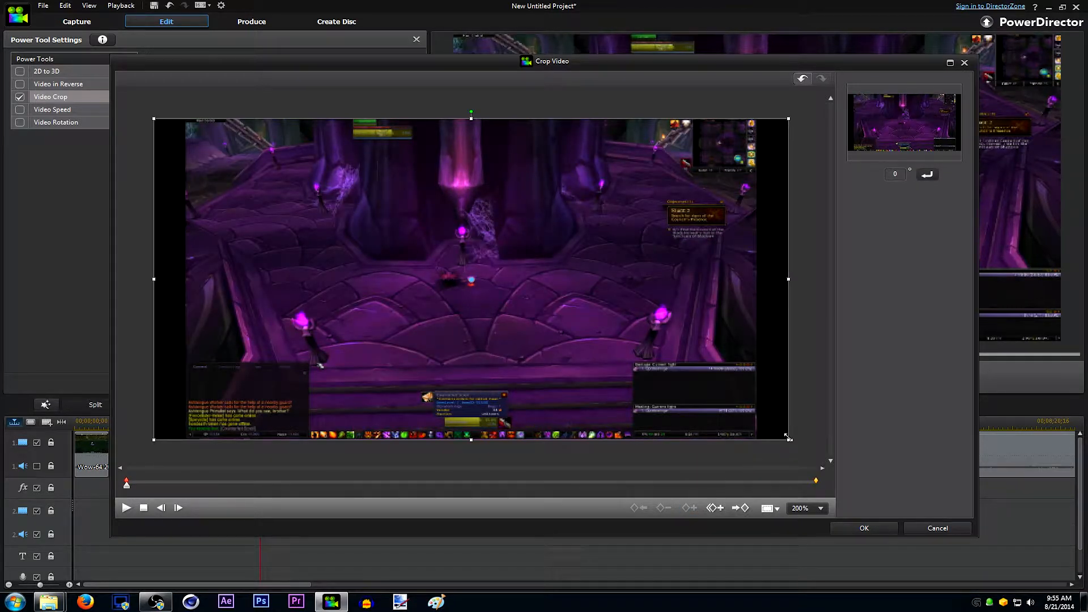
left_click_drag(789, 439, 810, 451)
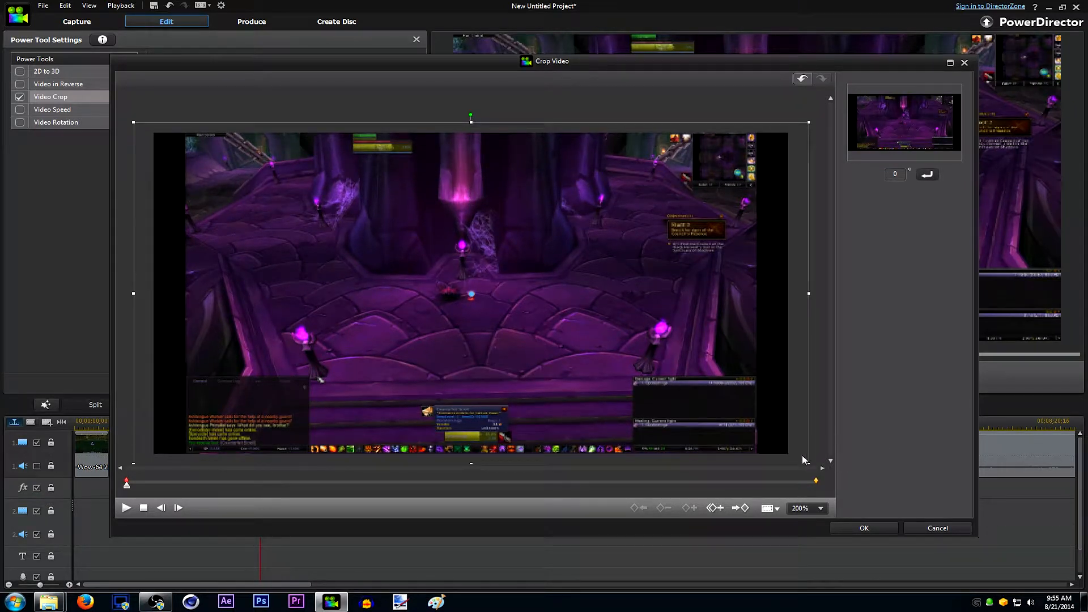
left_click_drag(809, 124, 795, 131)
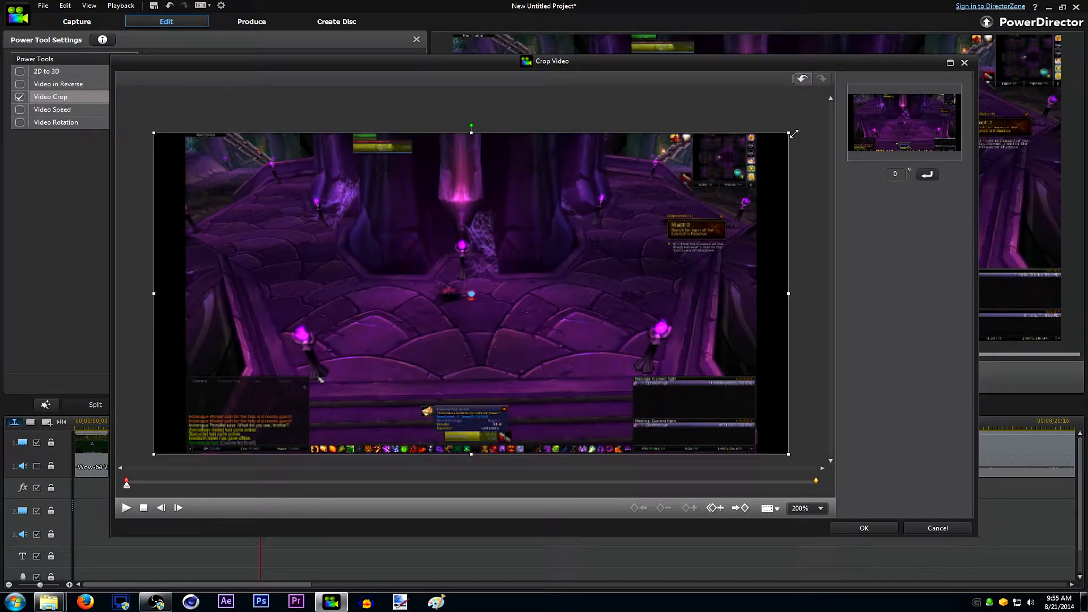
Step: Add a keyframe where the "Foolish warlocks" line appears and shrink the crop frame tightly around that subtitle and the character
left_click(206, 484)
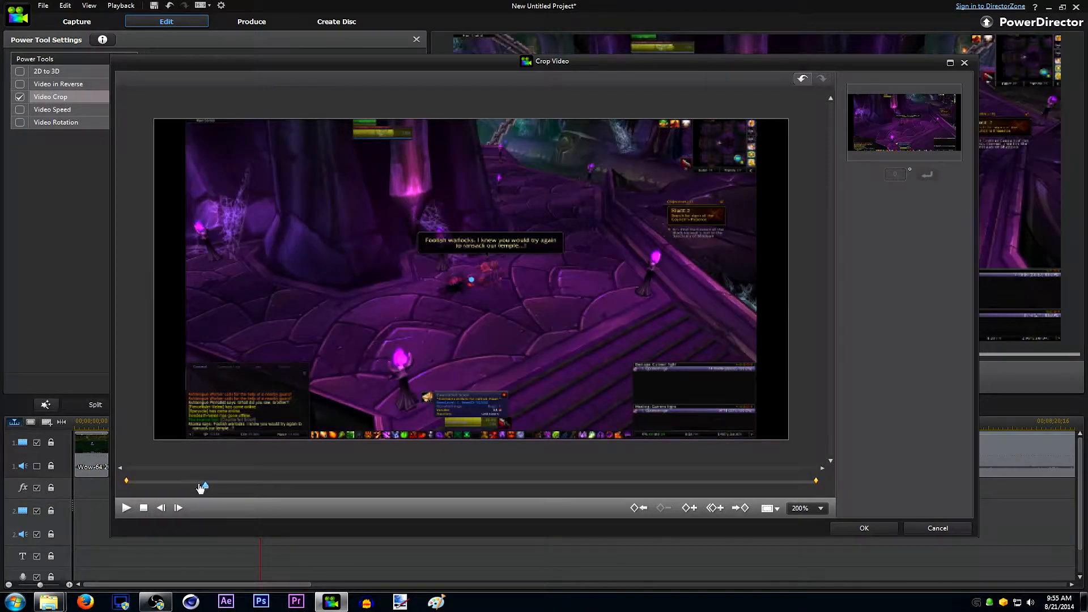
left_click_drag(204, 487, 201, 486)
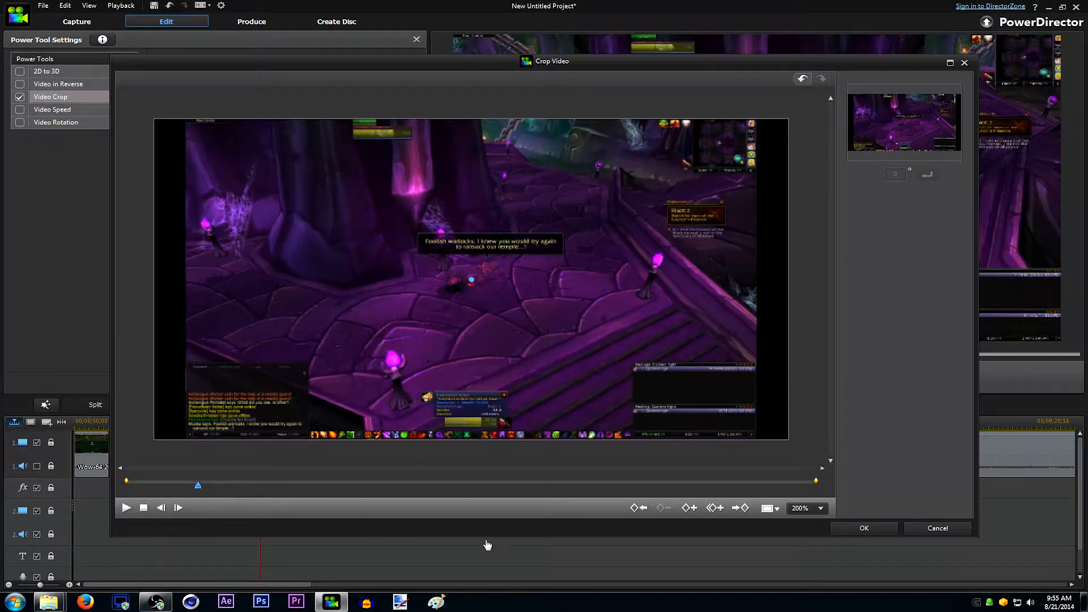
left_click(689, 511)
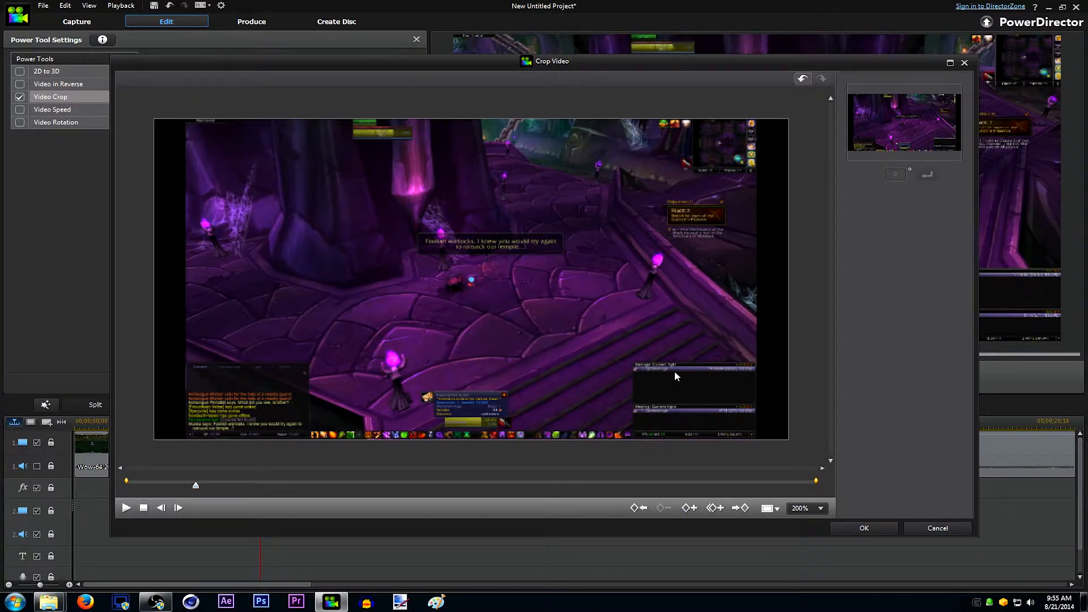
left_click(689, 509)
left_click_drag(788, 438, 617, 343)
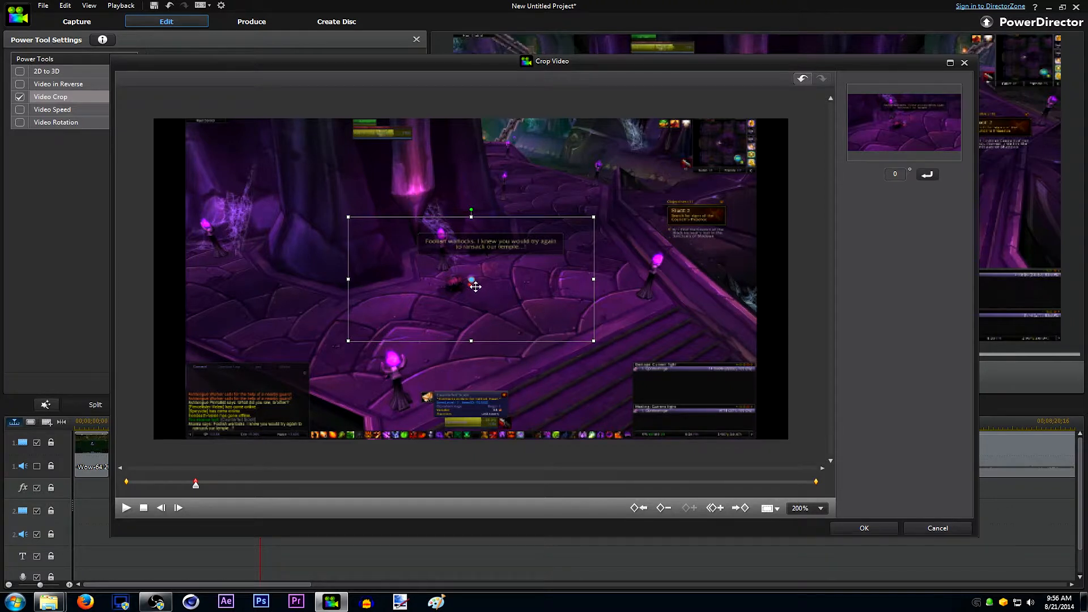
left_click_drag(475, 287, 490, 265)
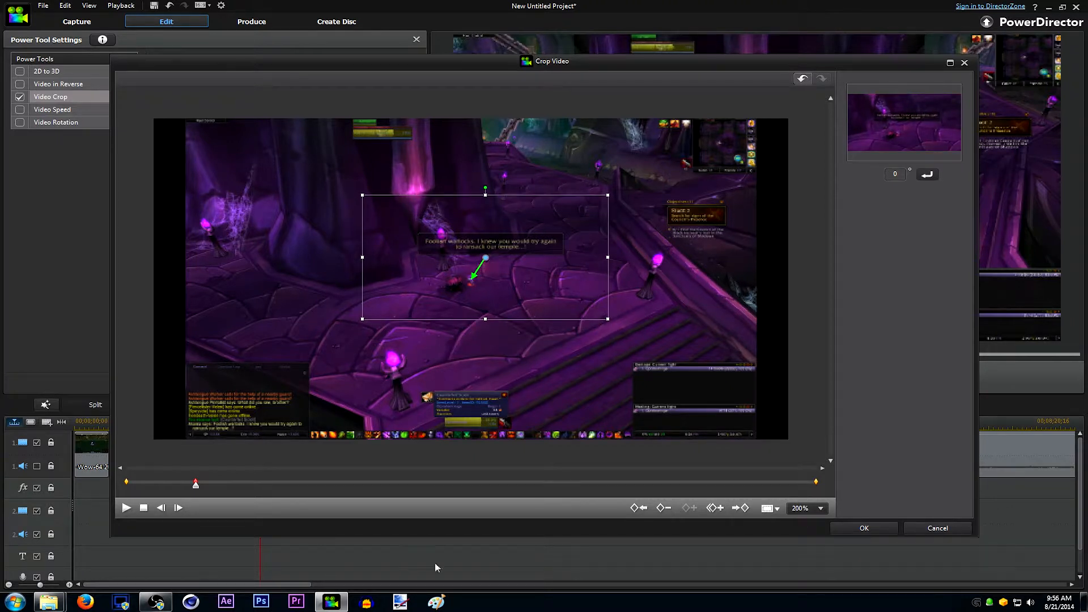
Step: Add a keyframe near the clip's end that duplicates the previous keyframe's crop, and apply the crop to the clip
left_click(690, 484)
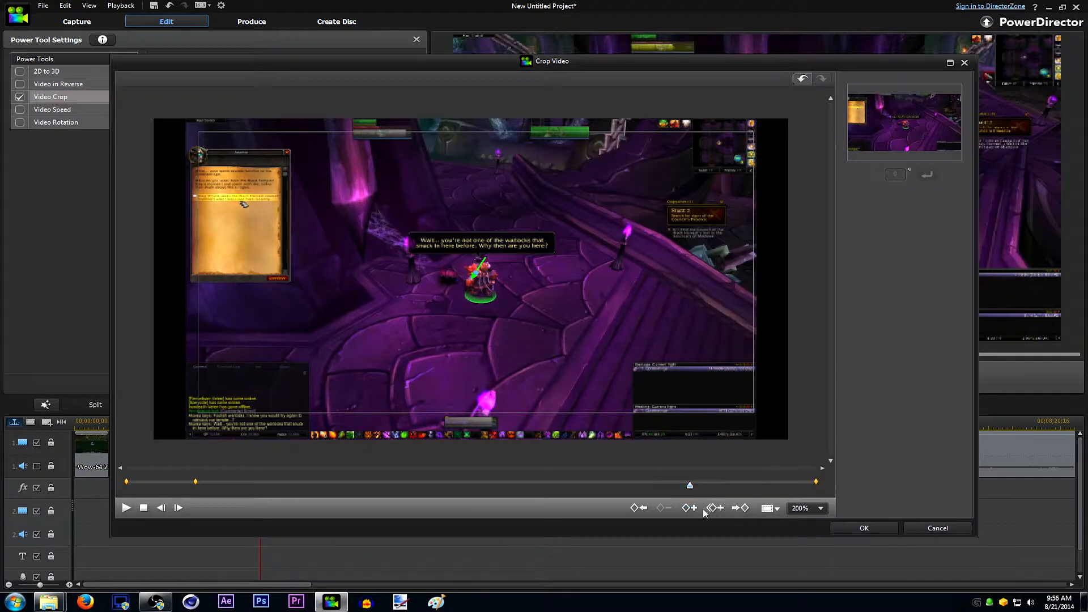
left_click(716, 507)
left_click(759, 511)
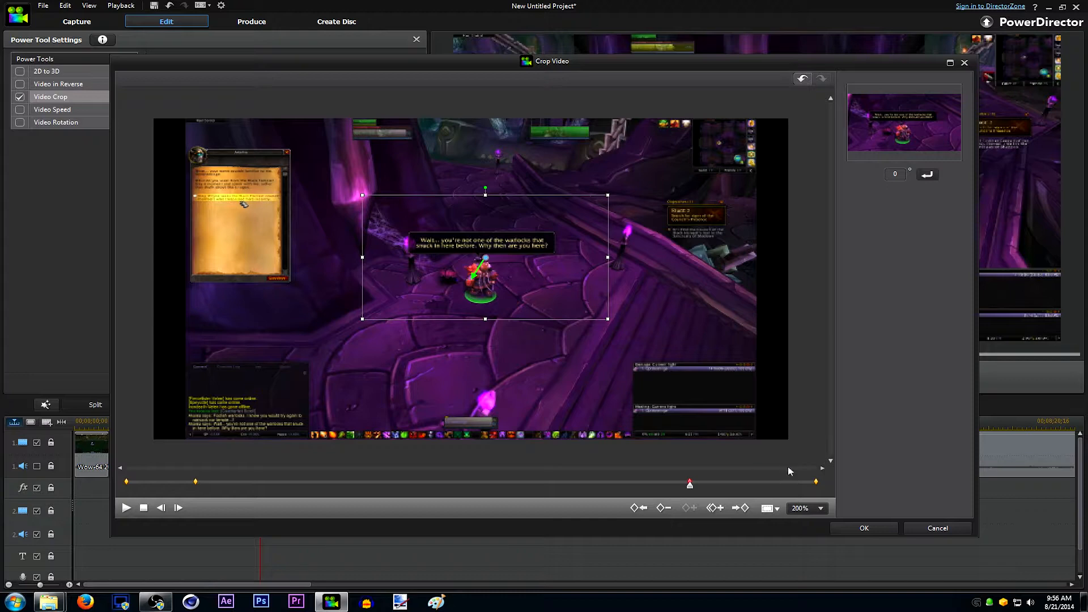
left_click(865, 529)
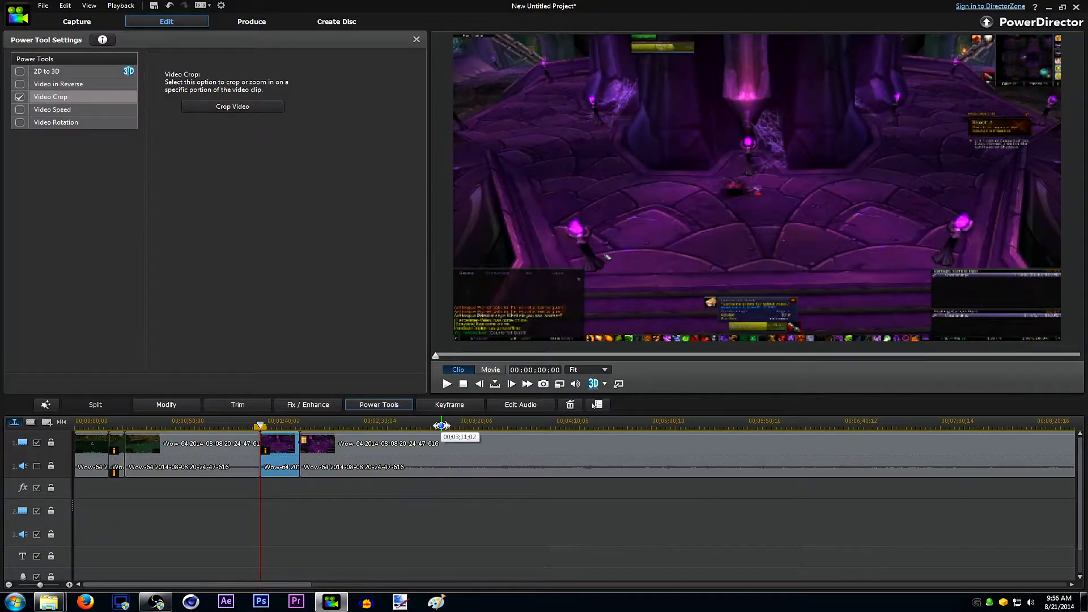
Step: Play the cropped clip, switch the preview quality to Full HD Preview Resolution and return it to High Preview Resolution
left_click(448, 384)
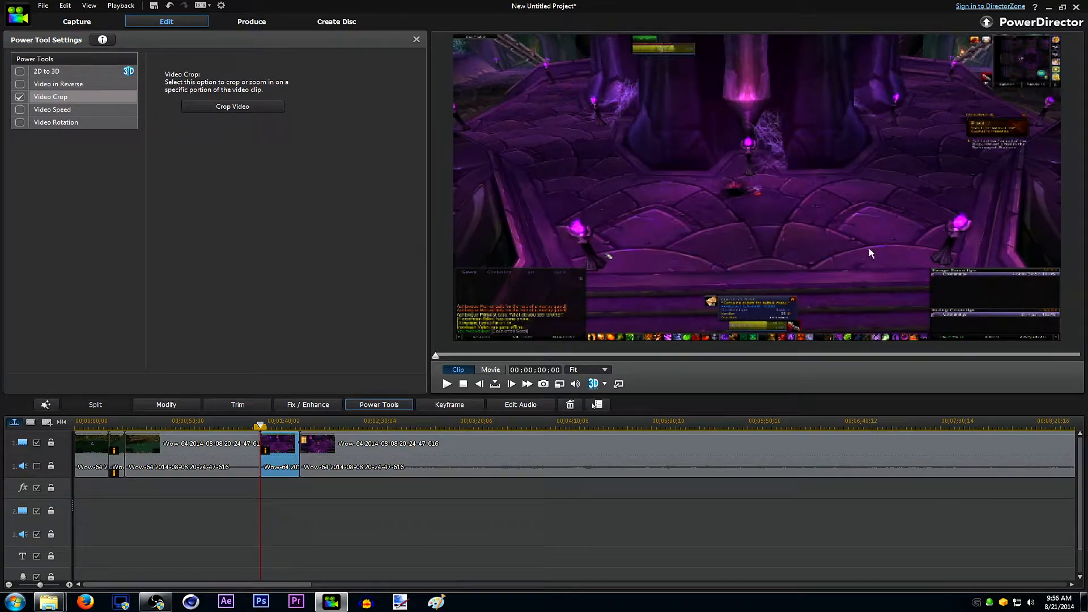
left_click(560, 386)
mouse_move(575, 392)
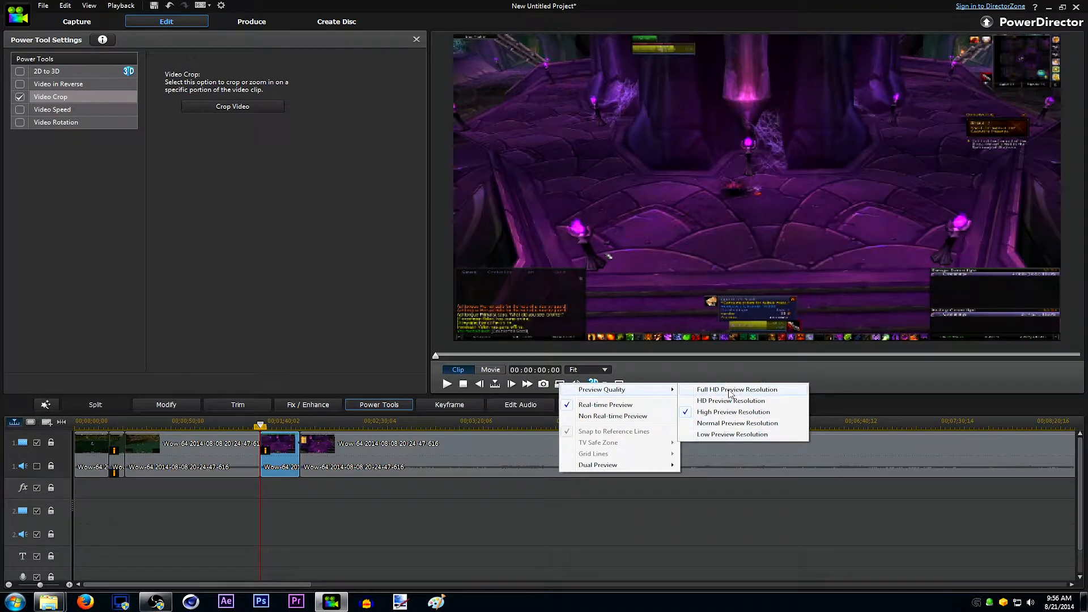
left_click(730, 391)
left_click(561, 385)
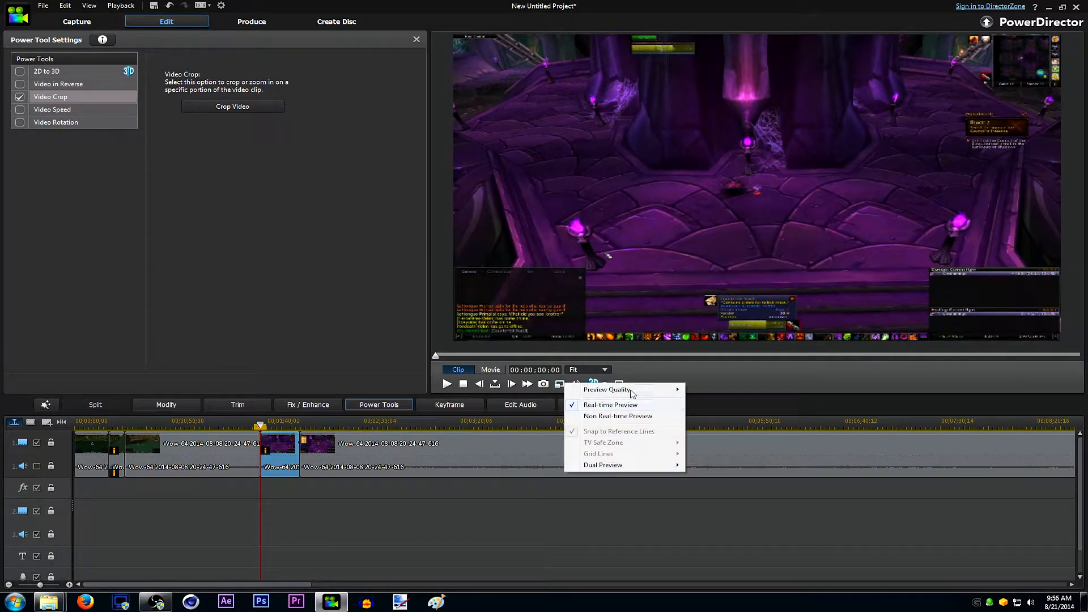
mouse_move(632, 392)
left_click(735, 412)
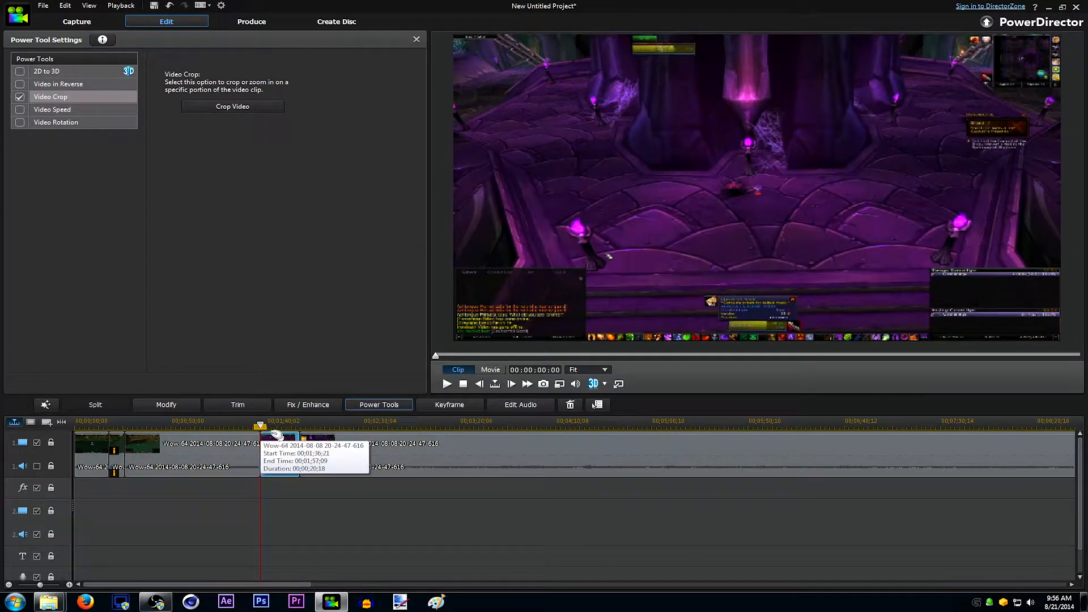
Step: Capture a snapshot of the last clip at the "It has been many months" line and save it under the suggested file name
left_click(278, 427)
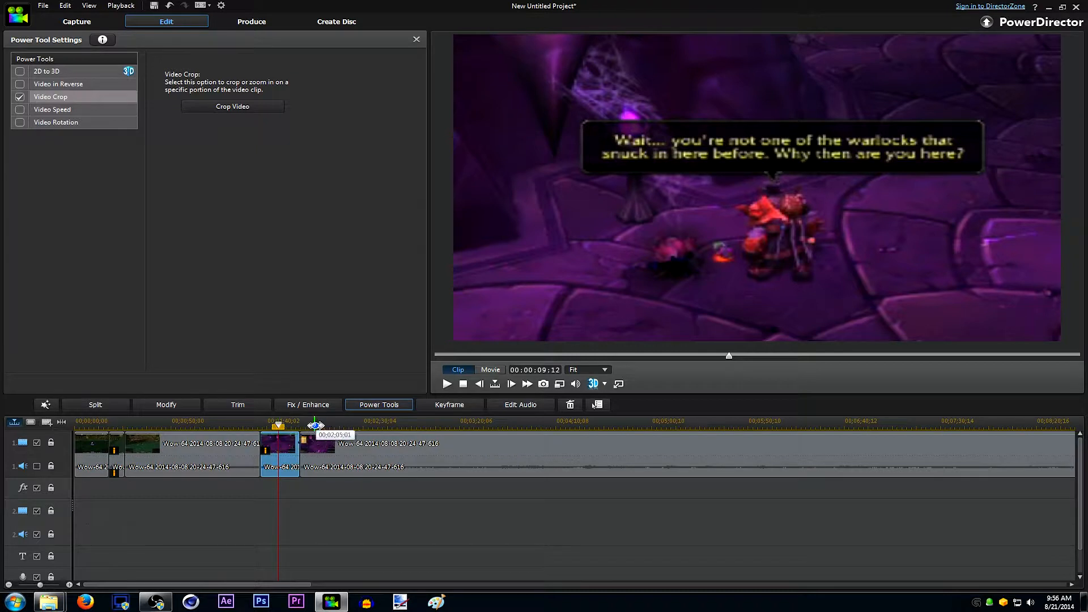
left_click(307, 427)
left_click_drag(307, 427, 326, 427)
left_click(324, 433)
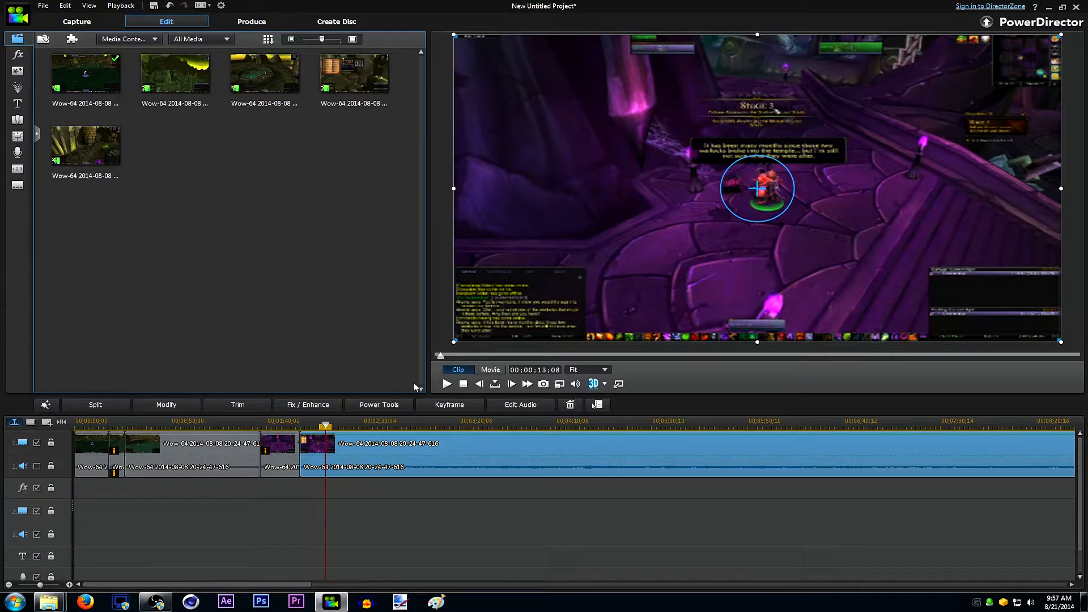
left_click(545, 385)
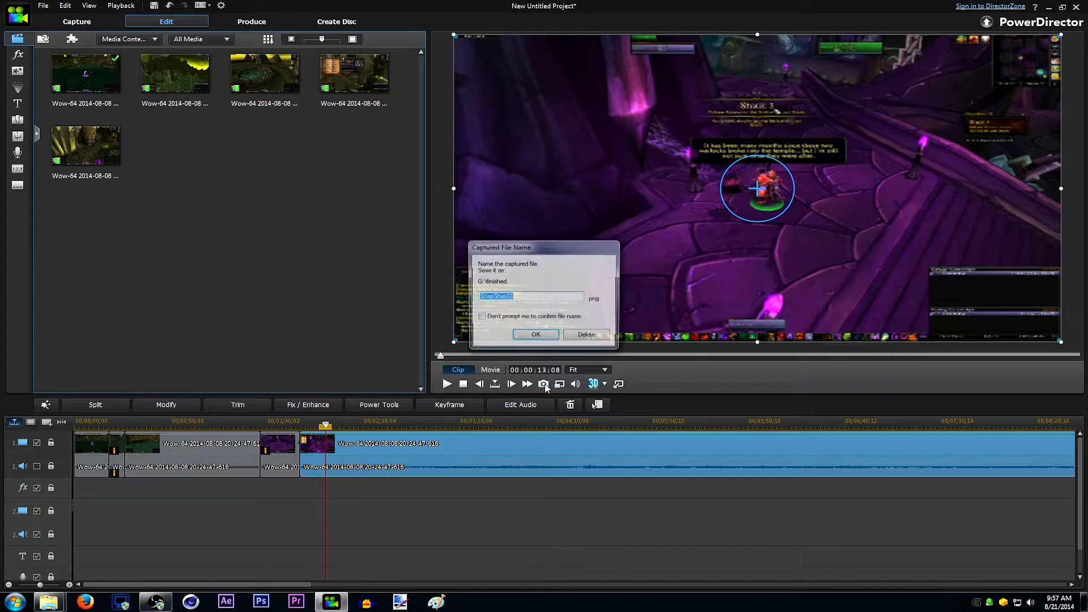
left_click(538, 337)
Step: Switch to the finished folder in Windows Explorer and open SnapShot(0).png in the photo viewer
mouse_move(57, 605)
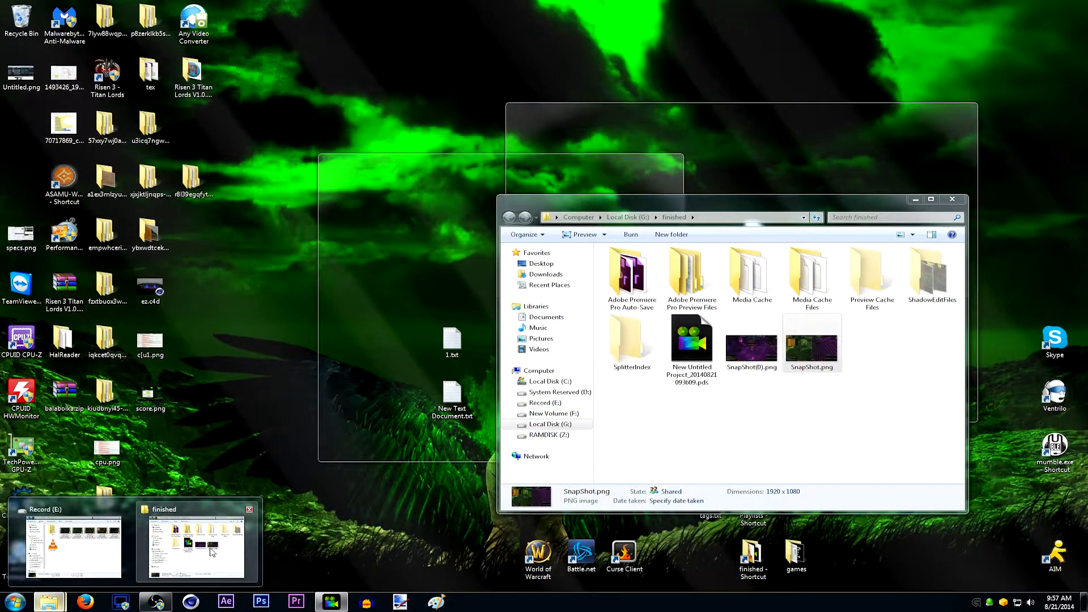
left_click(212, 552)
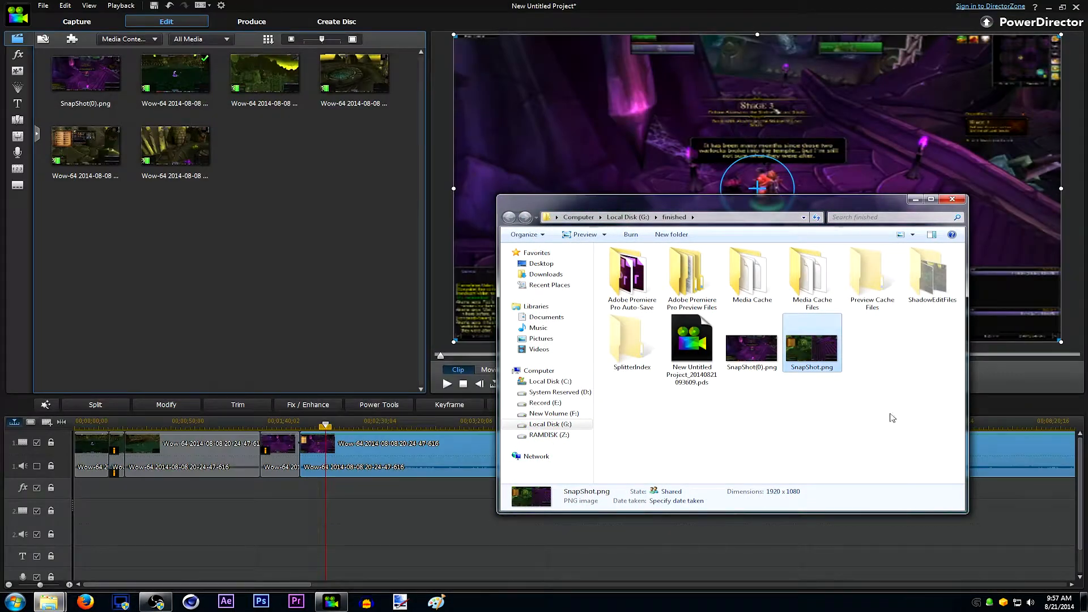
left_click(769, 359)
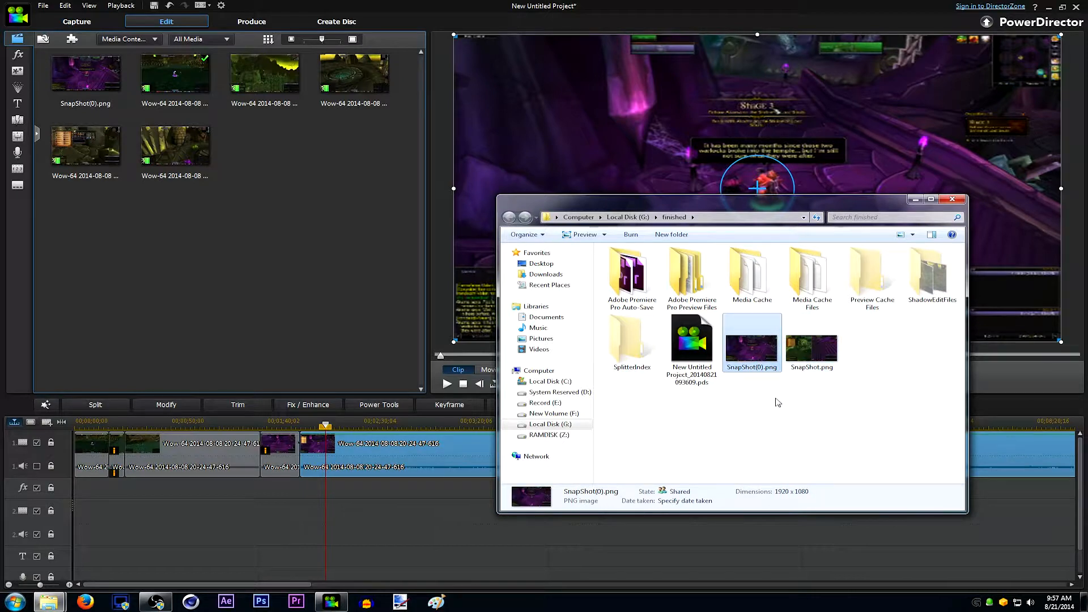
double_click(769, 350)
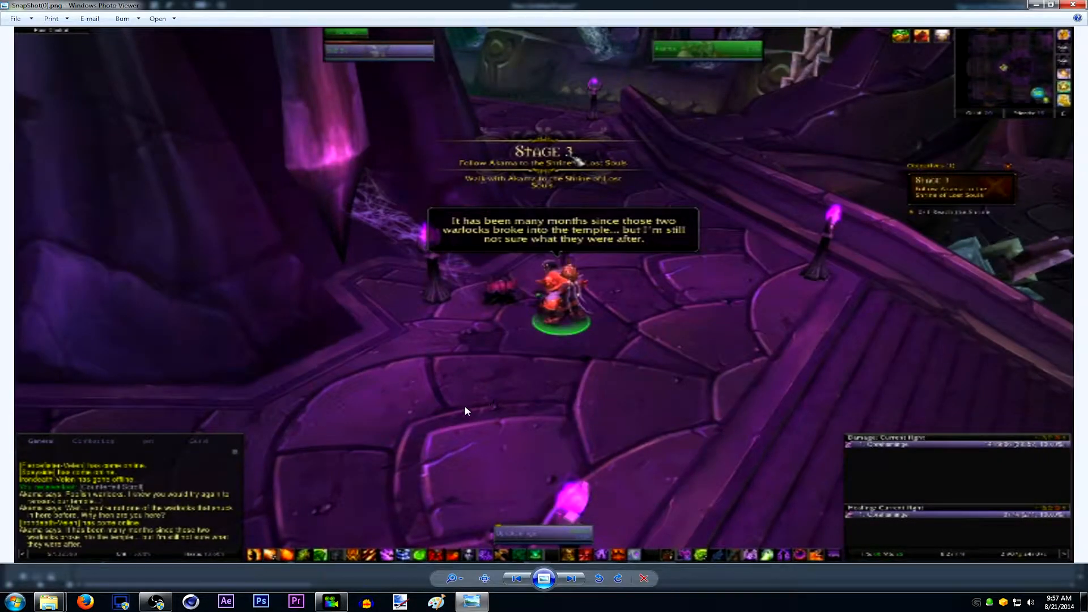
Step: Examine the snapshot's subtitle and characters up close to judge the image quality, and close the photo viewer
scroll(466, 346, "up", 2)
scroll(508, 341, "up", 2)
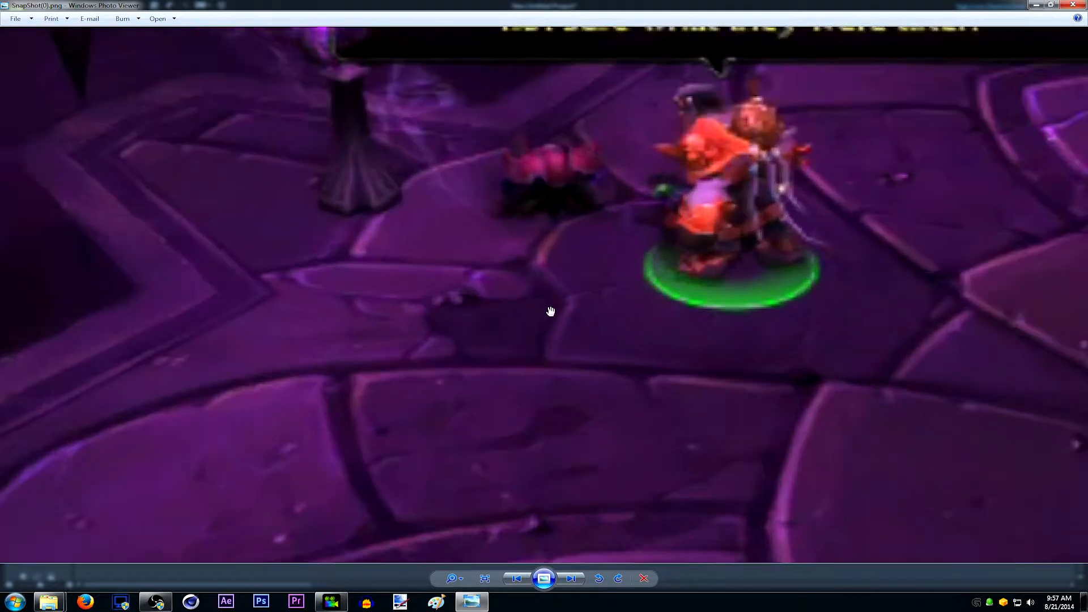
scroll(586, 287, "down", 2)
left_click_drag(703, 173, 626, 325)
scroll(625, 324, "up", 2)
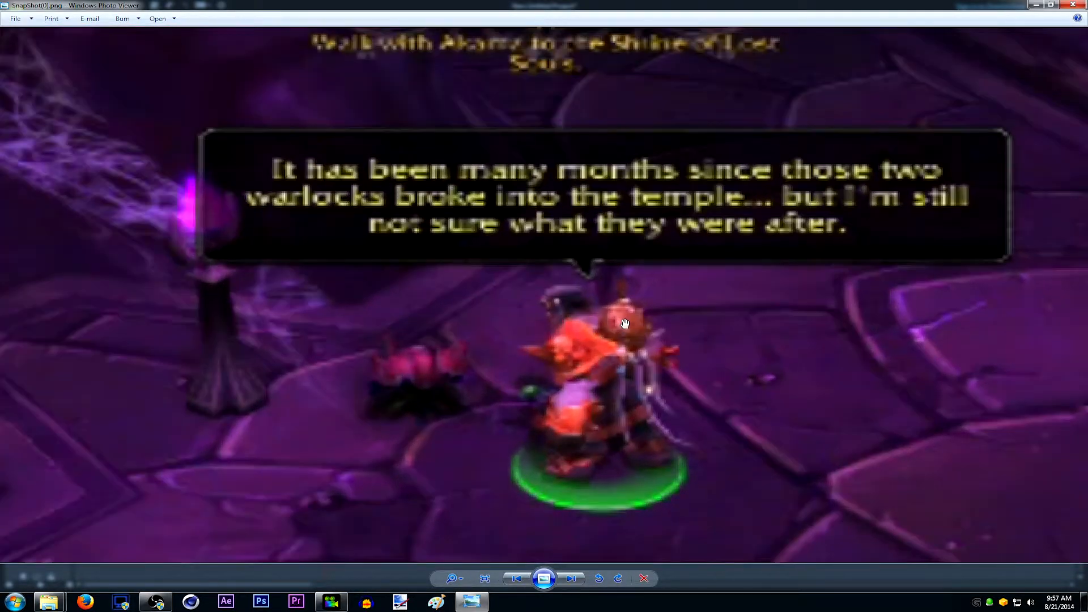
scroll(625, 326, "down", 4)
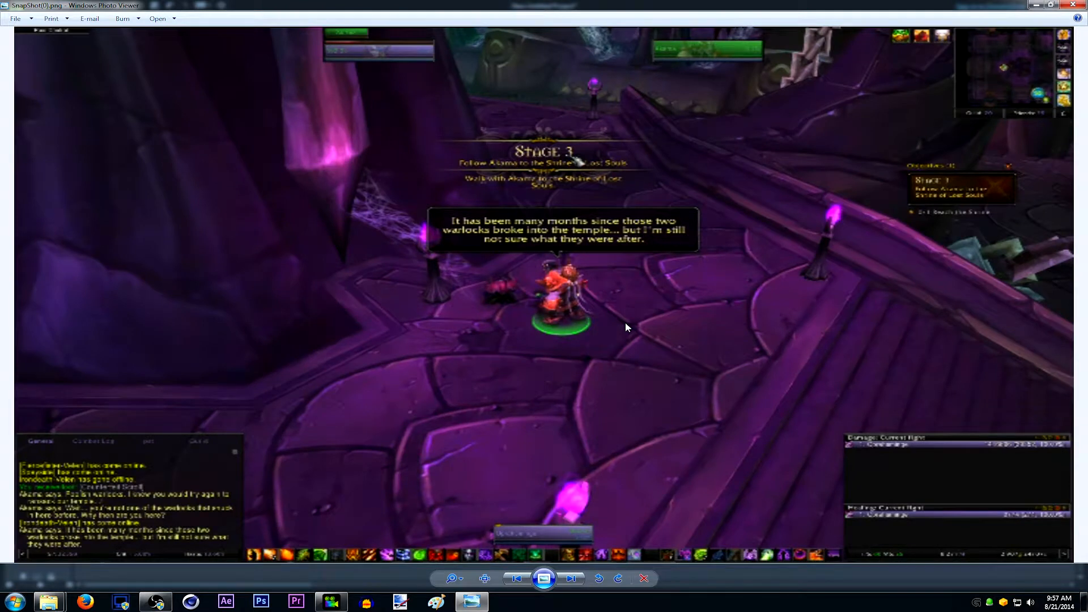
left_click(1072, 5)
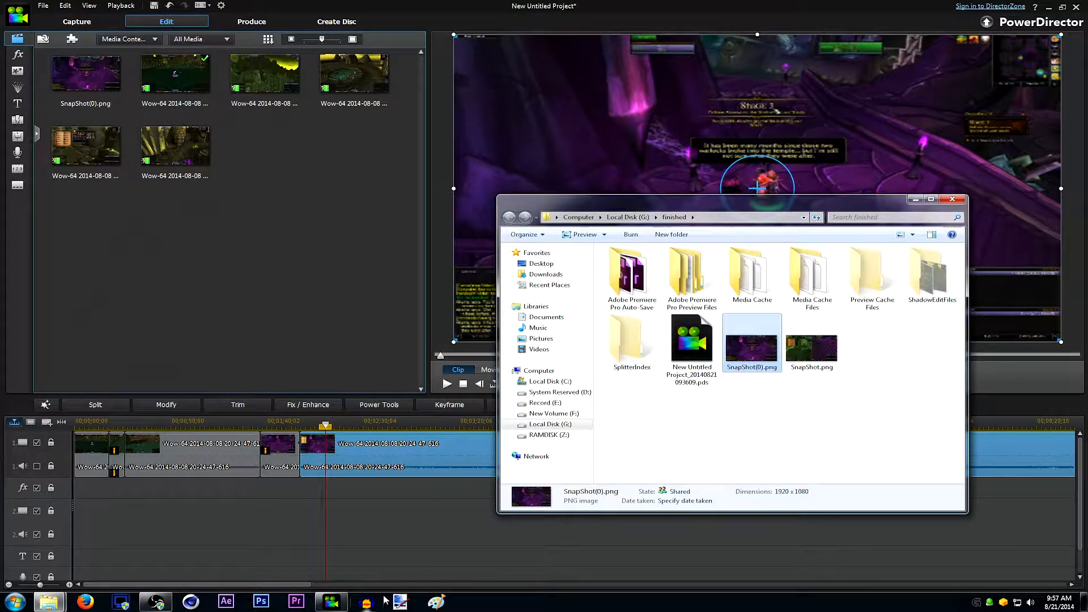
left_click(49, 603)
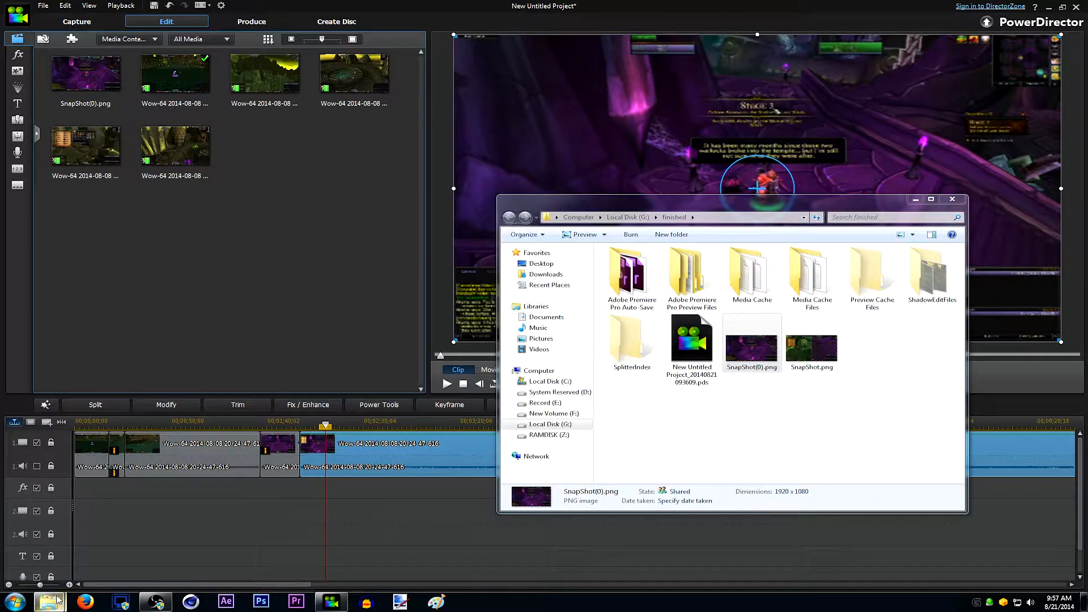
left_click(194, 541)
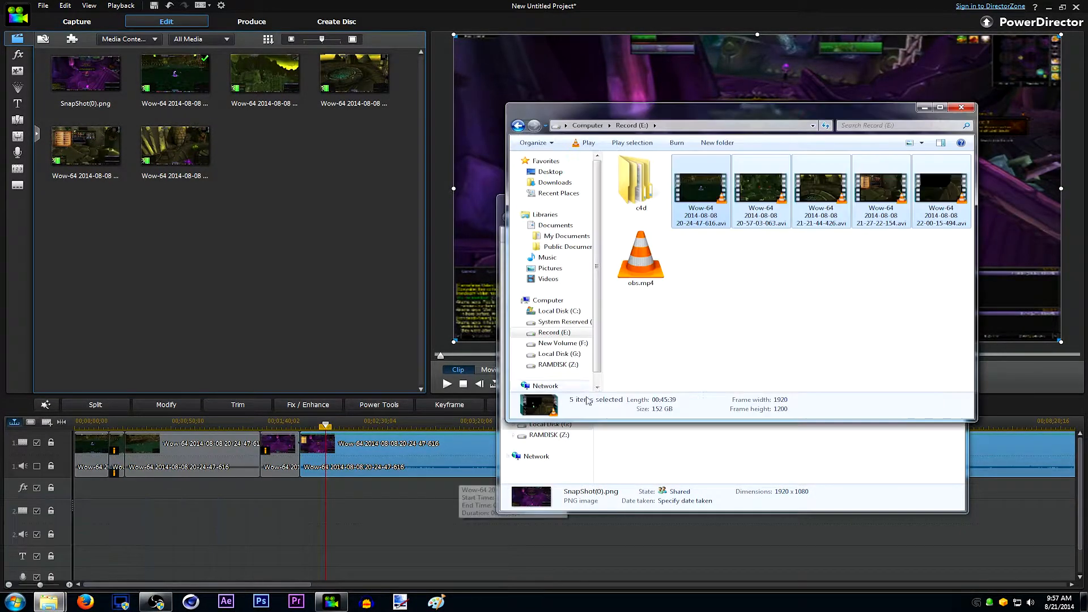
left_click(707, 196)
double_click(708, 198)
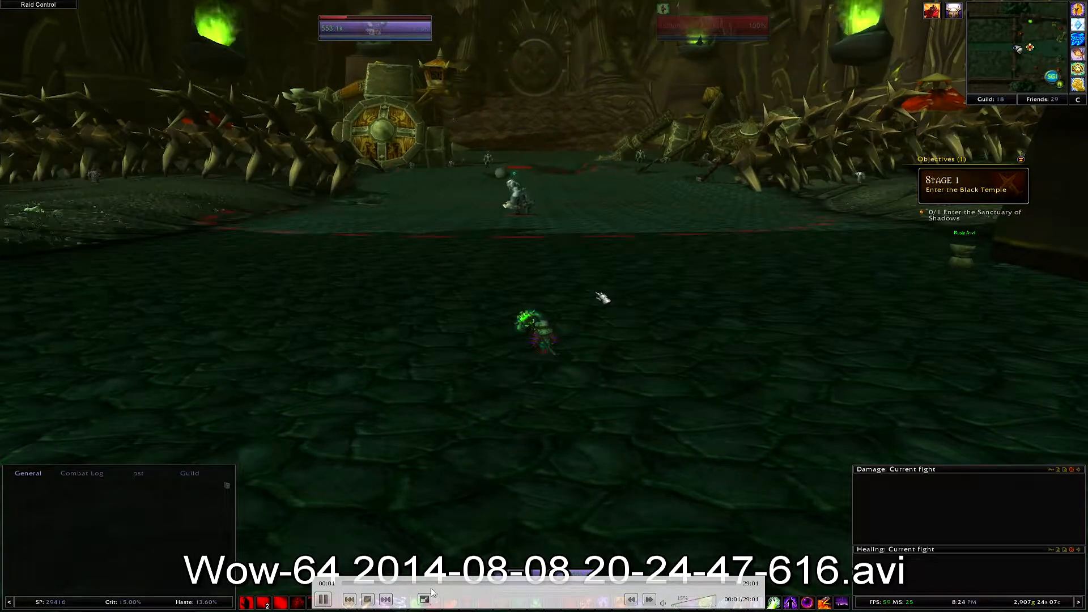
Step: Pause the recording at 03:51 on the "It will take many years" line, copy that frame and close the player
left_click(433, 584)
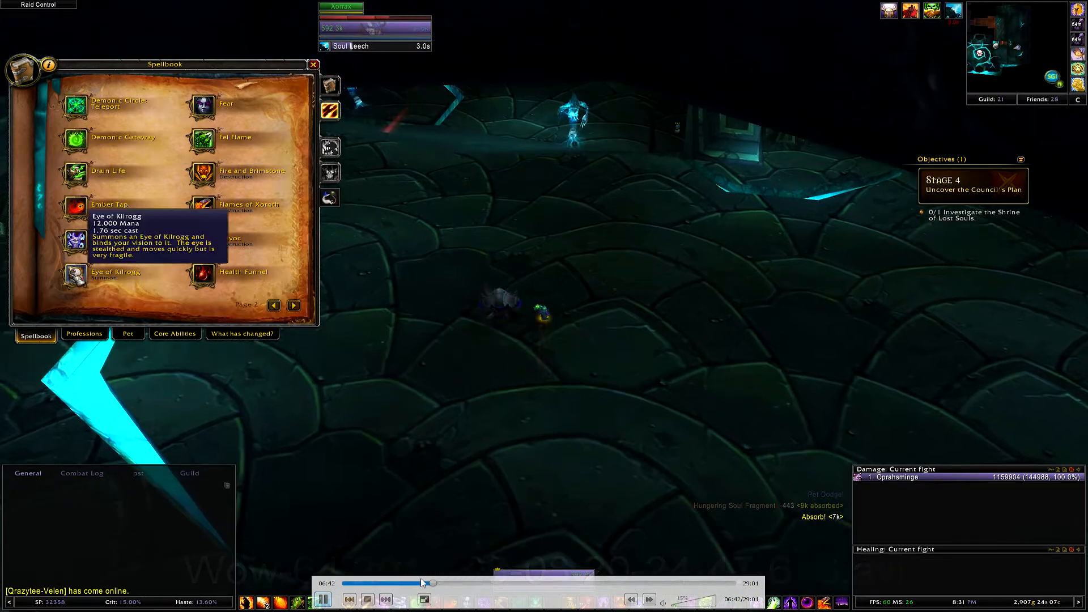
left_click(393, 584)
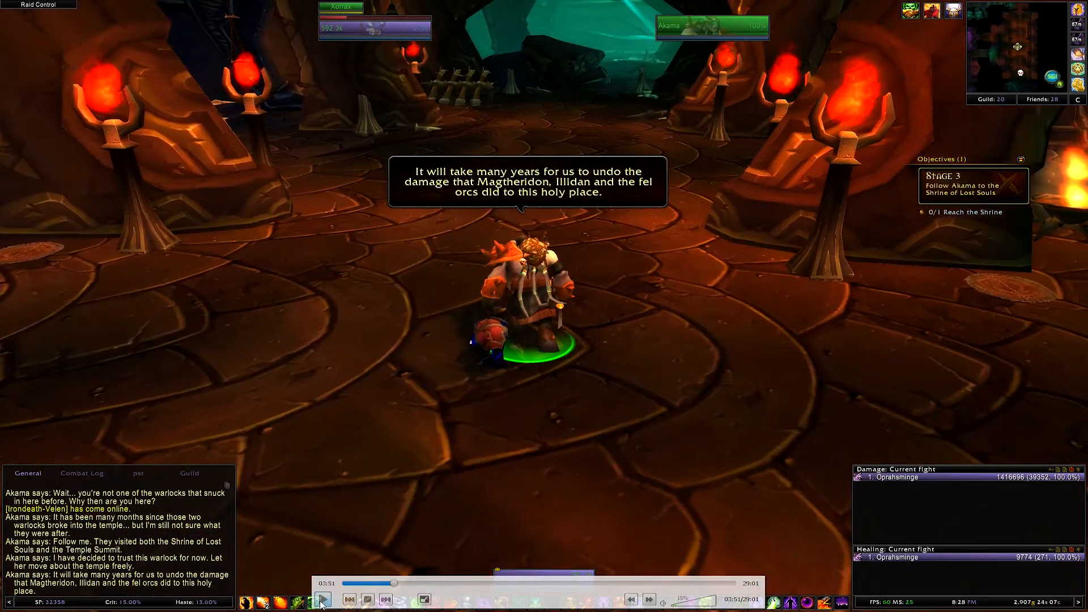
key("space")
double_click(702, 319)
left_click(1079, 3)
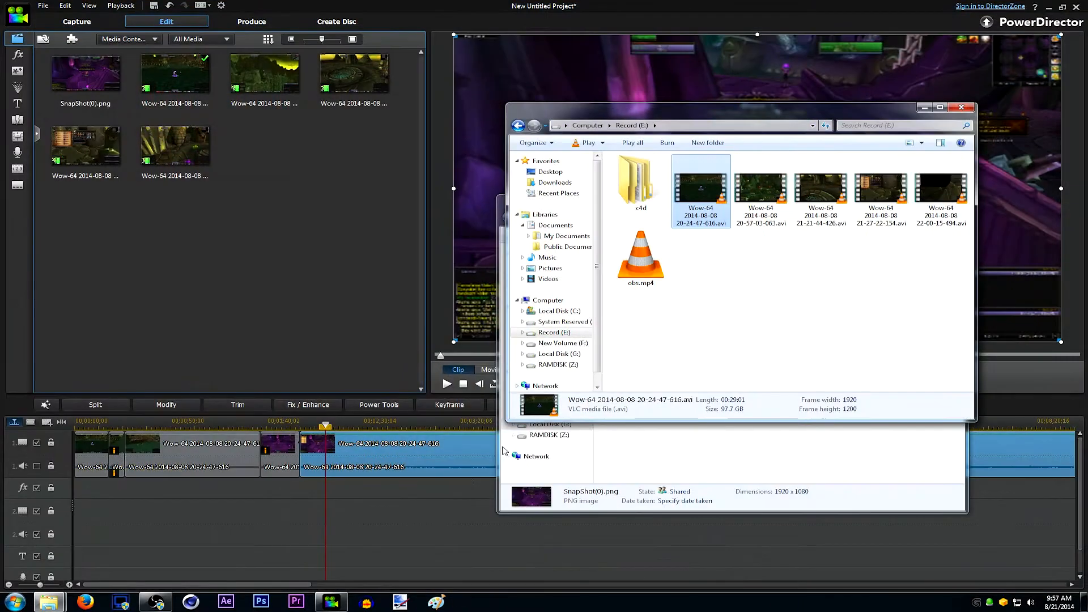
Step: Switch to Paint.NET and paste the copied frame, expanding the canvas to fit the image
left_click(401, 603)
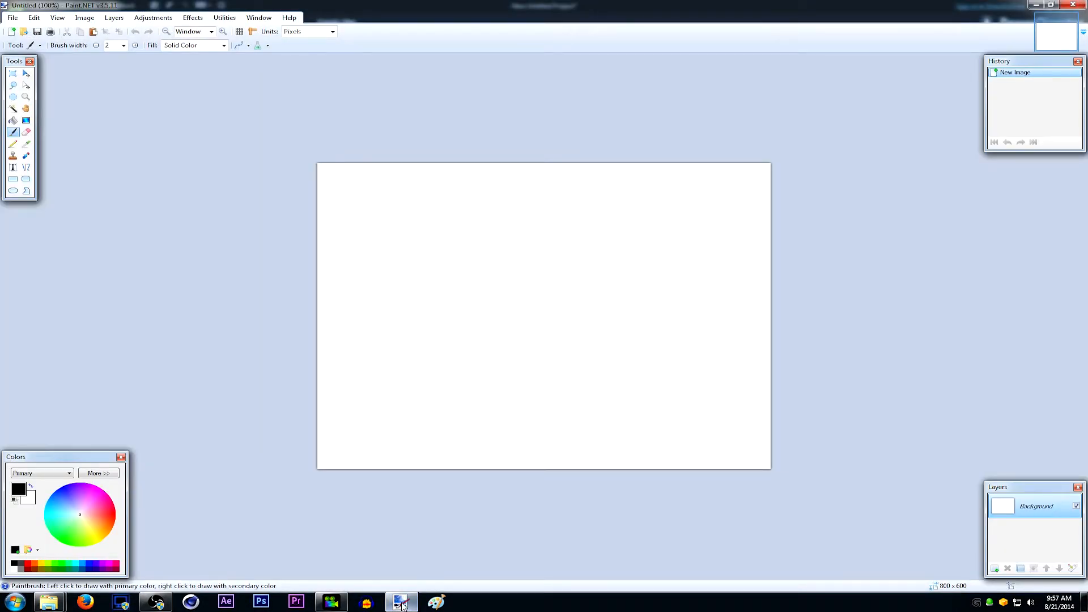
key("ctrl+v")
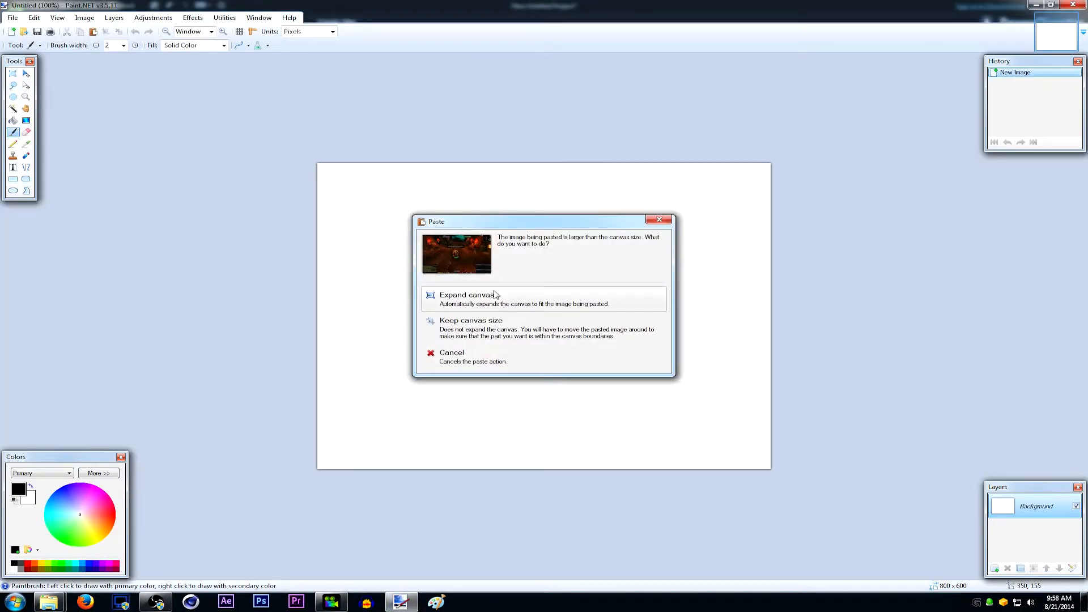
left_click(454, 295)
Step: Resize the pasted frame to a height of 1080 pixels without maintaining its aspect ratio
left_click(83, 17)
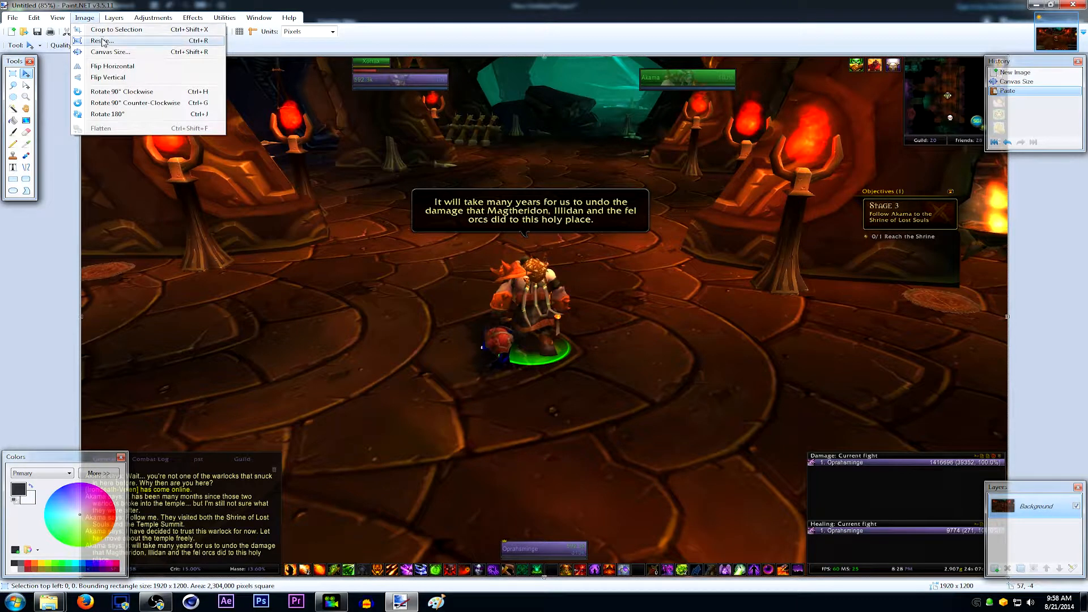
left_click(105, 41)
double_click(542, 301)
type("1080")
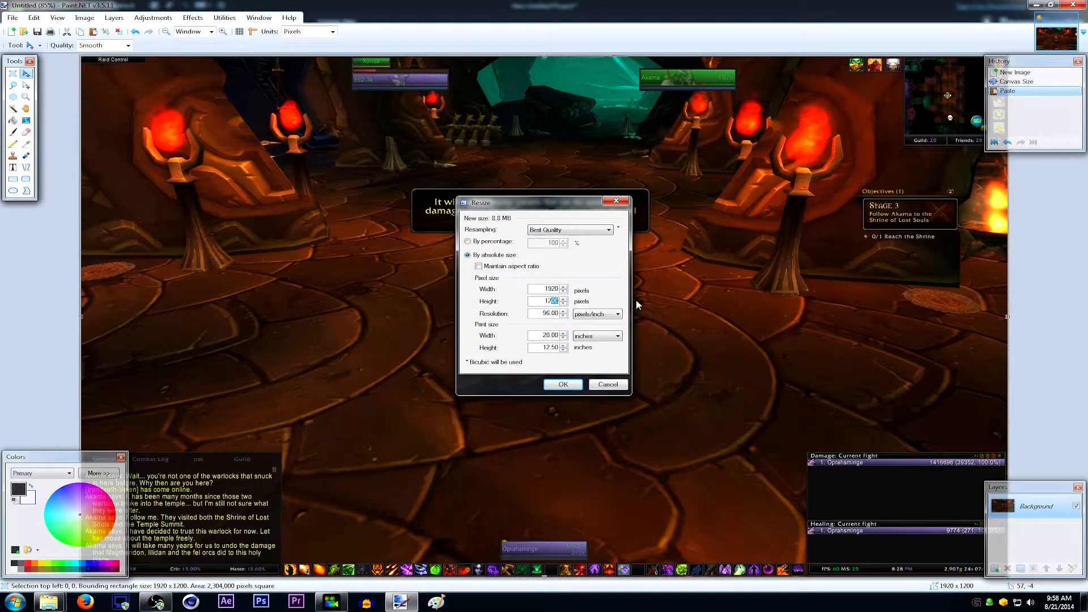
left_click(564, 385)
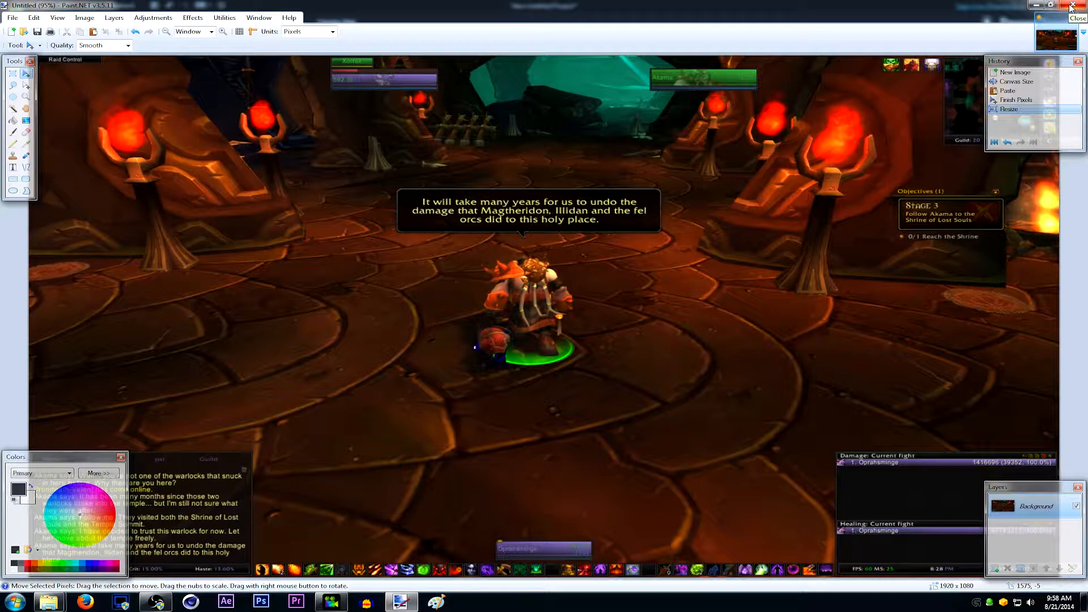
Step: Close the image editor and save the resized frame as a.png in the Record (E:) folder
left_click(1072, 7)
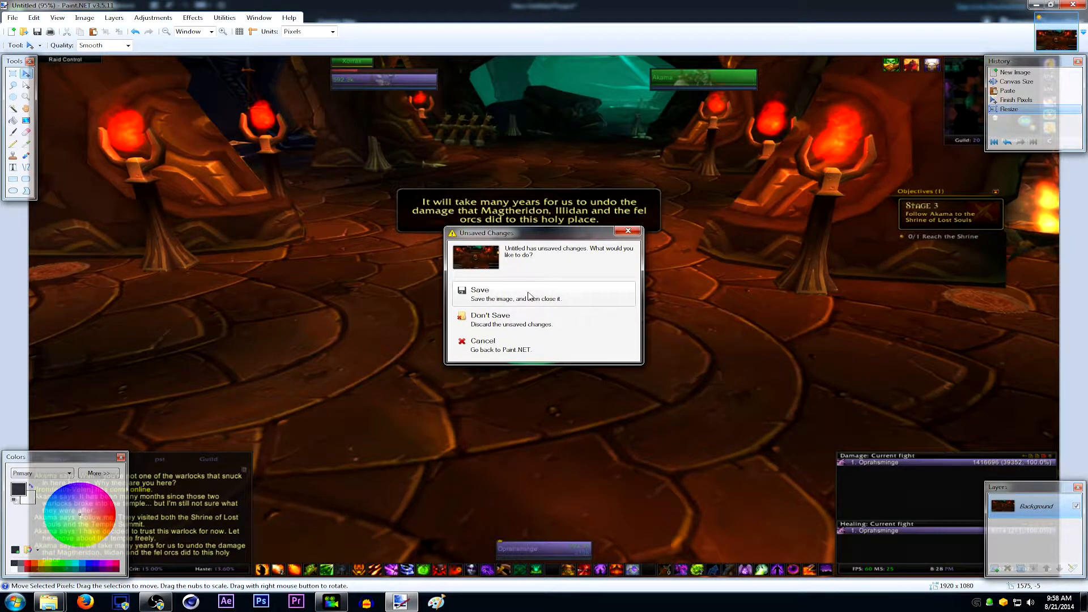
left_click(524, 291)
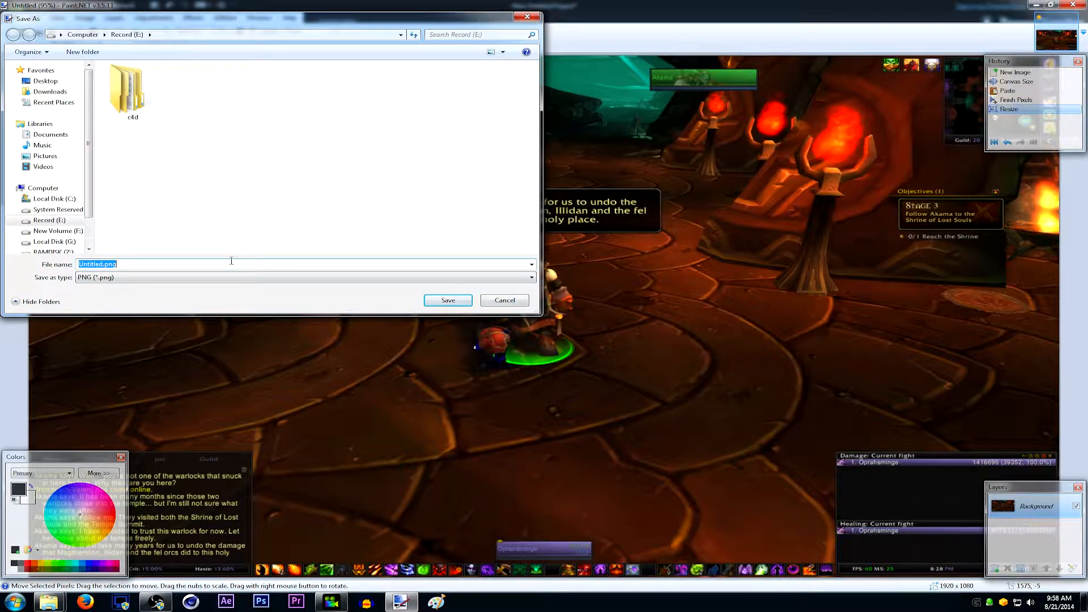
key("Return")
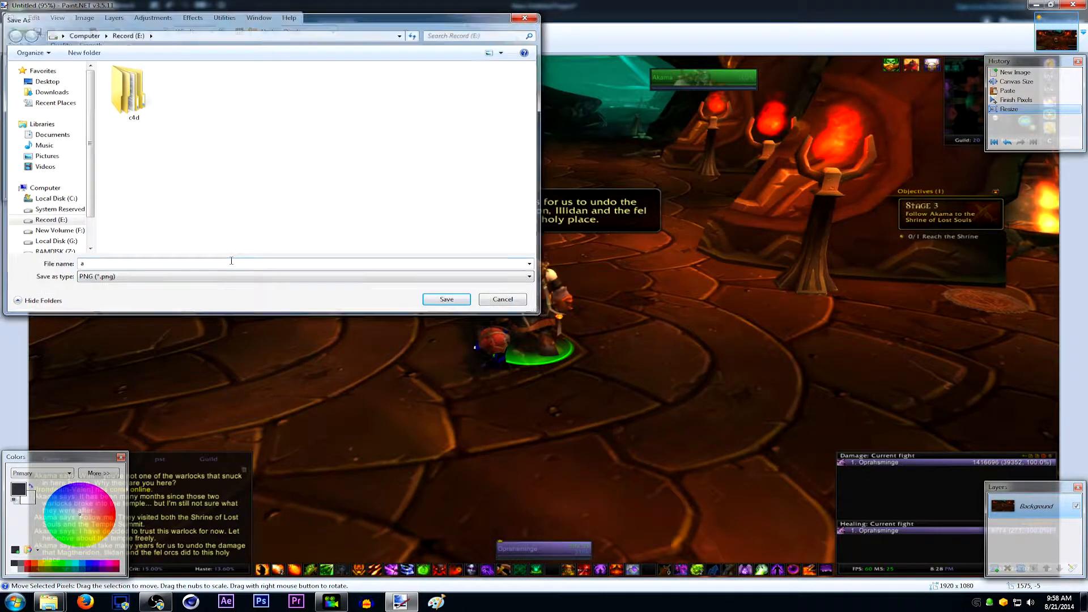
left_click(368, 284)
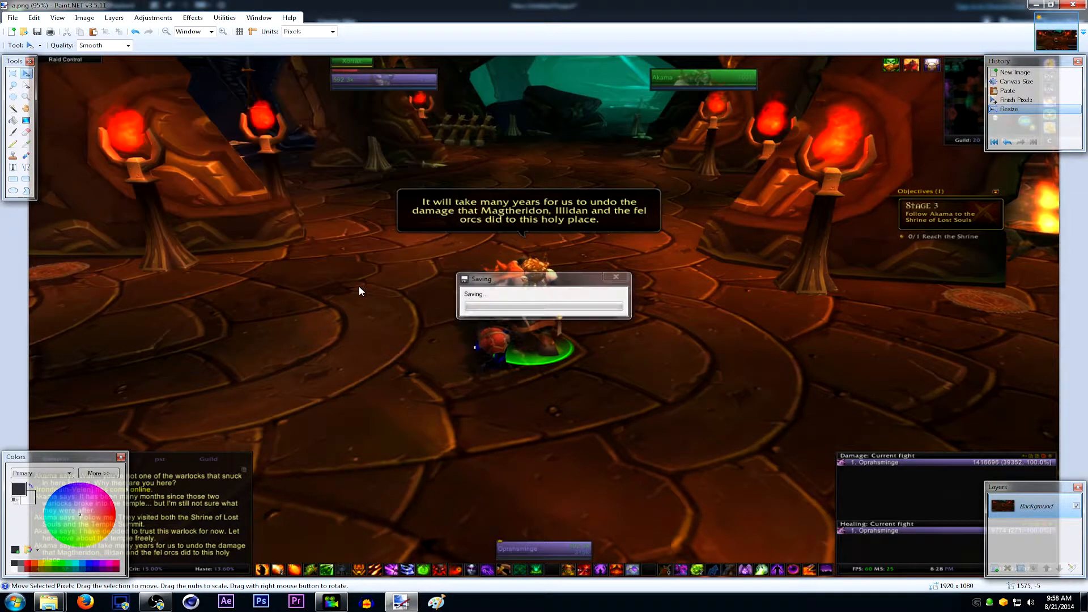
Step: Open a.png in the photo viewer, examine the sharpness of its subtitle and chat text, and close it
double_click(701, 259)
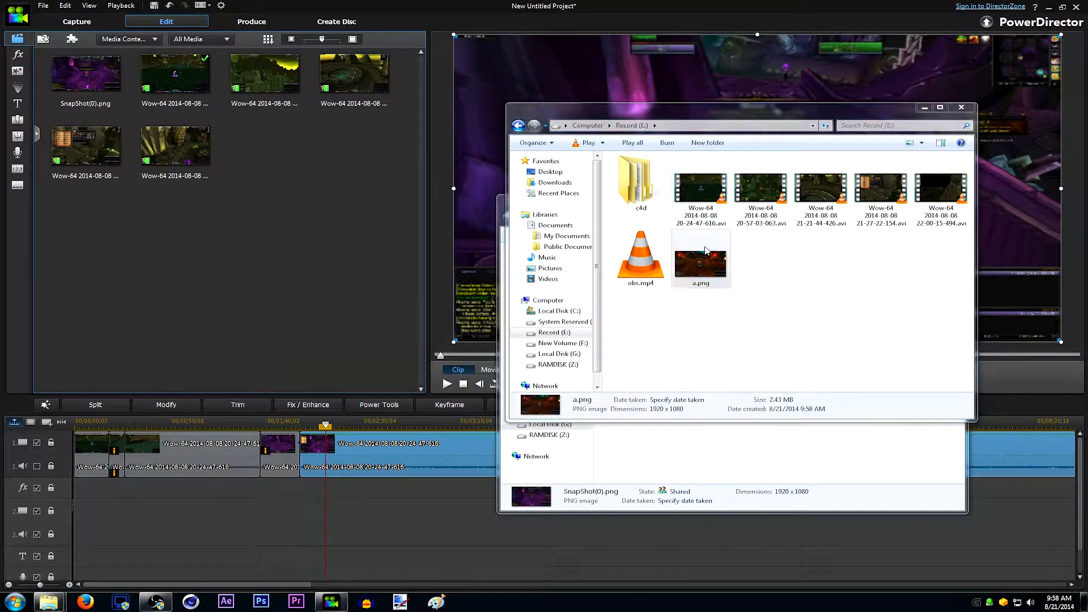
scroll(186, 449, "up", 3)
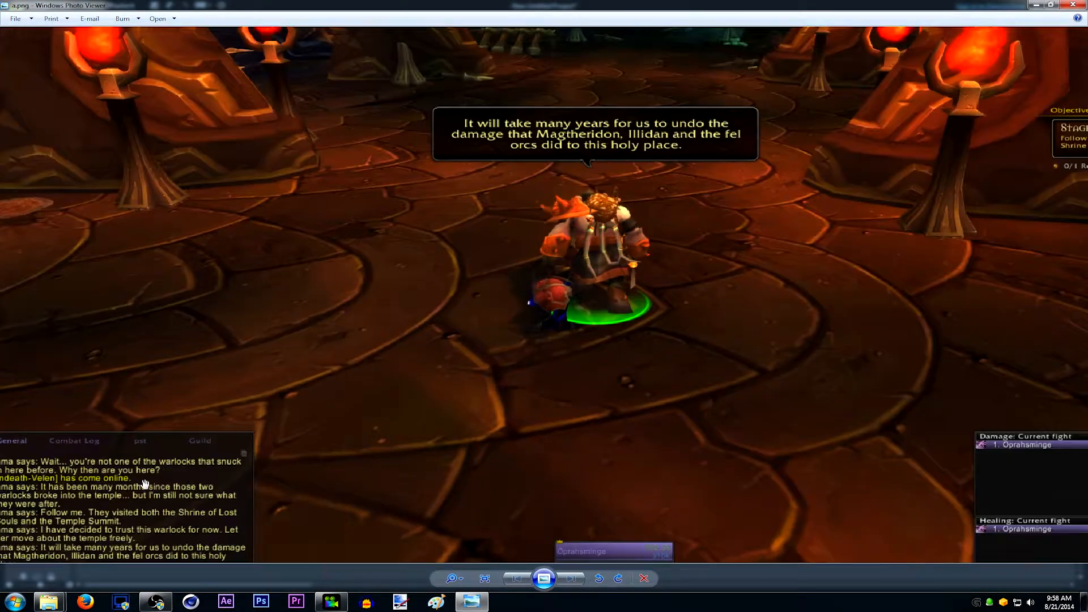
scroll(123, 510, "down", 3)
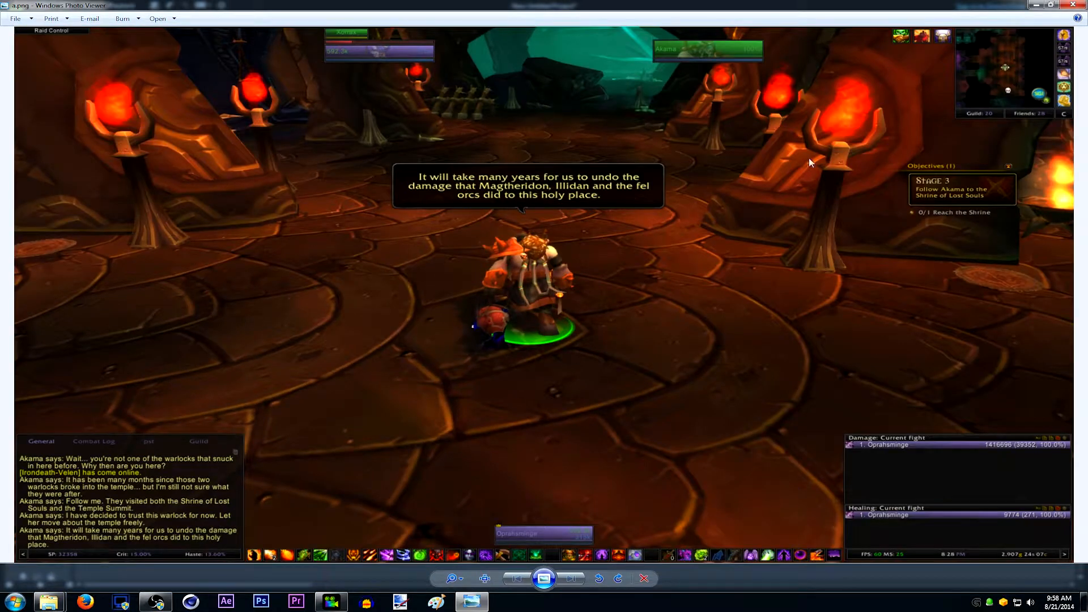
left_click(1074, 4)
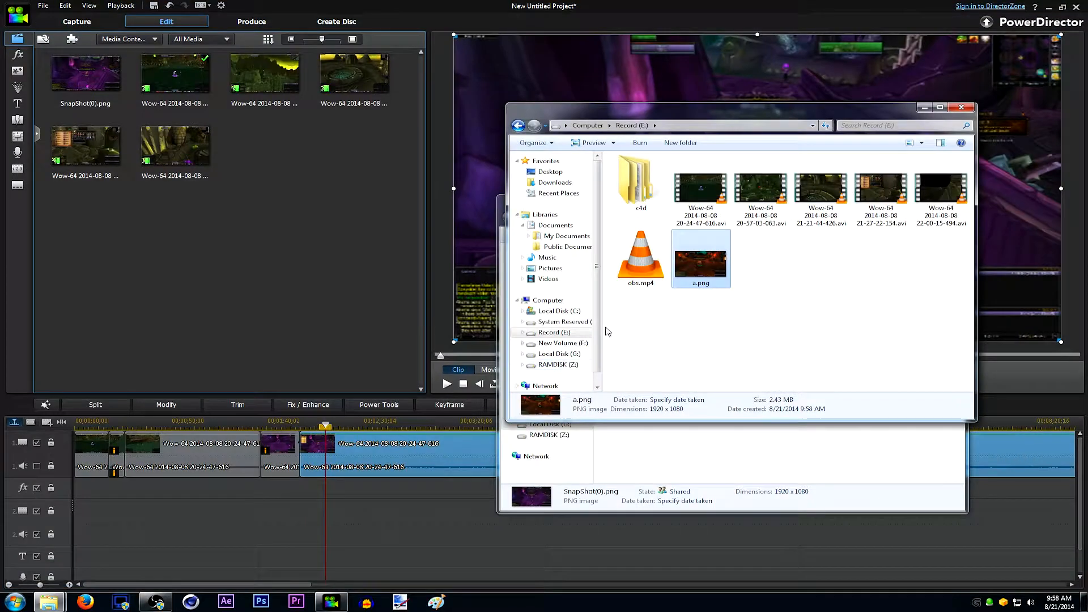
Step: Import a.png into the PowerDirector media library, place it on video track 2 at the playhead and play it back
left_click(243, 274)
left_click_drag(85, 74, 329, 508)
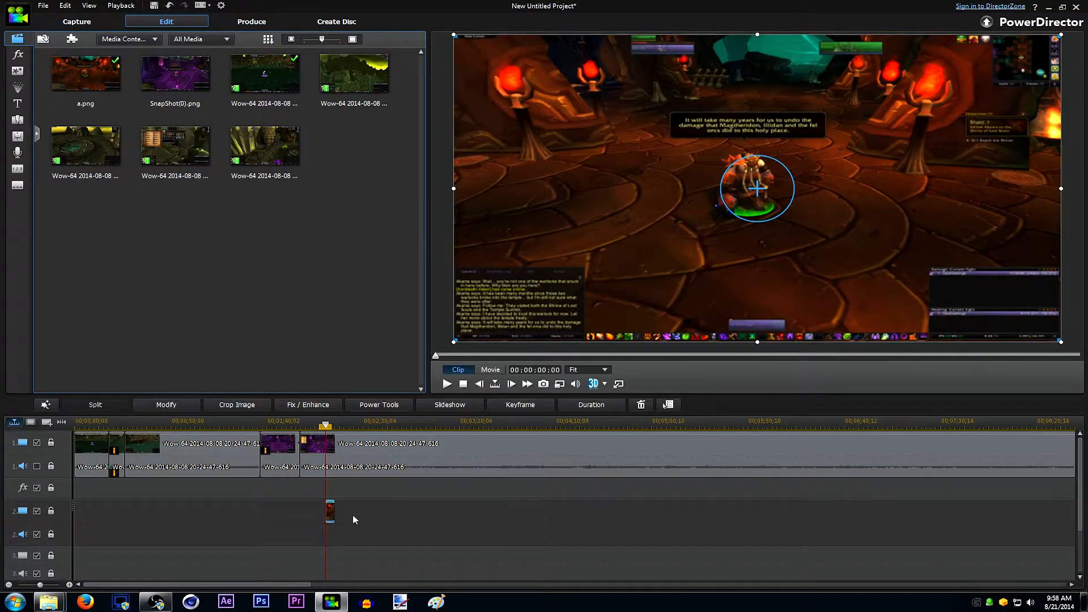
left_click(559, 500)
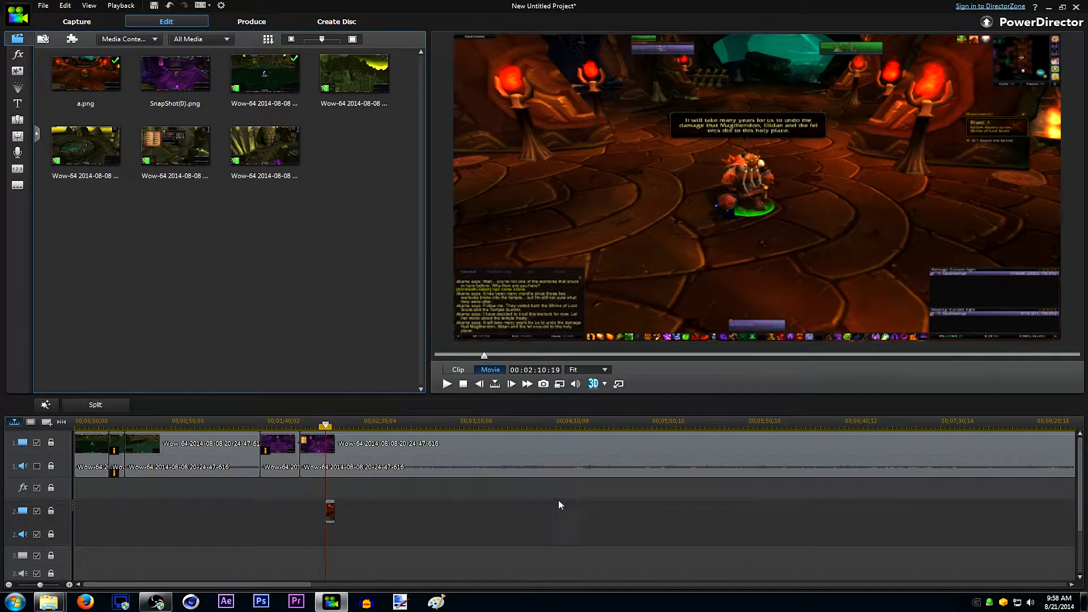
left_click(447, 384)
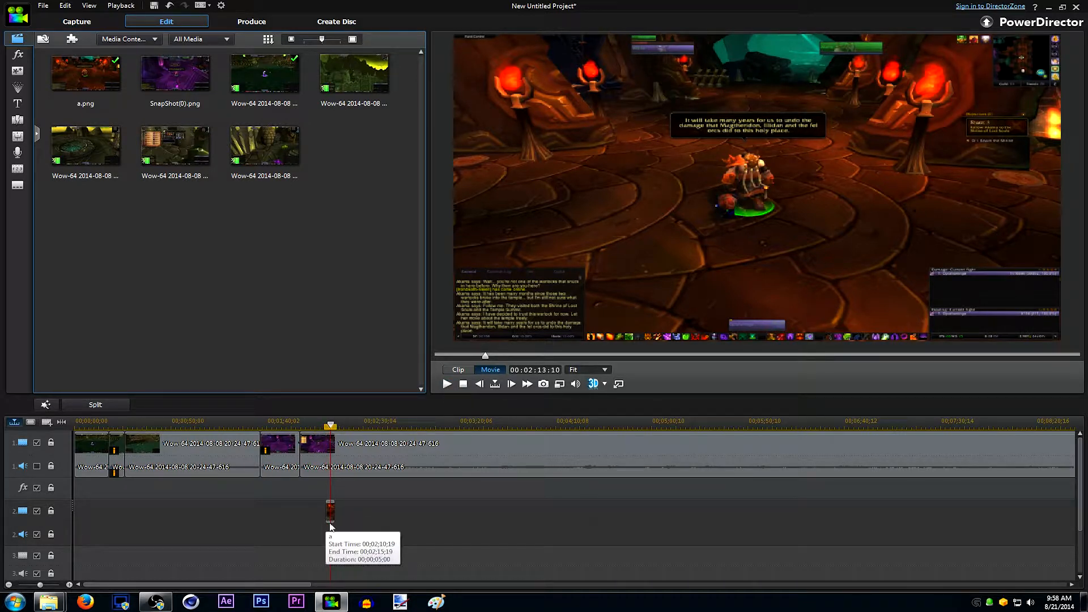
Step: Crop the a.png clip on video track 2 freeform to its lower-right area, 445 by 858 pixels
left_click(331, 511)
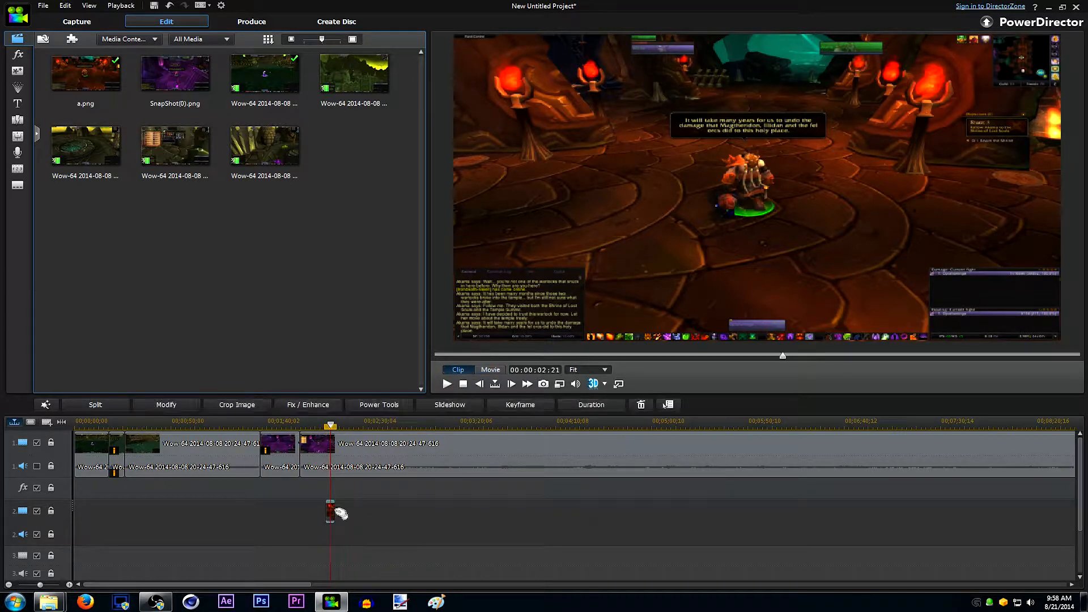
left_click(237, 405)
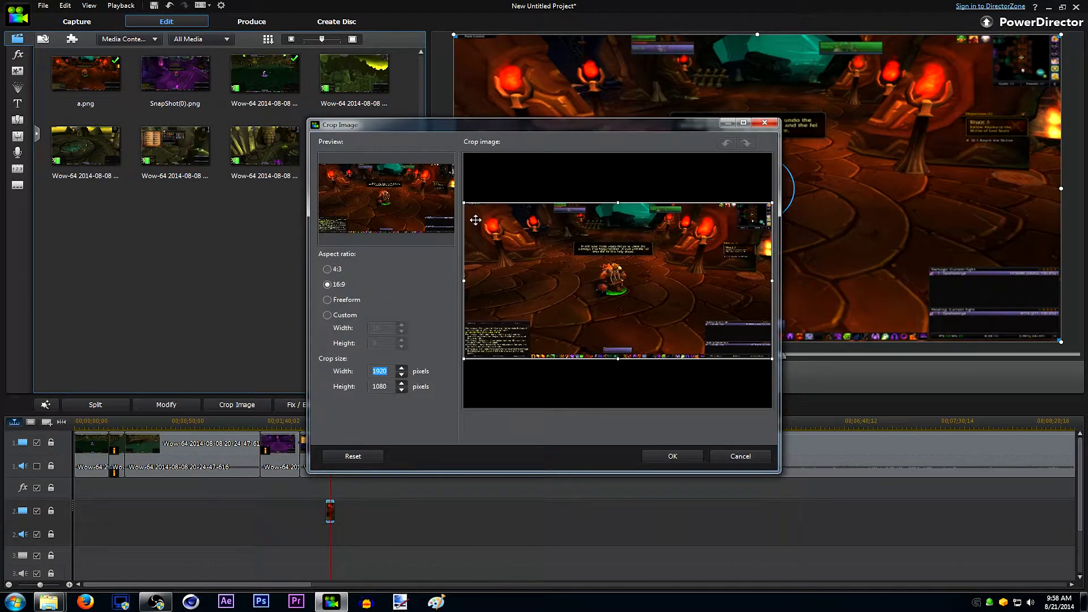
left_click_drag(466, 206, 690, 291)
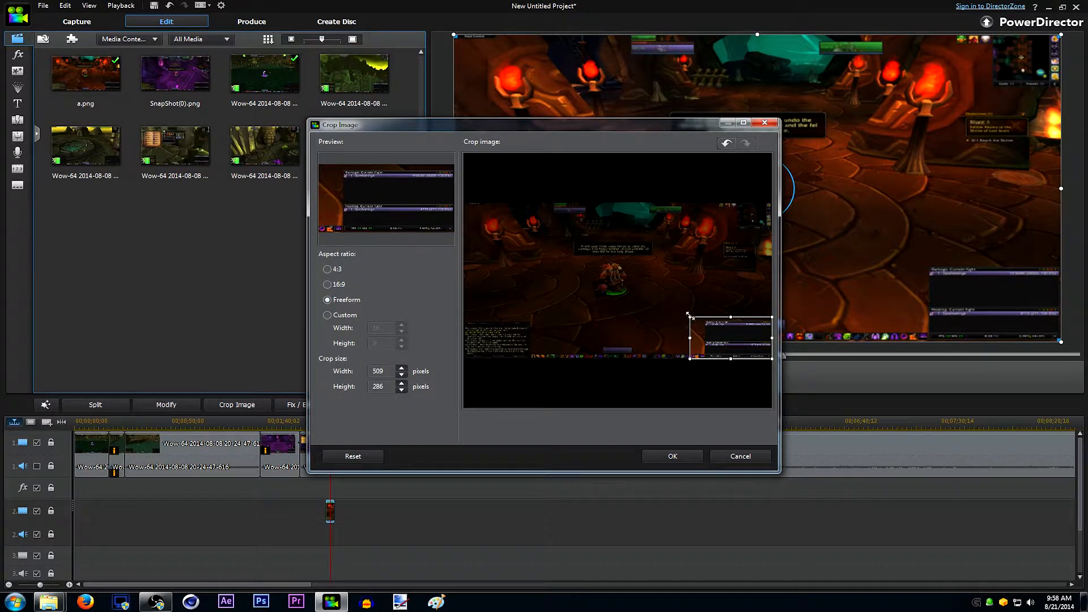
left_click_drag(688, 315, 697, 234)
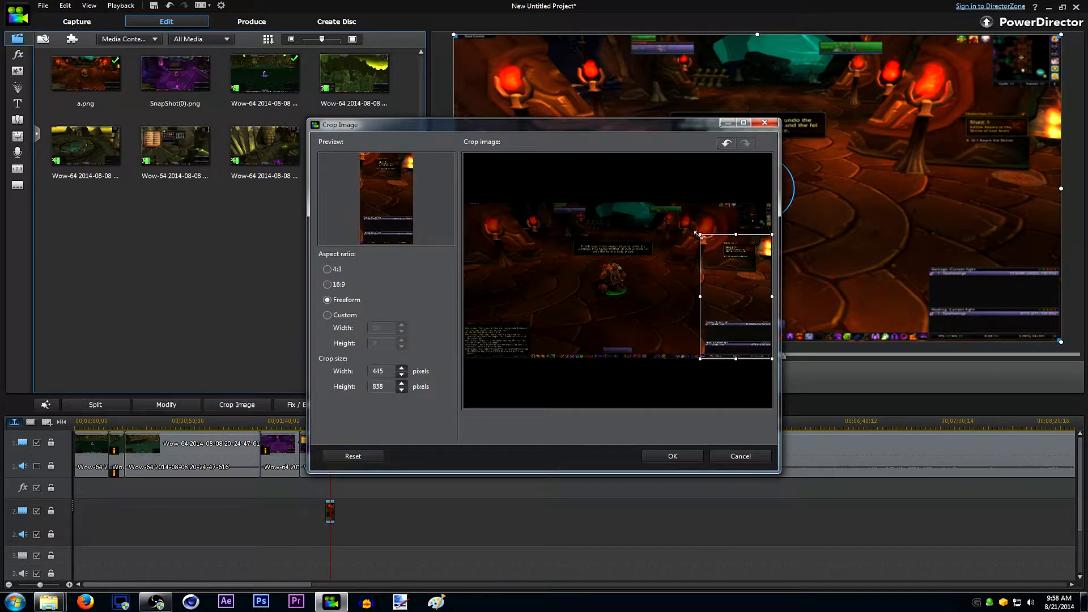
left_click(683, 454)
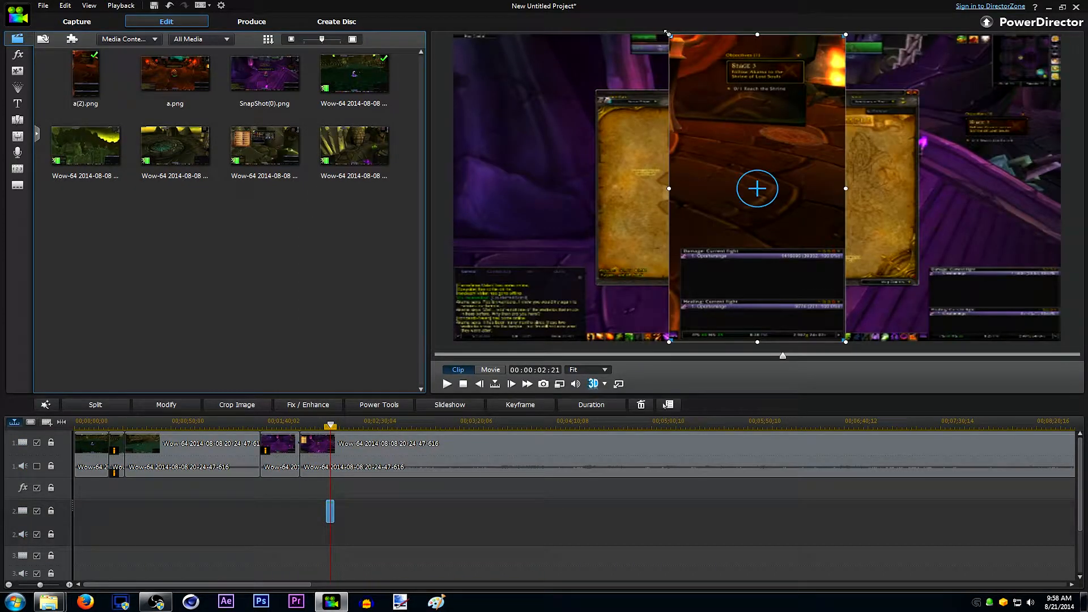
Step: Scale down the cropped image overlay, place it flush in the frame's lower-right corner, and play the movie briefly
left_click_drag(668, 34, 744, 164)
left_click_drag(806, 258, 936, 170)
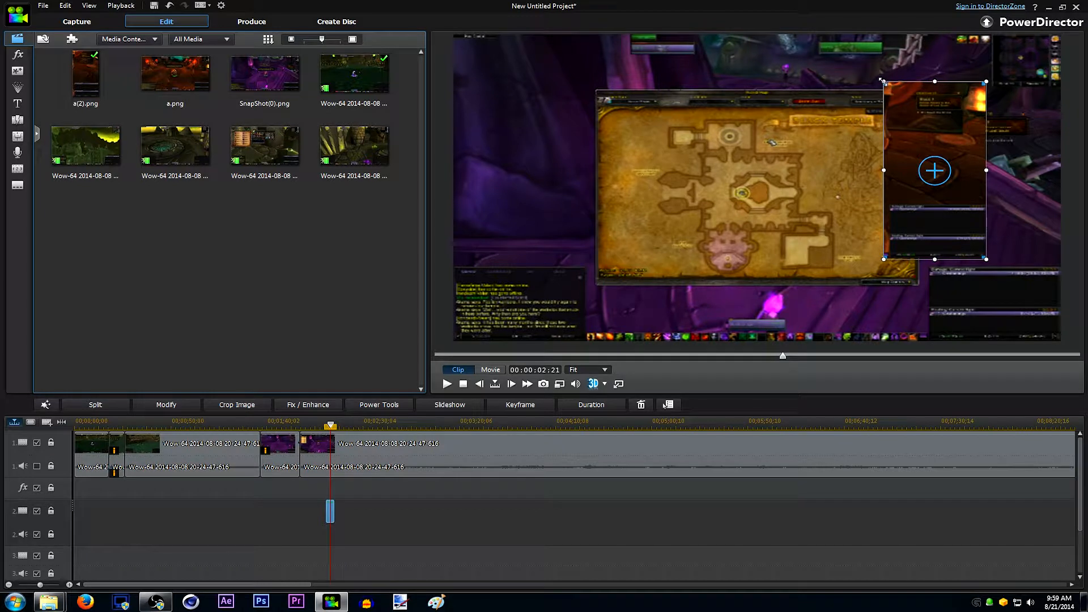
left_click_drag(882, 80, 780, 81)
mouse_move(882, 89)
left_mouse_down()
mouse_move(939, 180)
mouse_move(970, 165)
mouse_move(935, 214)
mouse_move(920, 194)
mouse_move(937, 213)
mouse_move(925, 231)
mouse_move(947, 266)
mouse_move(977, 190)
mouse_move(1001, 209)
mouse_move(997, 219)
mouse_move(987, 180)
mouse_move(991, 206)
left_mouse_up()
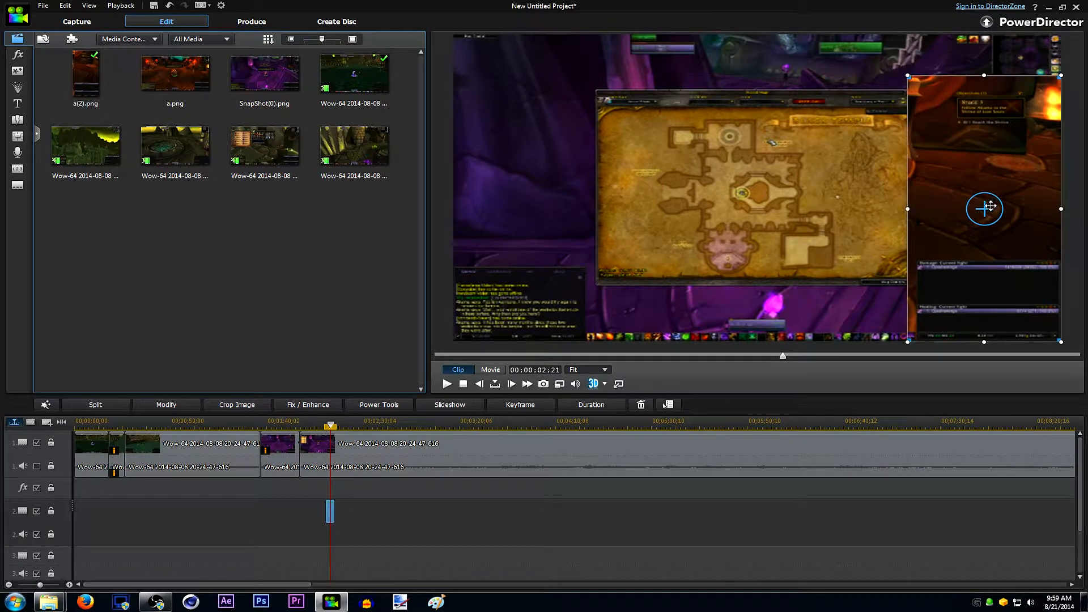
left_click(436, 488)
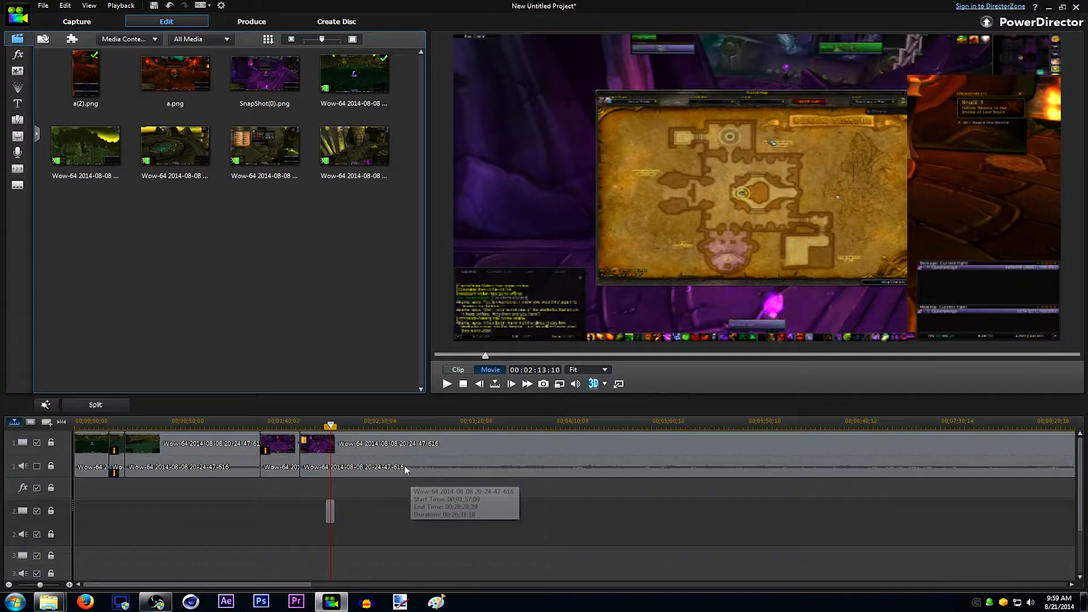
left_click(447, 384)
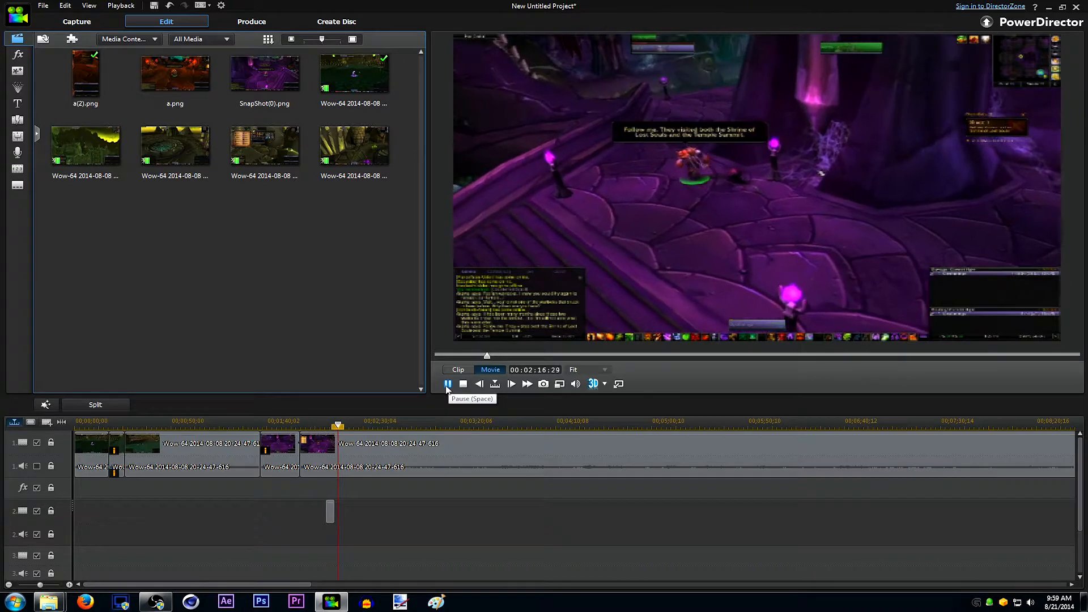
left_click(448, 385)
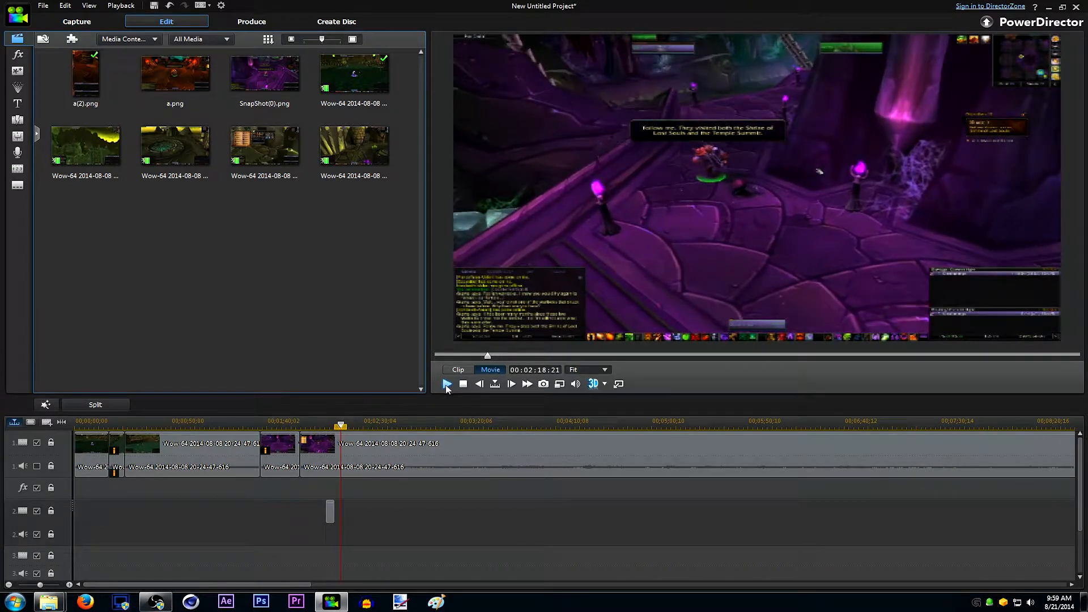
left_click(331, 511)
key("Delete")
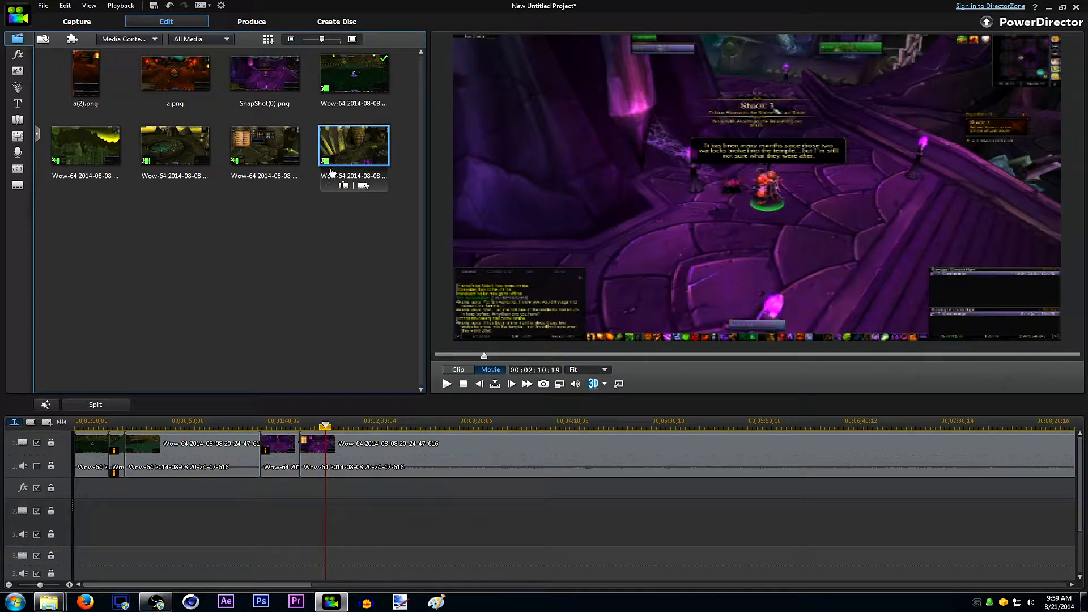
left_click_drag(353, 152, 329, 513)
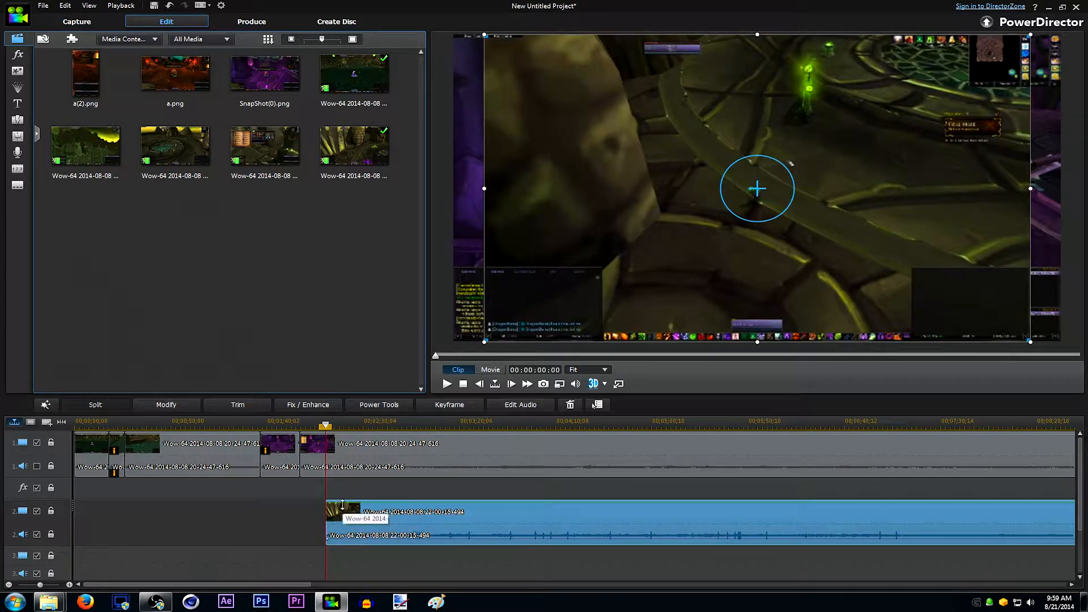
Step: Set the track 2 recording's aspect ratio to neither 4:3 nor 16:9, stretched to 16:9
right_click(391, 517)
mouse_move(440, 464)
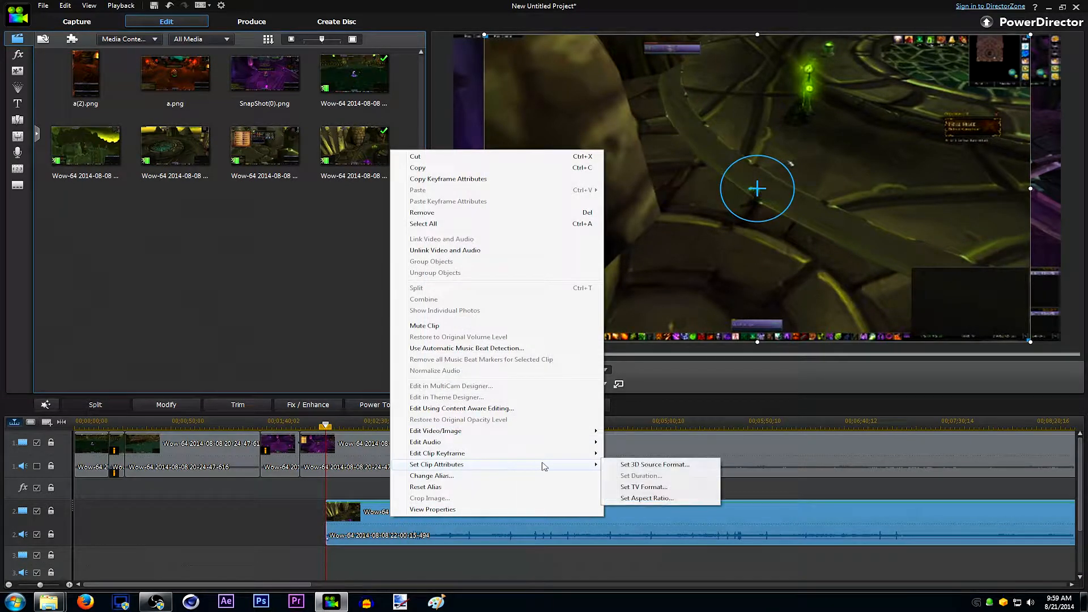
left_click(672, 483)
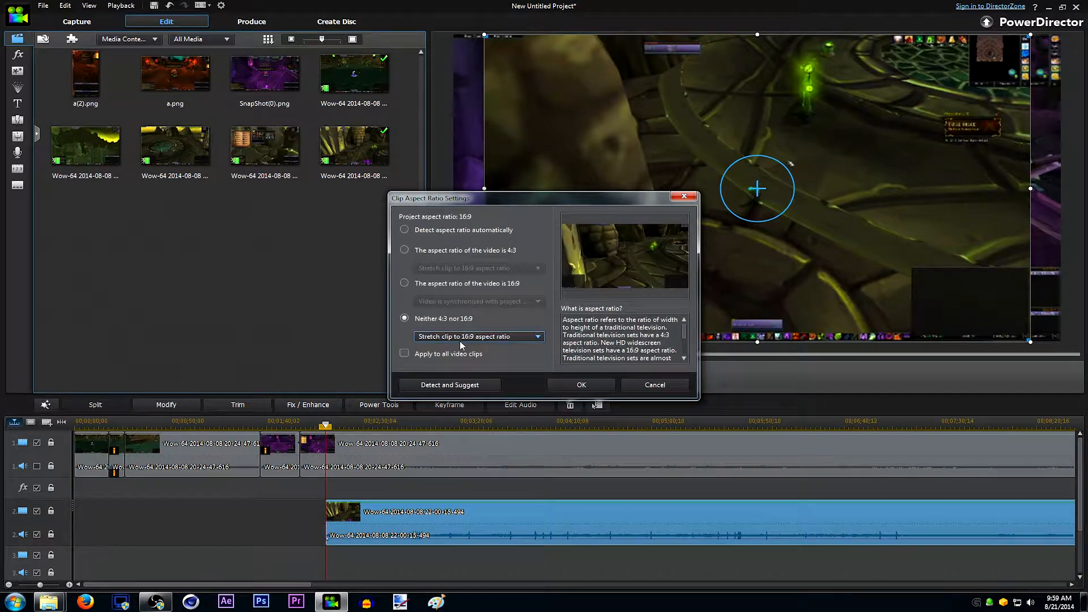
left_click(582, 386)
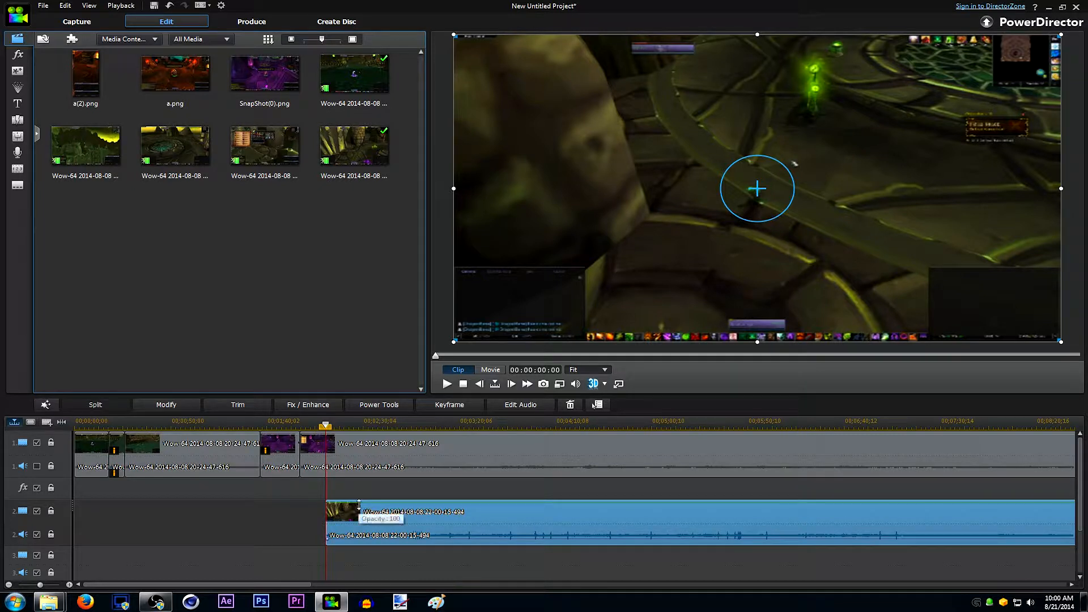
Step: Open the track 2 recording in PiP Designer and try the diamond, heart, stamp and starburst masks
double_click(363, 512)
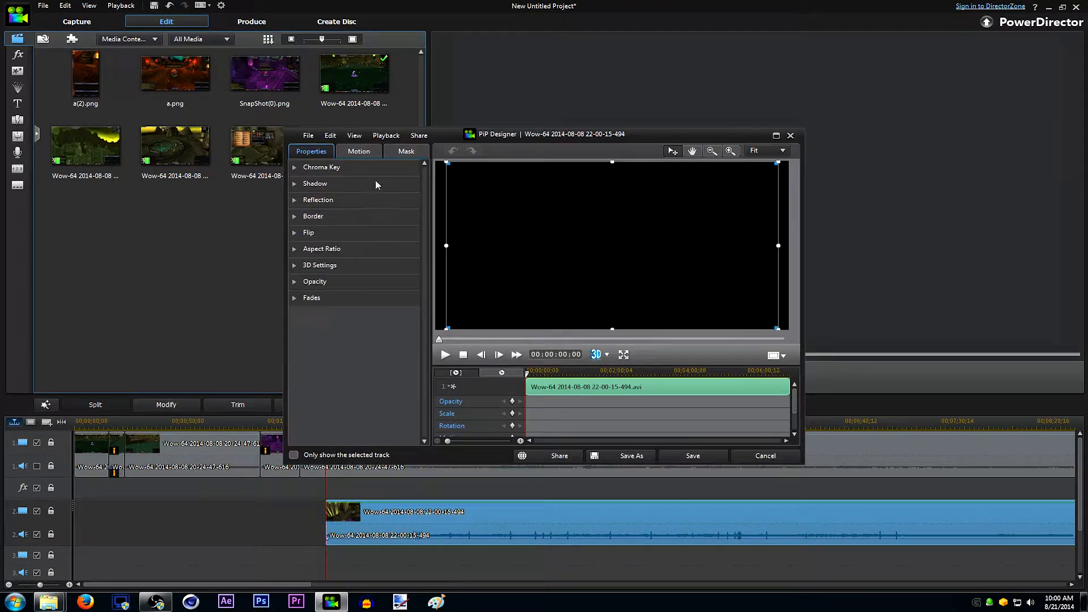
left_click(406, 154)
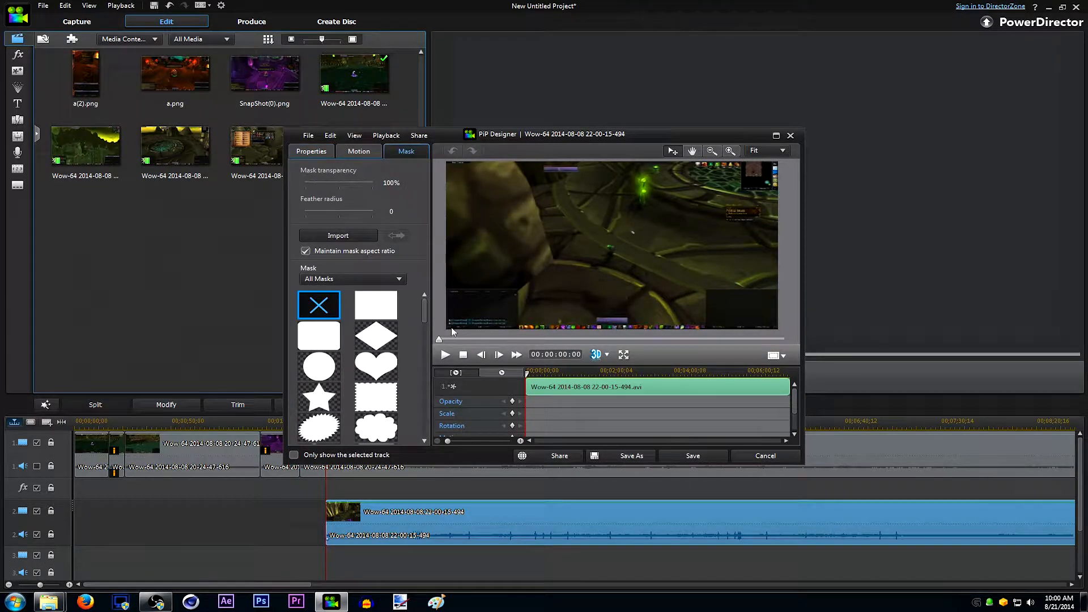
left_click(367, 339)
left_click(363, 371)
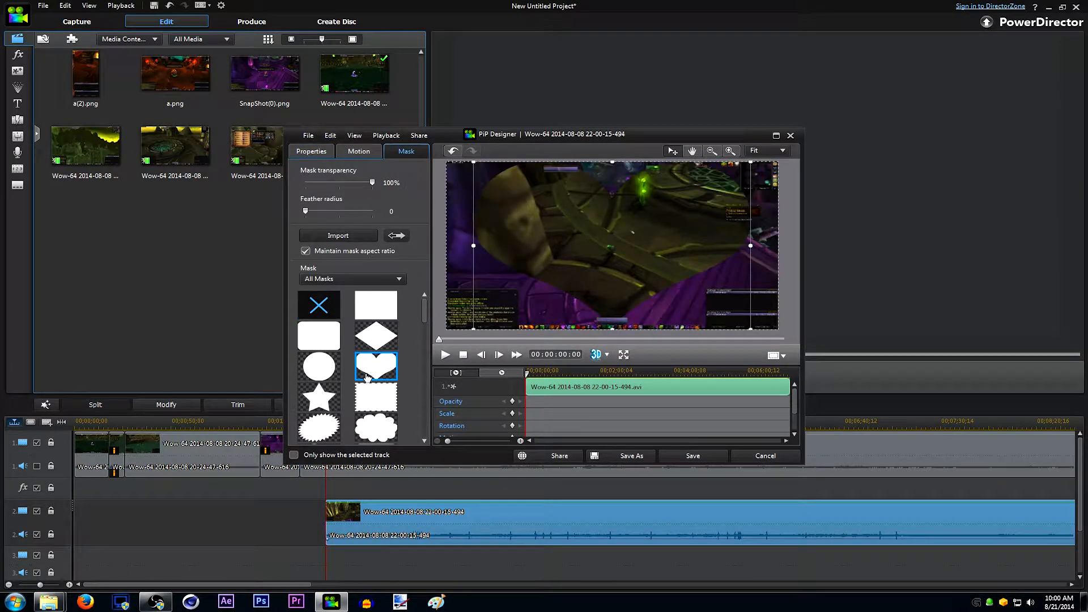
left_click(366, 400)
left_click(304, 430)
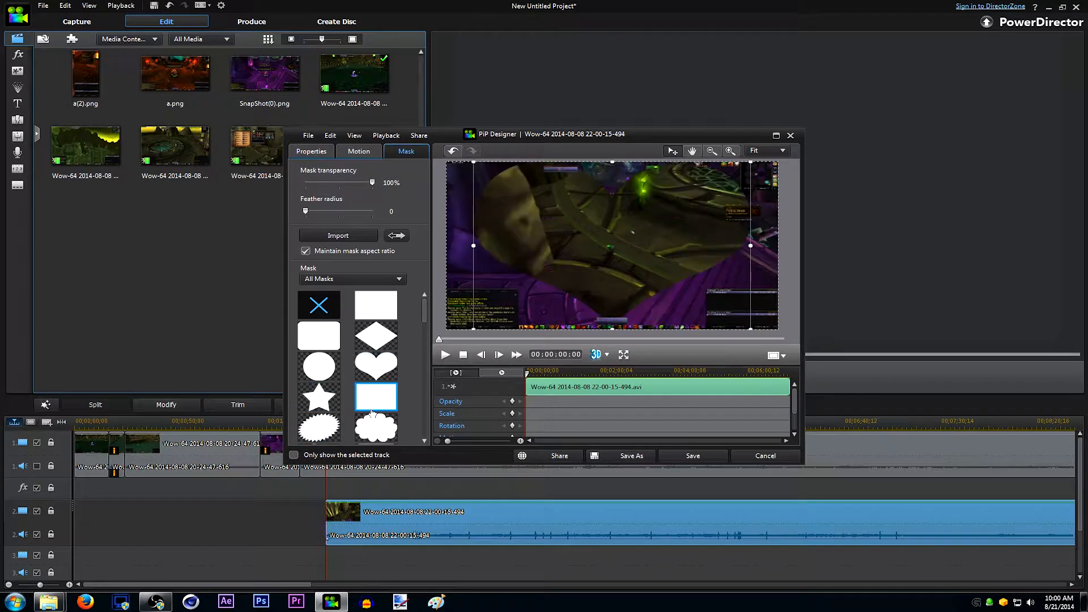
Step: Try the left-half mask without its aspect ratio maintained, extended to the frame's left edge, and the right-half mask
left_click_drag(424, 311, 434, 403)
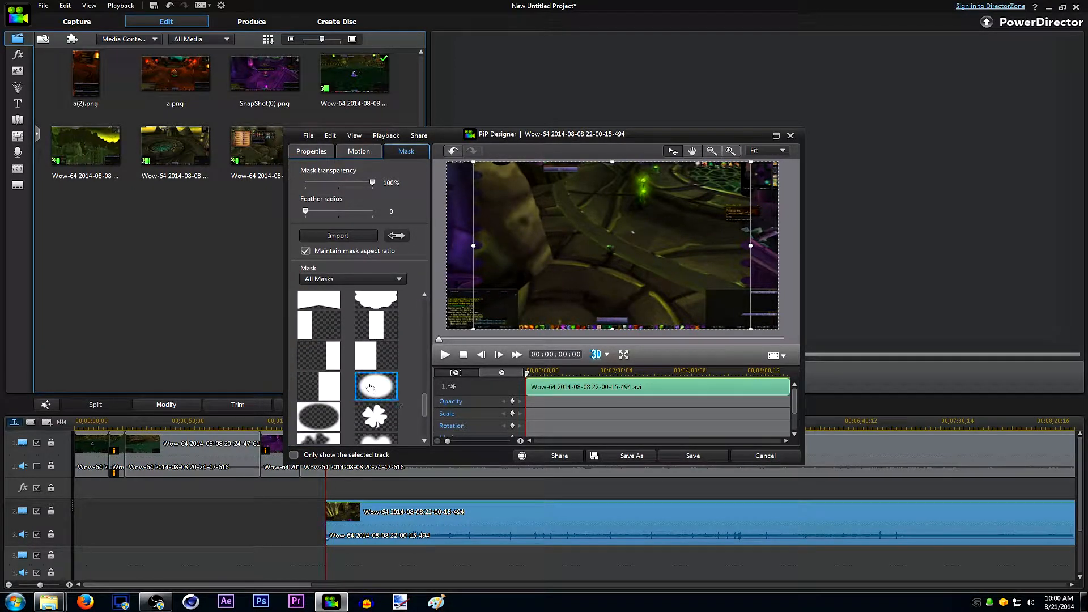
left_click(363, 368)
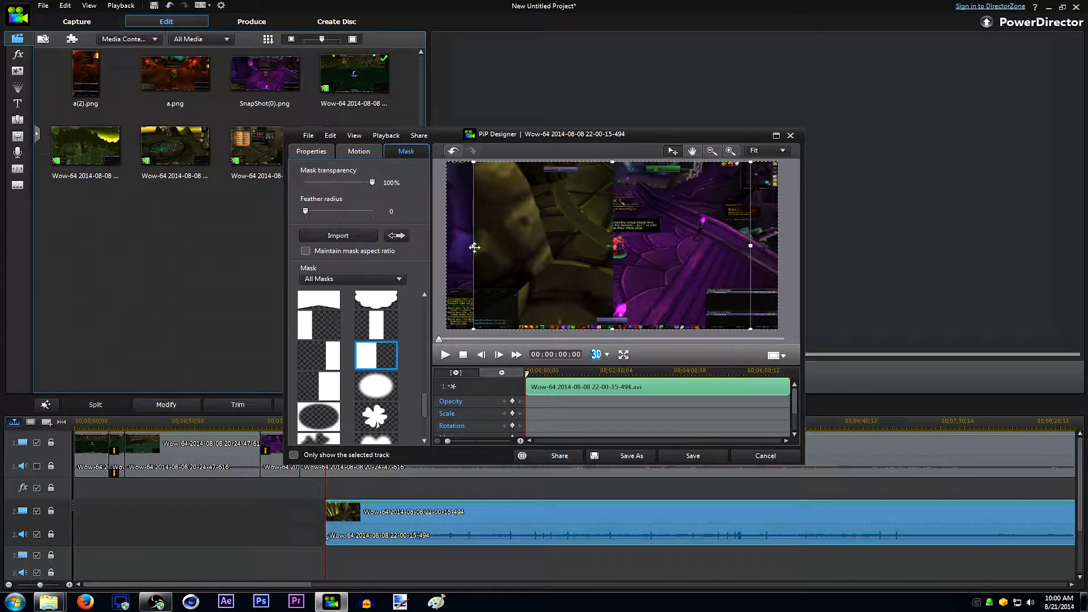
left_click_drag(475, 247, 436, 250)
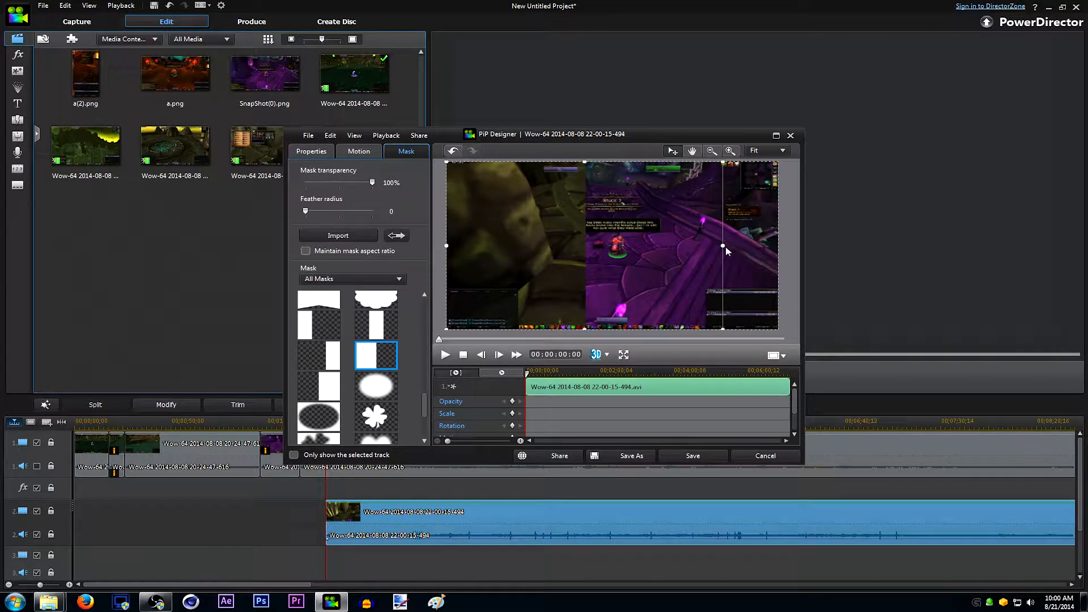
left_click_drag(595, 255, 624, 263)
left_click(319, 385)
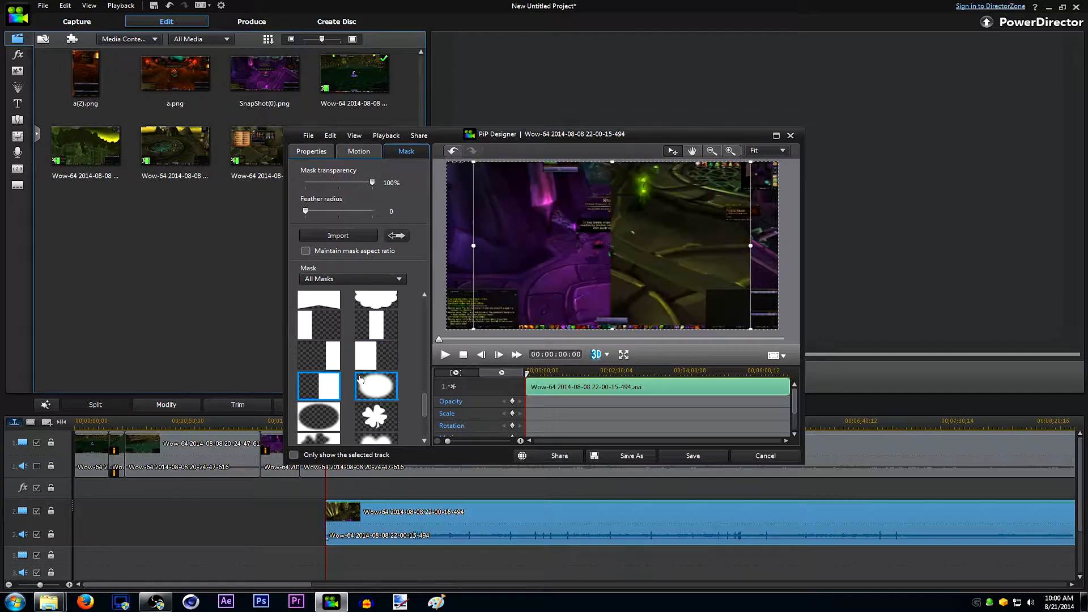
Step: Apply the left-half mask to the recording, stretch it across the full frame width, and save the PiP object
left_click(384, 366)
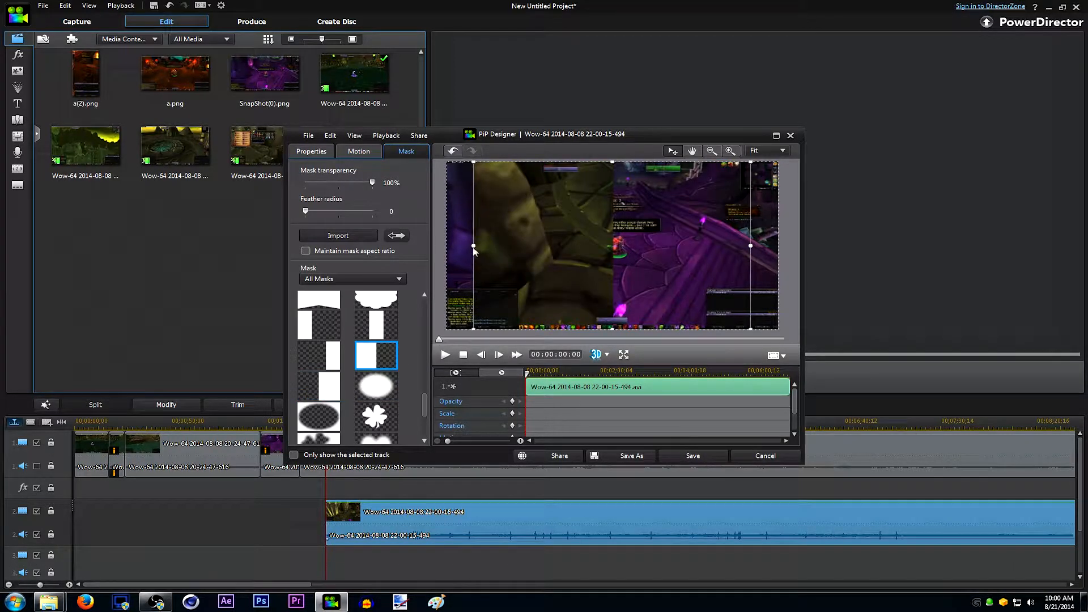
left_click_drag(469, 246, 447, 246)
left_click_drag(752, 245, 838, 242)
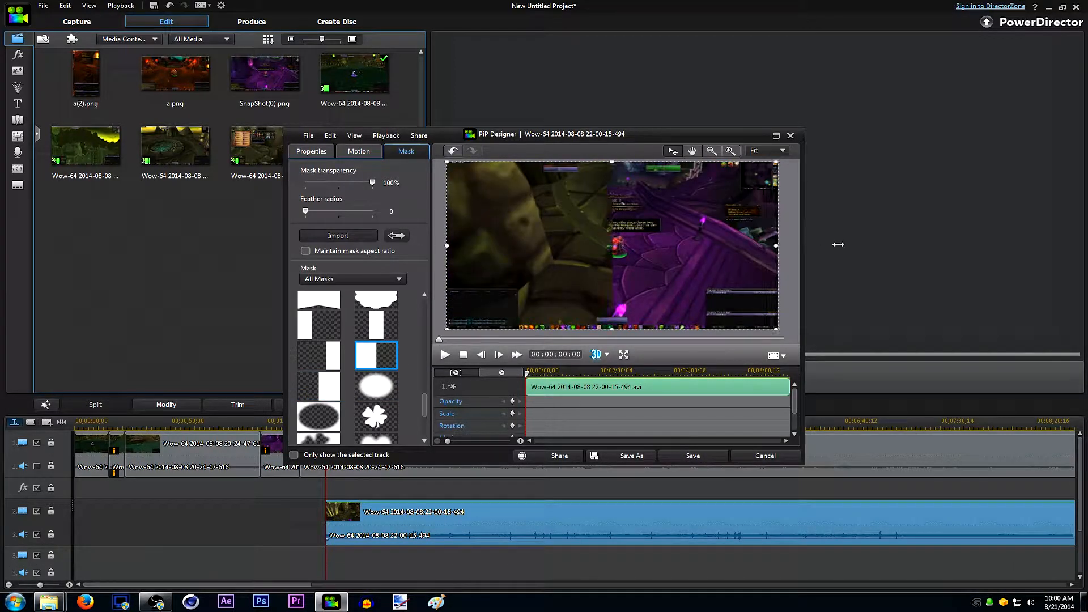
left_click(693, 456)
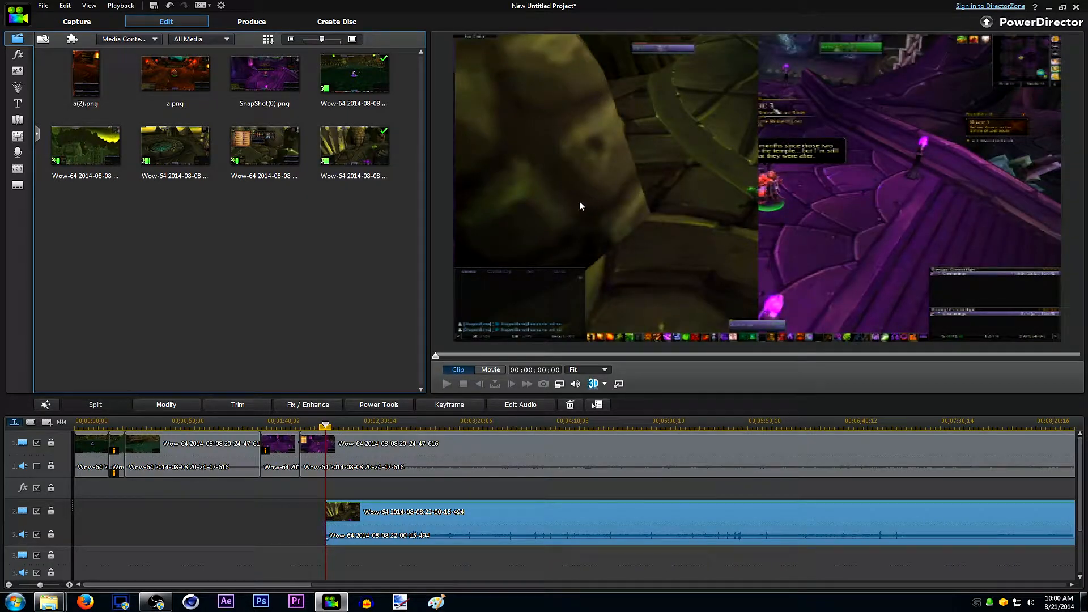
Step: Play the split-screen result, disable audio track 2, and delete the masked recording from video track 2
left_click(462, 496)
left_click(448, 384)
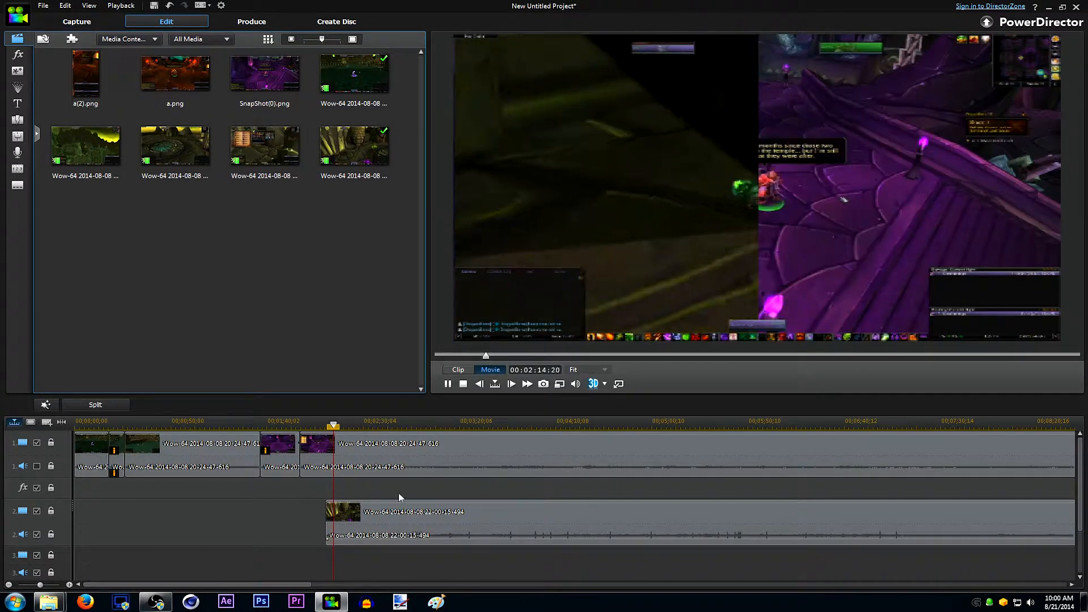
left_click(37, 534)
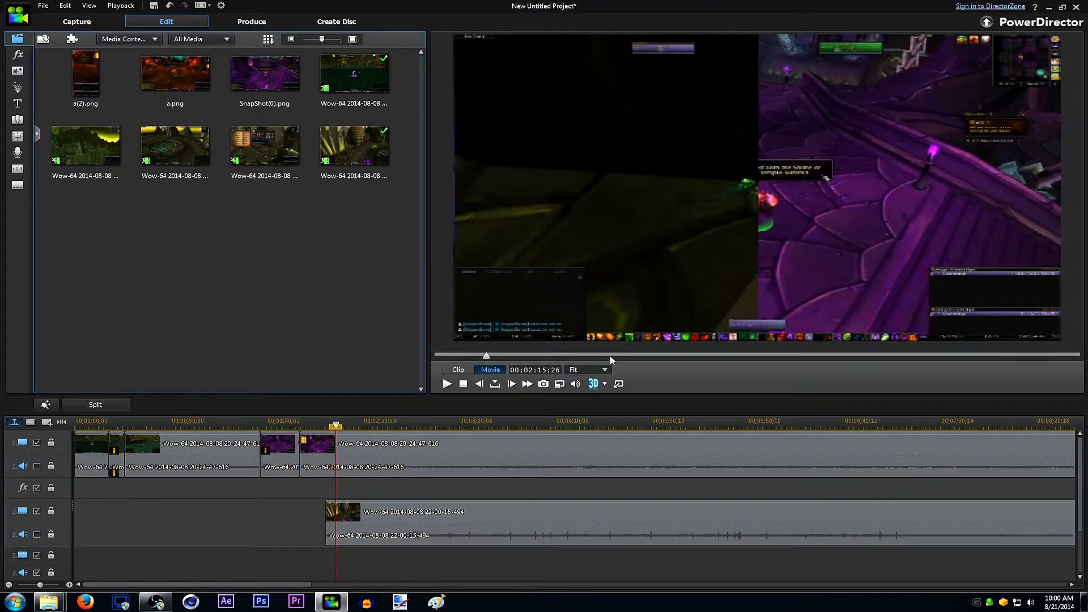
left_click(442, 384)
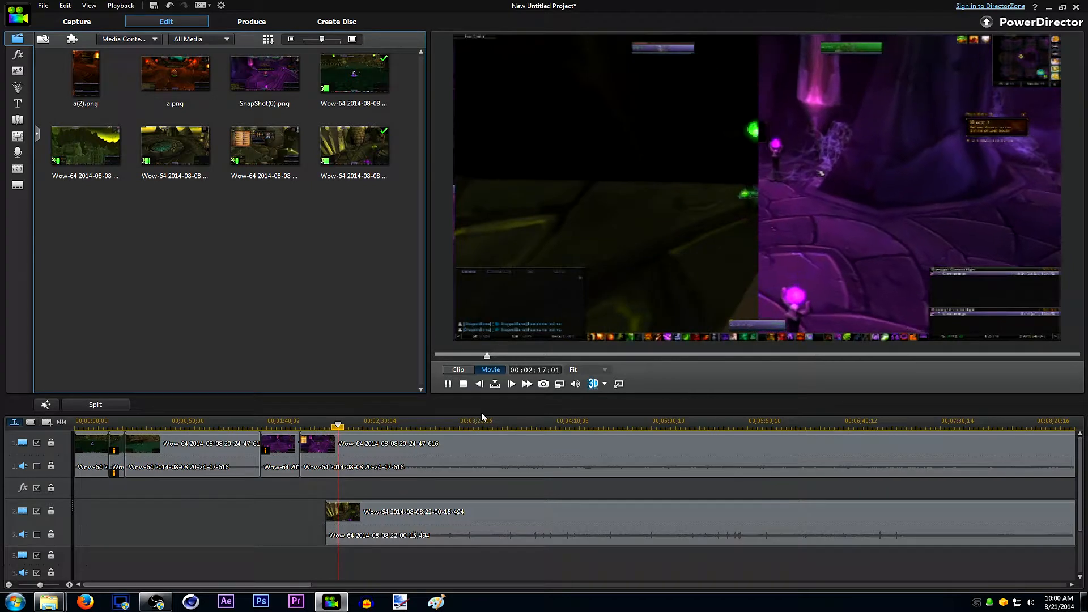
left_click(447, 384)
left_click(392, 512)
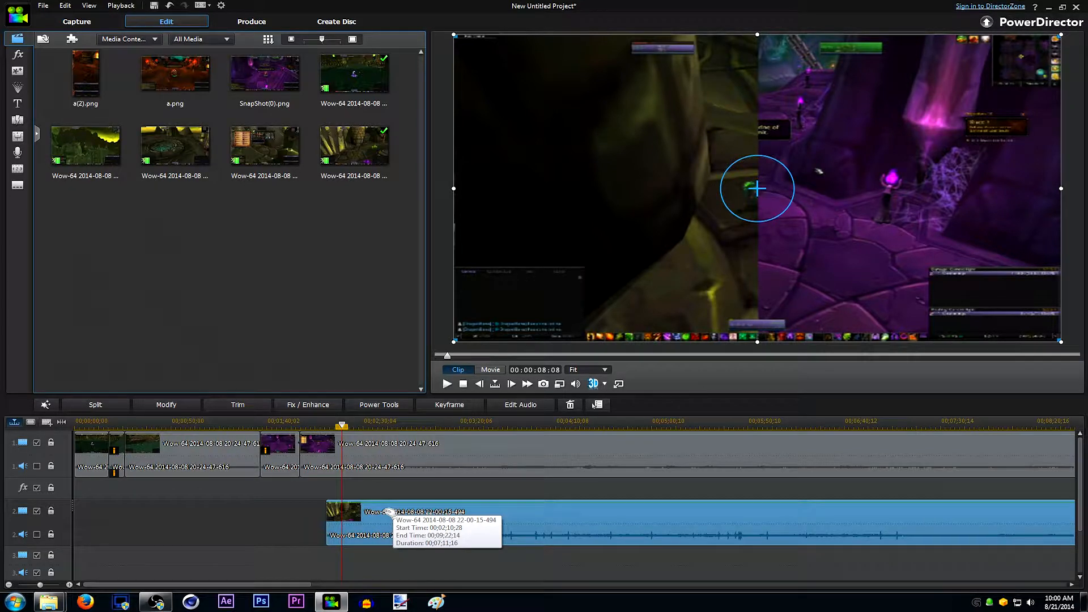
key("Delete")
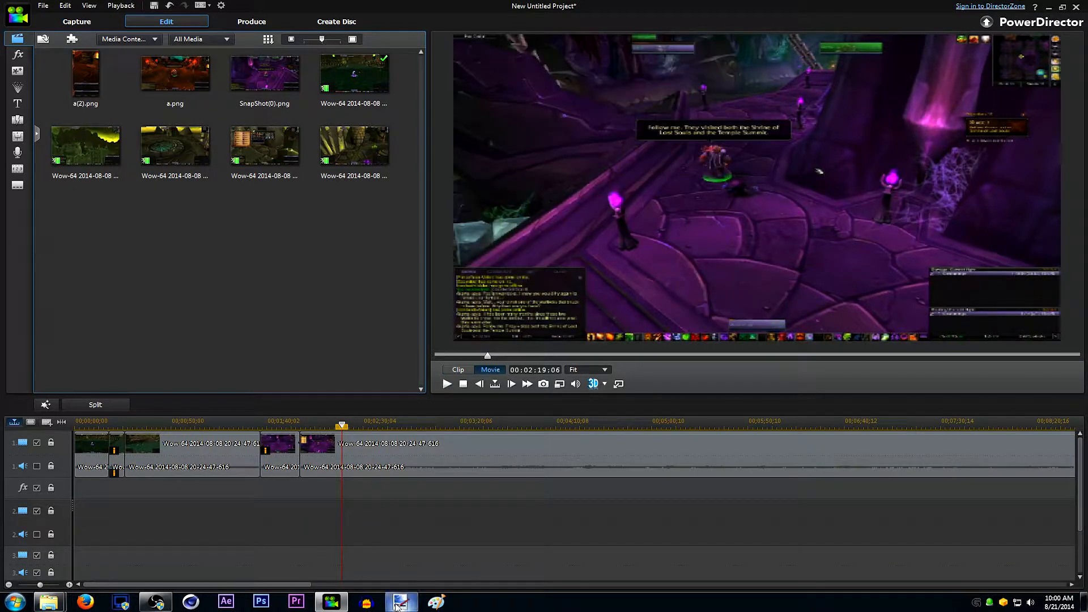
Step: Switch to Paint.NET and resize the blank image to 1920 by 1080 pixels
left_click(397, 604)
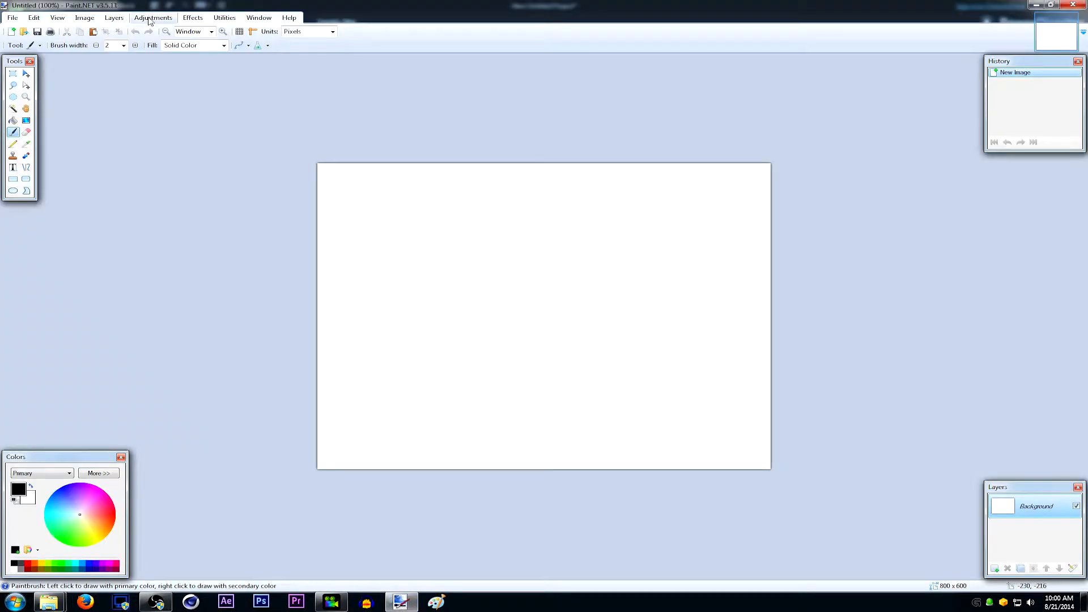
left_click(150, 20)
left_click(85, 24)
left_click(86, 24)
left_click(93, 40)
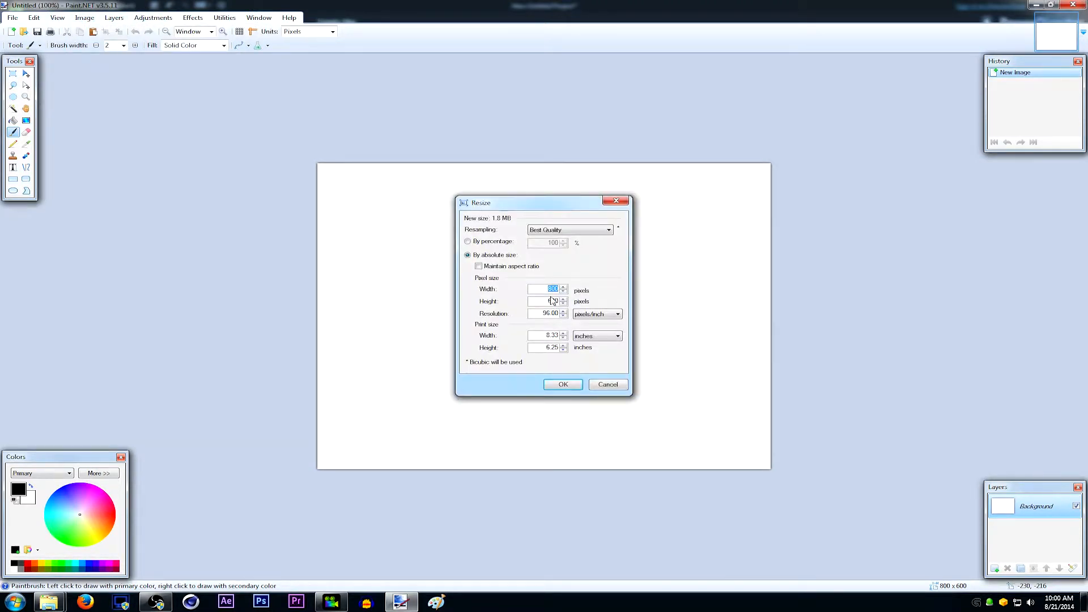
type("1920")
key("Tab")
type("1080")
left_click(563, 384)
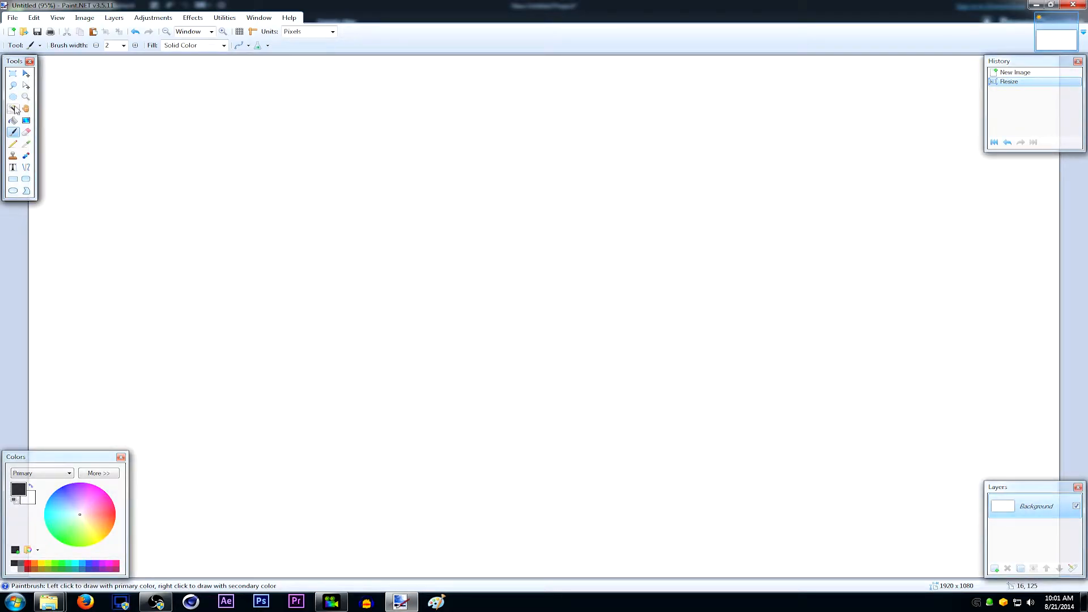
Step: Select the white background with the Magic Wand and erase it to make the canvas transparent
left_click(16, 108)
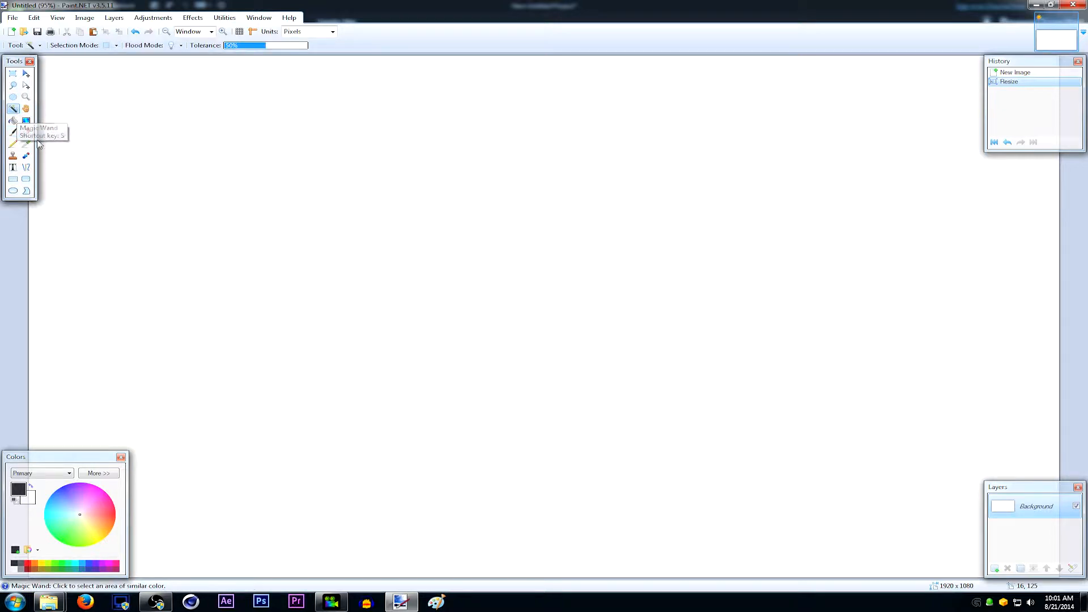
left_click(445, 430)
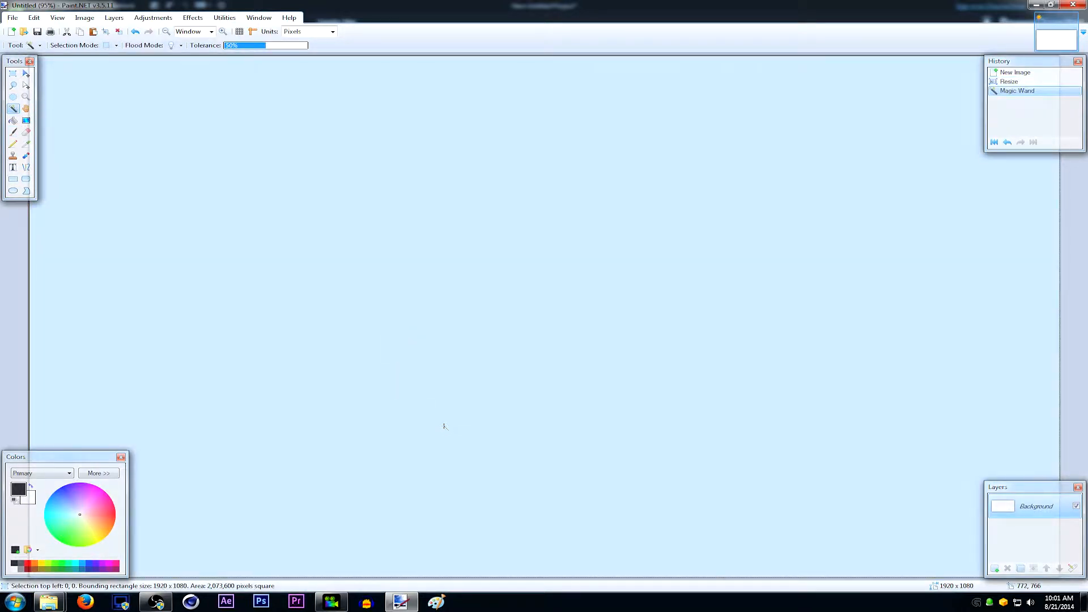
key("Delete")
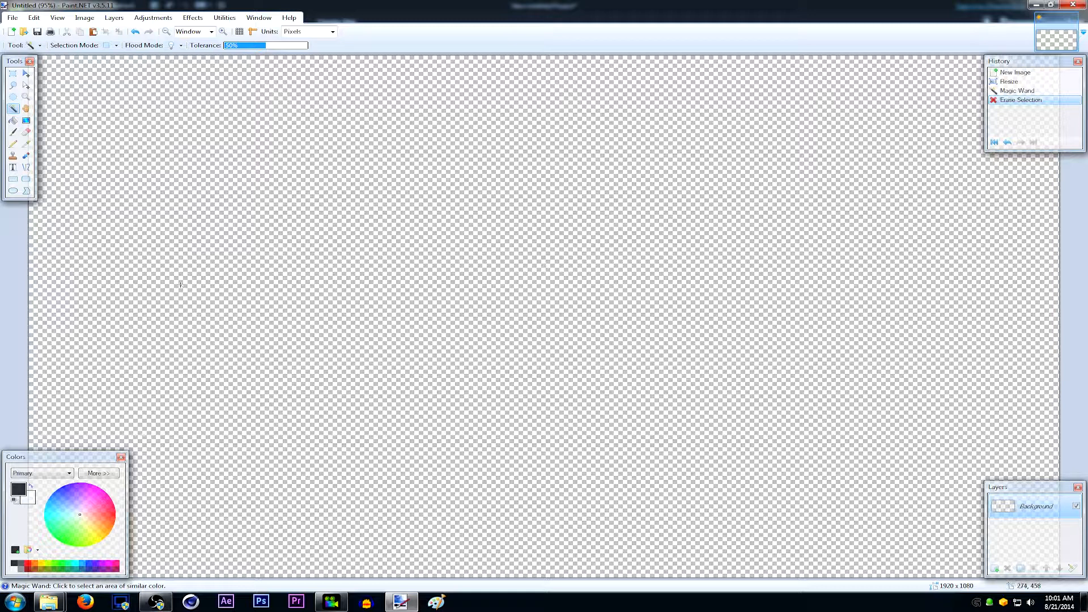
Step: Paint large white letters "EZ" with a 95-wide brush and add a wavy white stroke around the canvas edges
left_click(13, 134)
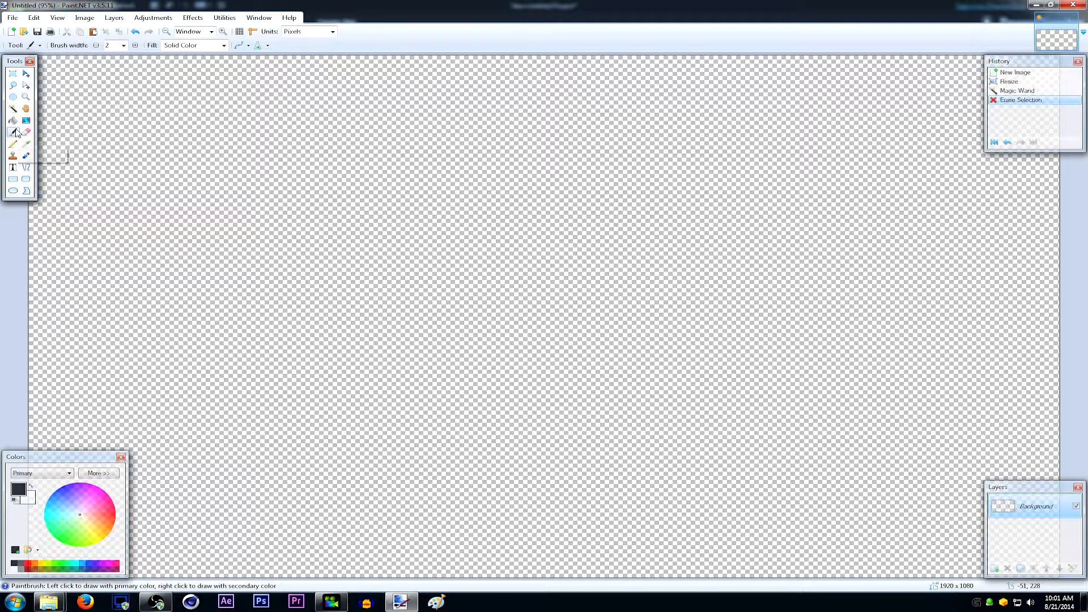
left_click(123, 45)
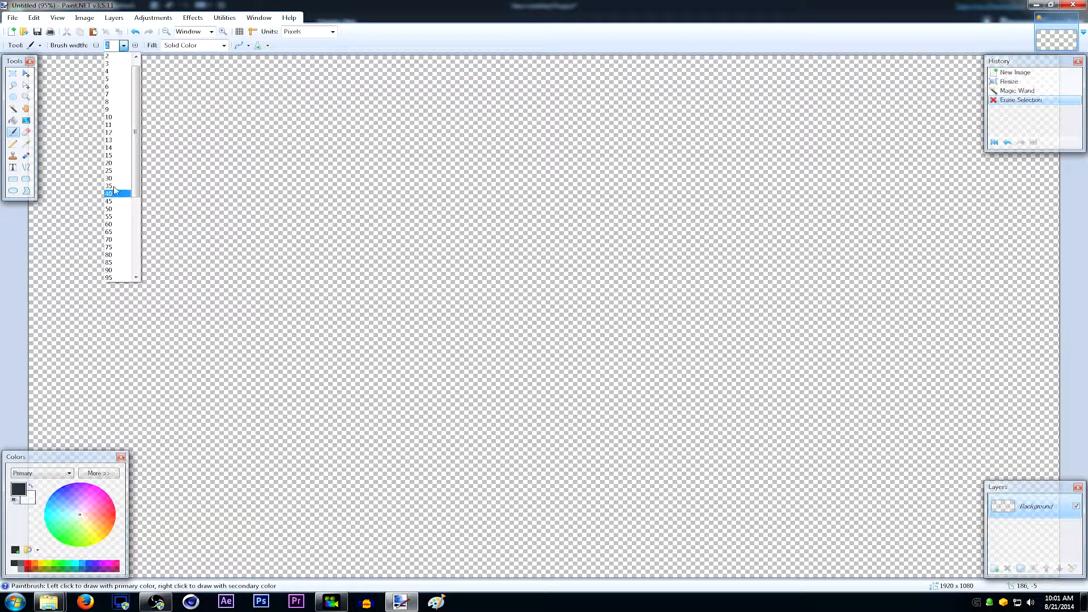
left_click(114, 270)
mouse_move(252, 158)
left_mouse_down()
mouse_move(326, 445)
mouse_move(425, 451)
left_mouse_up()
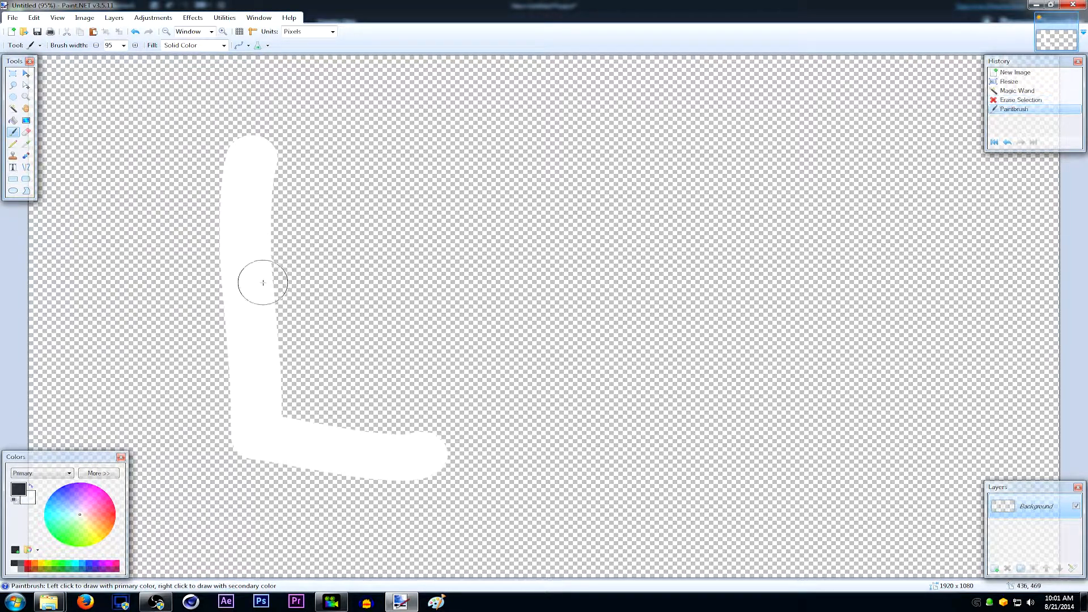
left_click_drag(260, 280, 425, 292)
left_click_drag(263, 174, 453, 156)
mouse_move(584, 152)
left_mouse_down()
mouse_move(763, 434)
mouse_move(884, 428)
left_mouse_up()
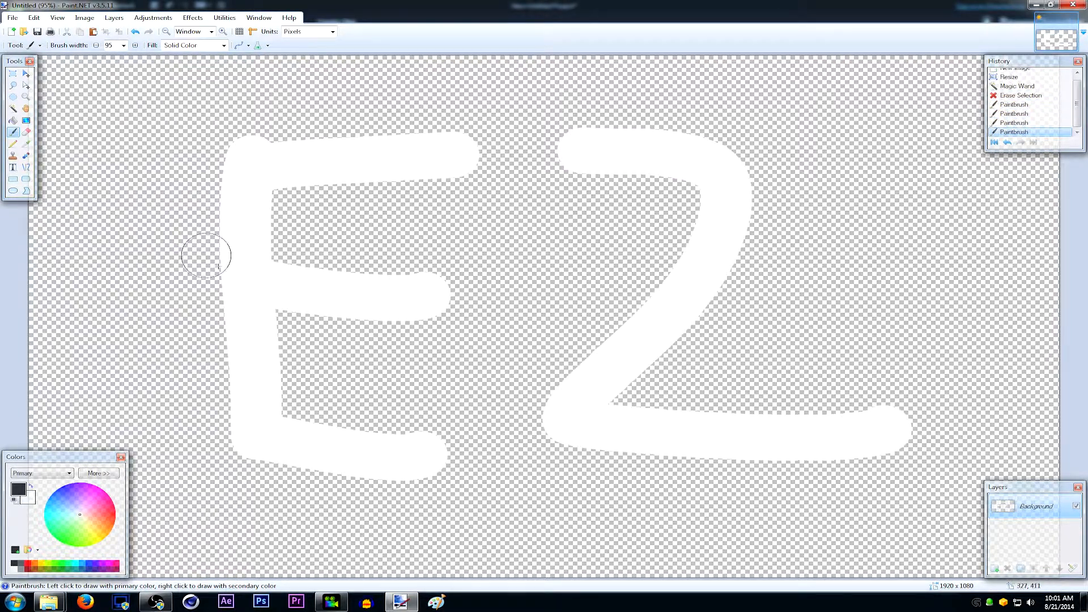
mouse_move(113, 149)
left_mouse_down()
mouse_move(91, 185)
mouse_move(152, 428)
mouse_move(312, 572)
mouse_move(693, 567)
mouse_move(887, 539)
mouse_move(987, 357)
mouse_move(934, 144)
mouse_move(793, 58)
mouse_move(51, 85)
left_mouse_up()
Step: Close the image and save it as a PNG named b on the Record (E:) drive
left_click(1057, 35)
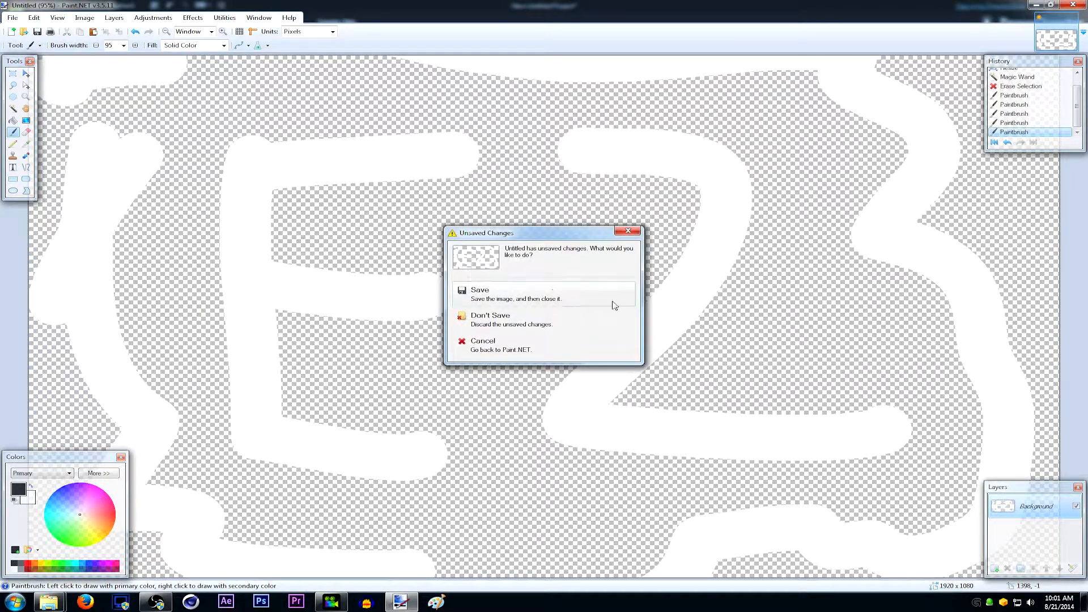
left_click(553, 291)
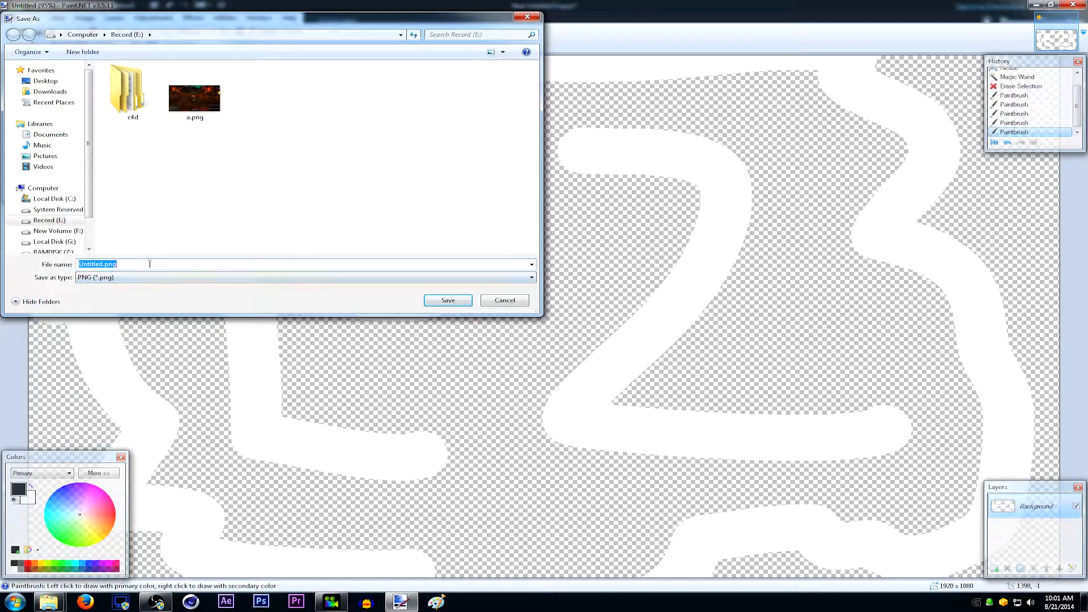
type("b")
left_click(455, 308)
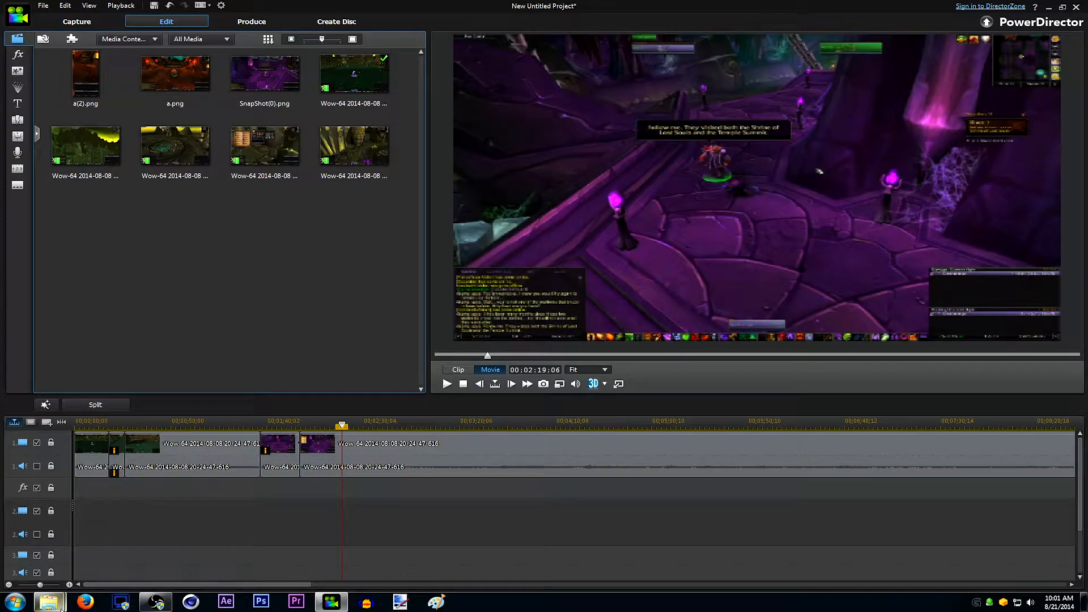
Step: In PowerDirector, import the painted EZ image as a mask for the last recording on video track 1 and save the PiP object
mouse_move(49, 602)
double_click(405, 456)
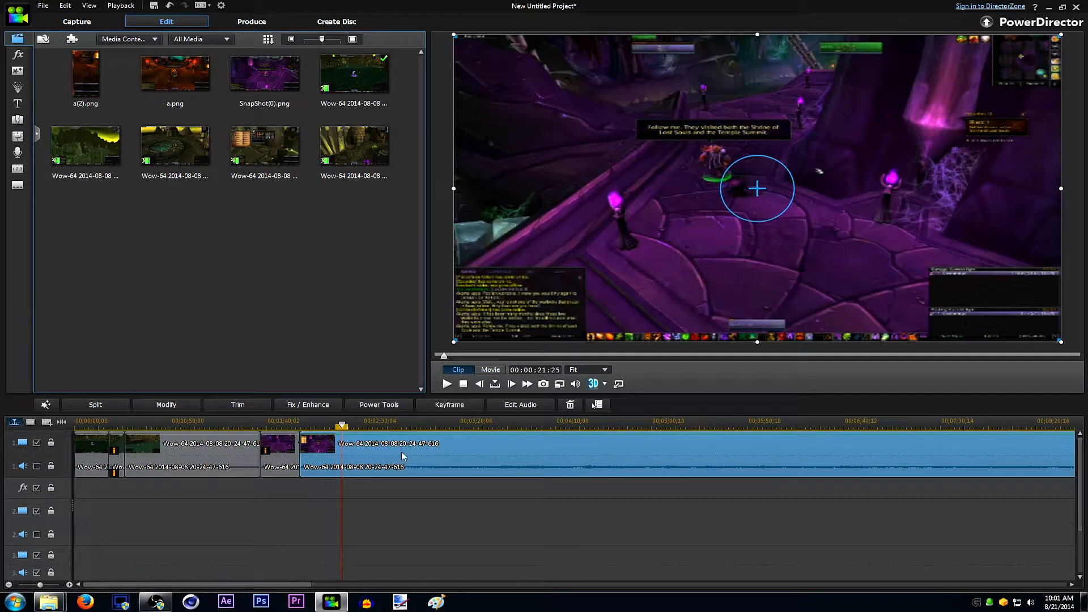
left_click(407, 154)
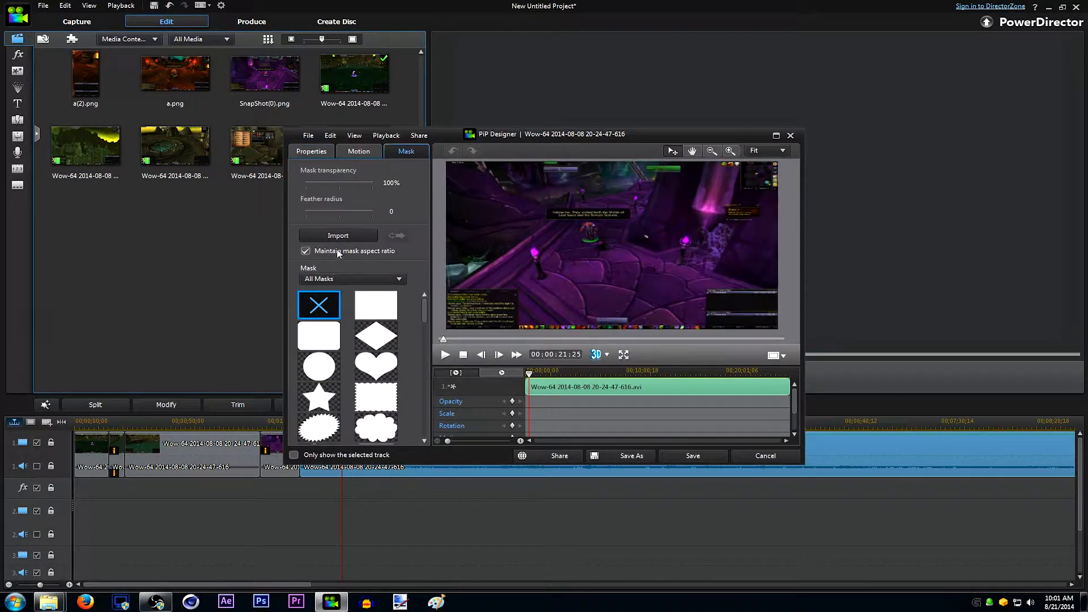
left_click(338, 236)
double_click(613, 253)
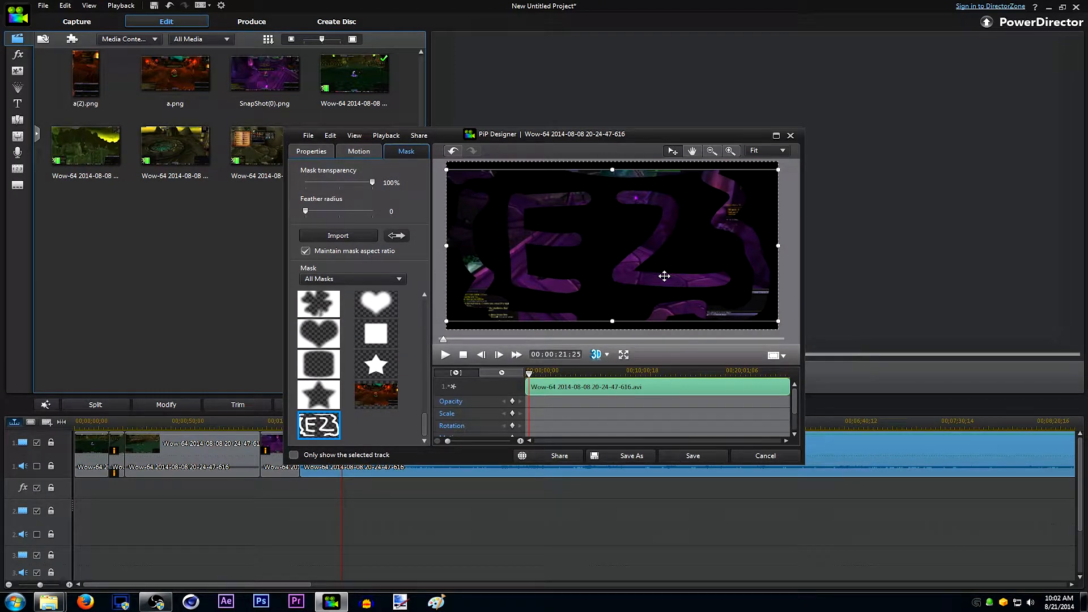
left_click(697, 457)
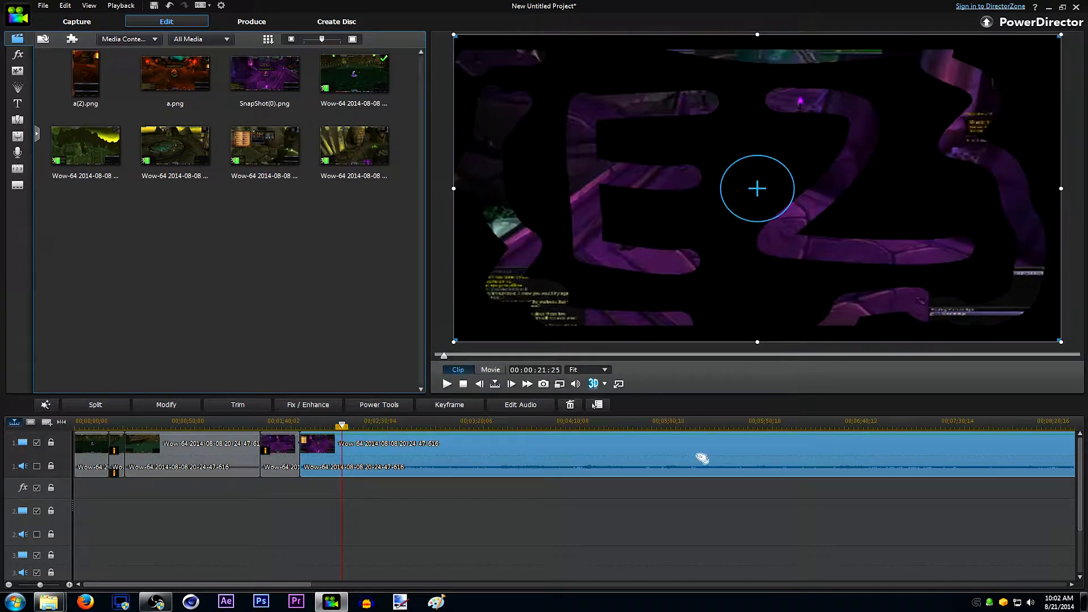
Step: Play the recording with the EZ mask in movie mode for a few seconds
left_click(434, 512)
left_click(447, 384)
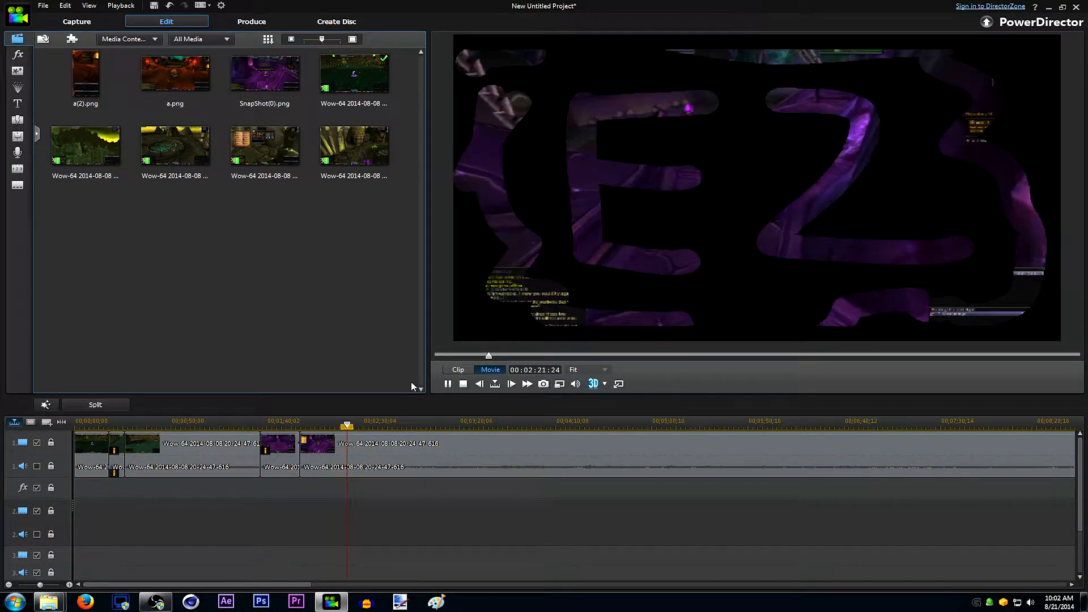
left_click(447, 384)
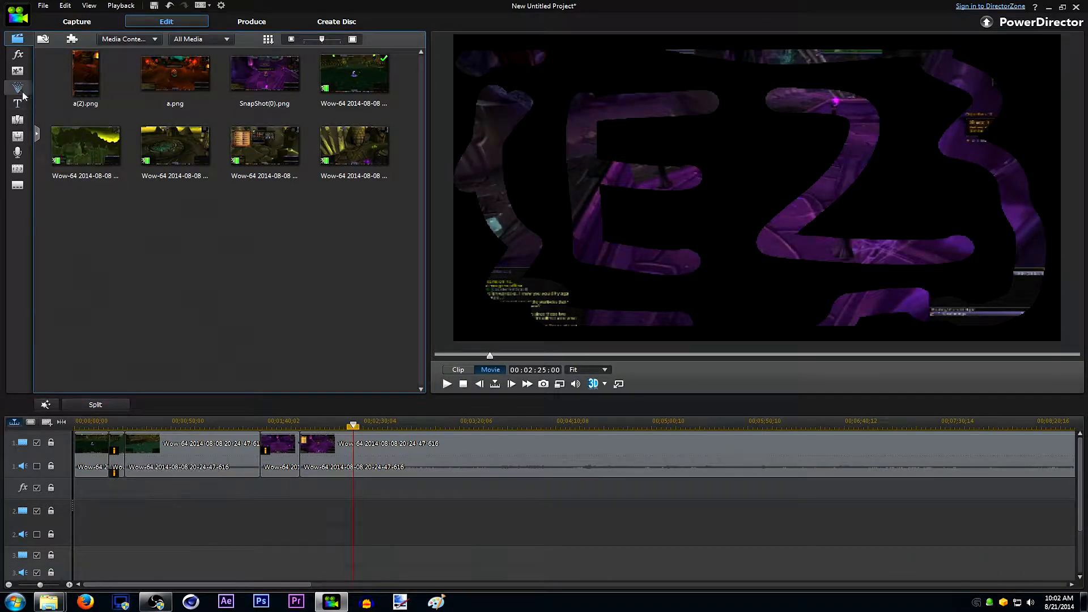
Step: Add a Fade transition between the last two clips on video track 1 and preview it
left_click(17, 120)
left_click_drag(190, 76, 356, 465)
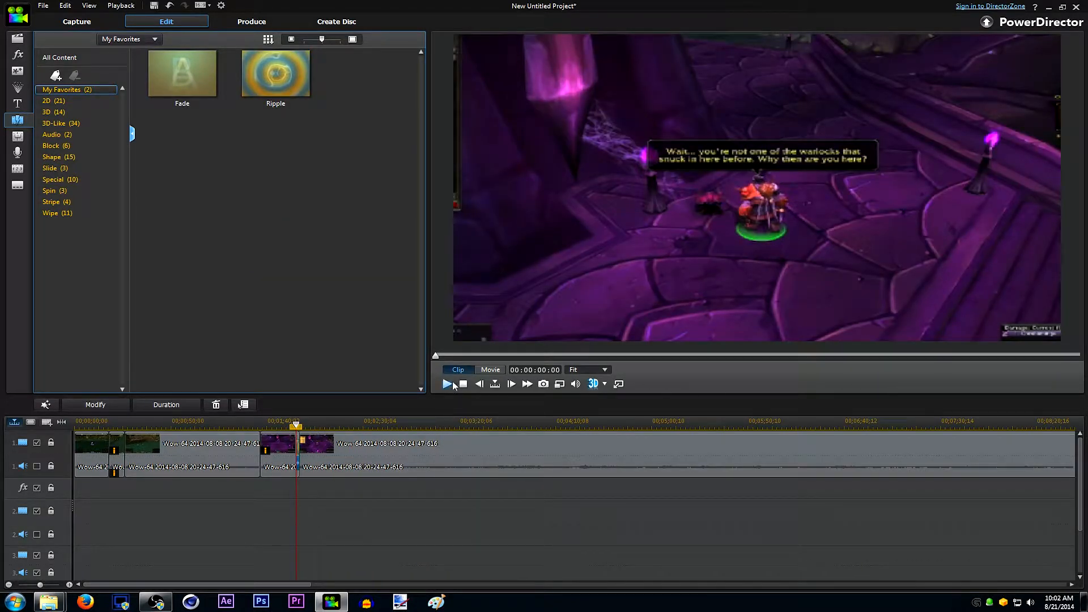
left_click(448, 384)
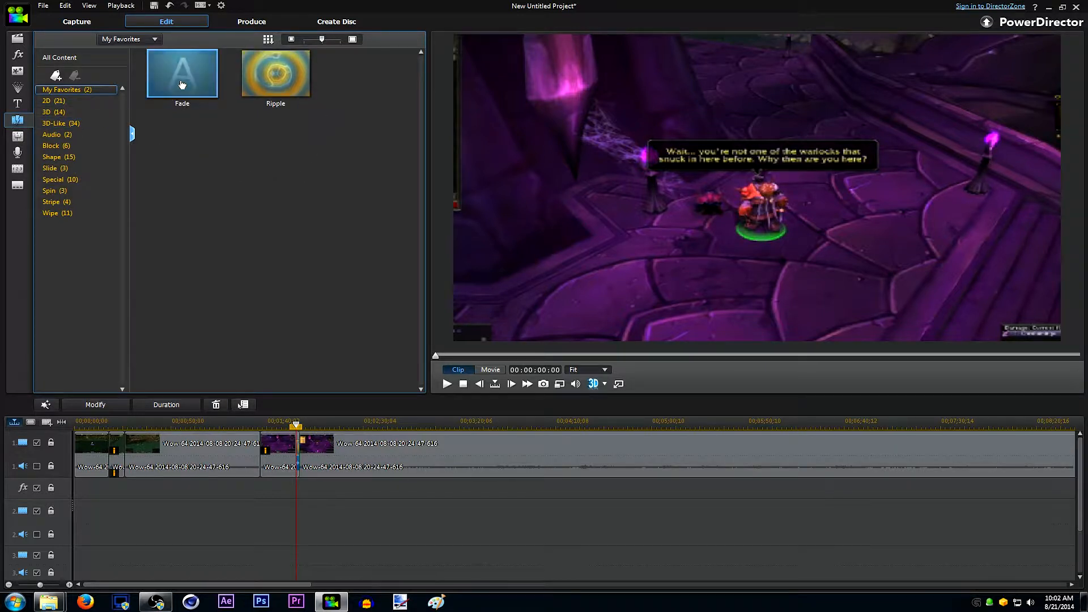
Step: Add a Fade transition at the start of the first clip and play the movie's opening
left_click_drag(182, 73, 83, 443)
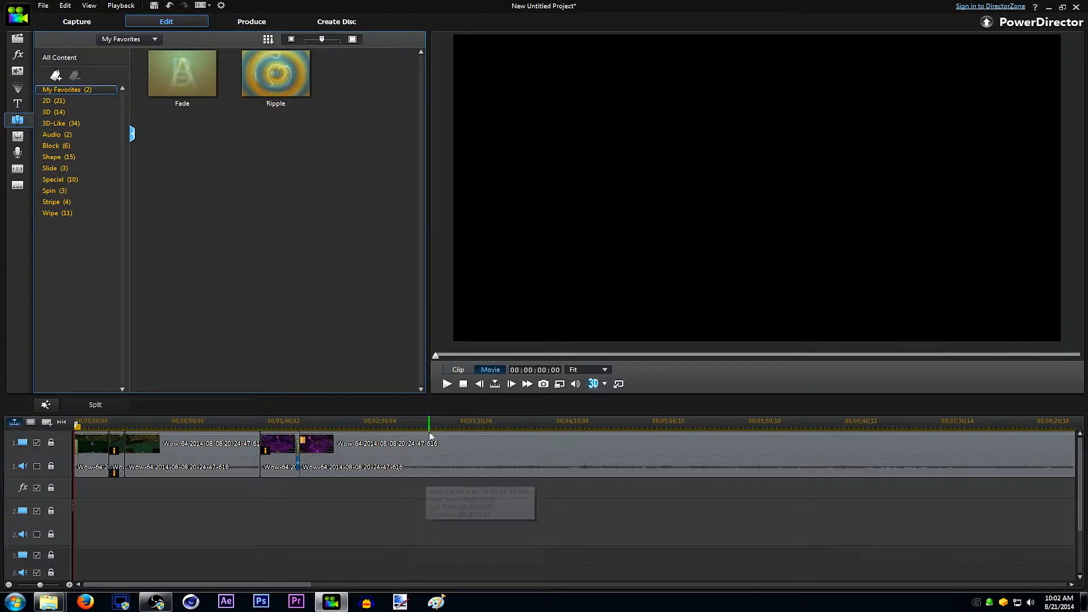
left_click(448, 384)
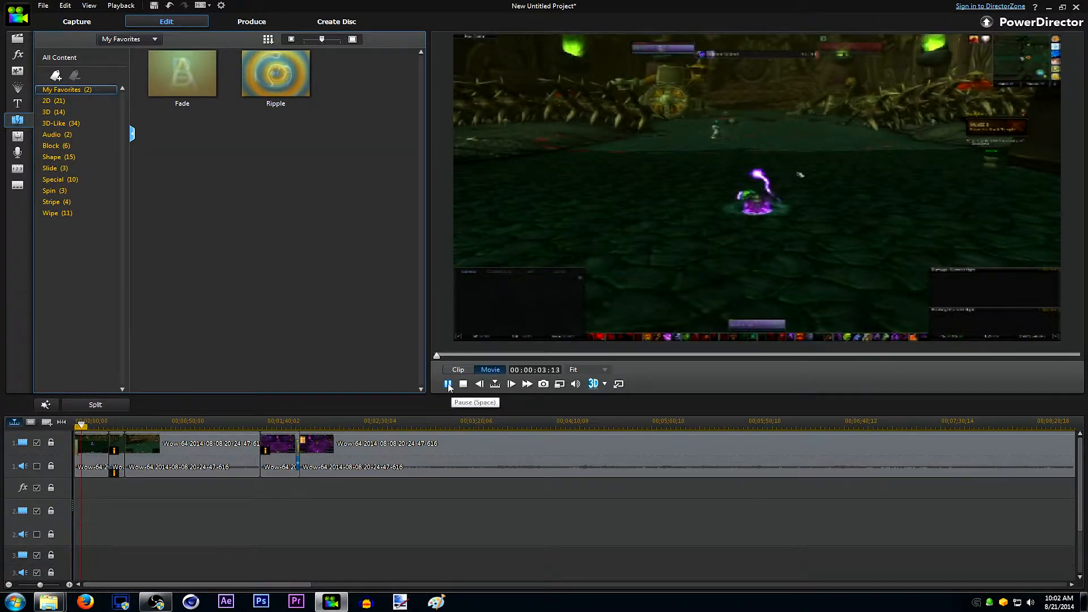
left_click(447, 385)
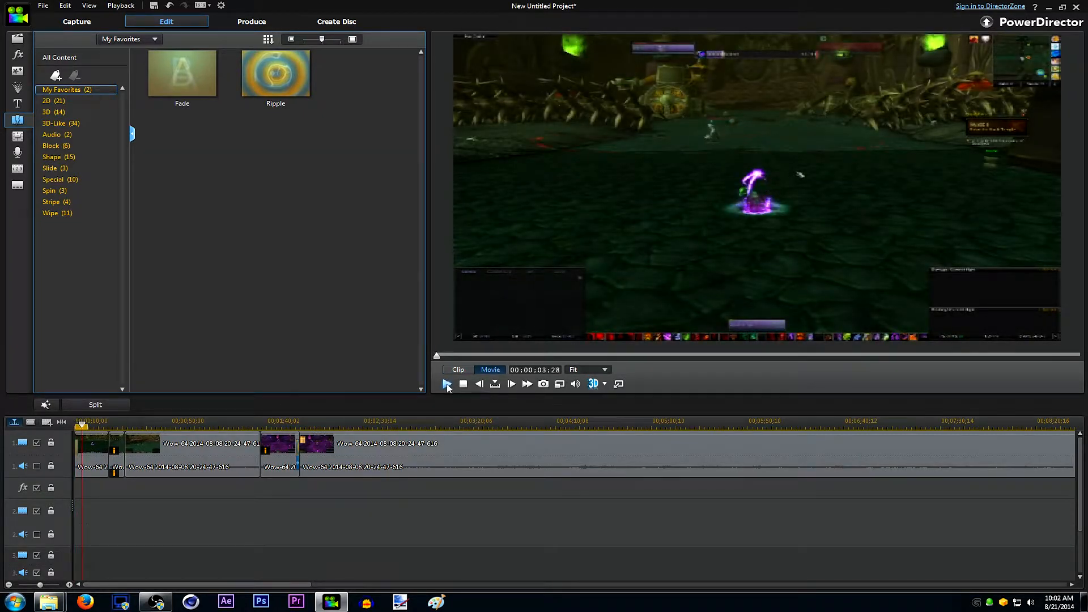
Step: Apply the fading transition to all videos as an overlap transition and scrub back to the movie's opening
left_click(18, 126)
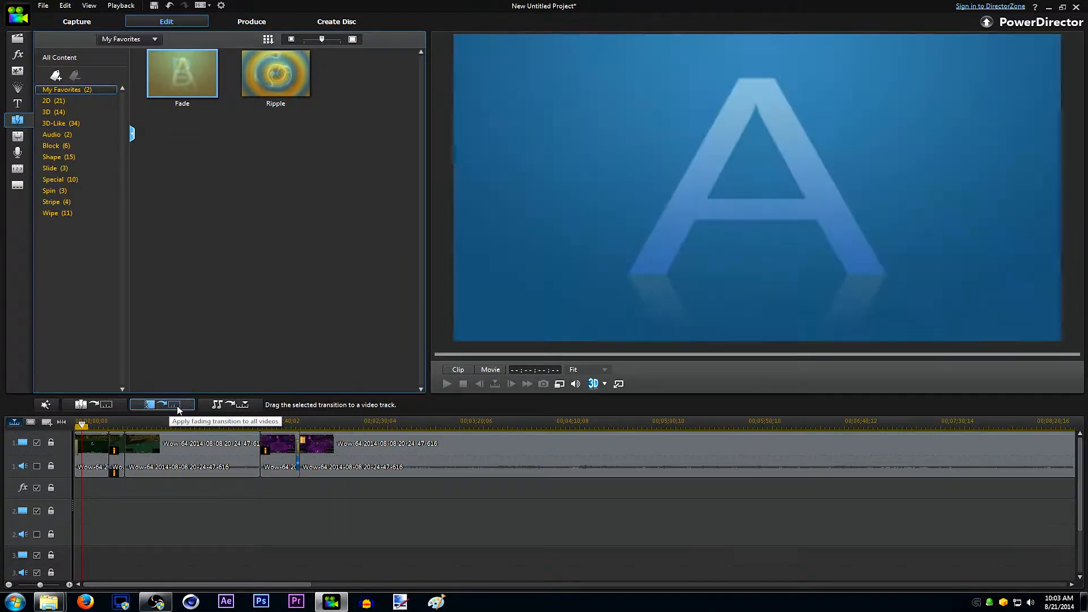
left_click(177, 410)
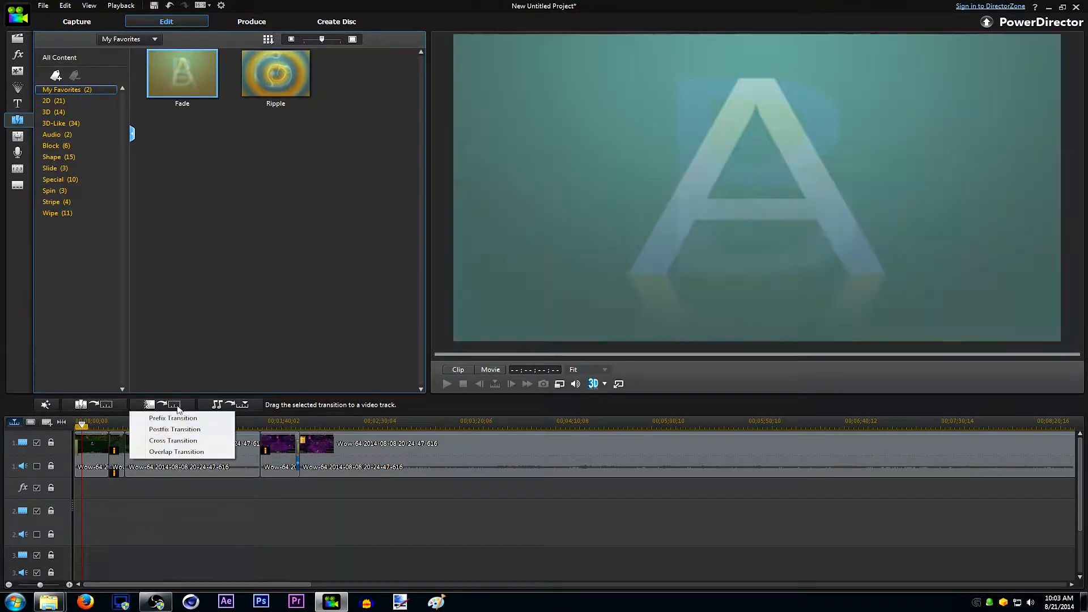
left_click(172, 452)
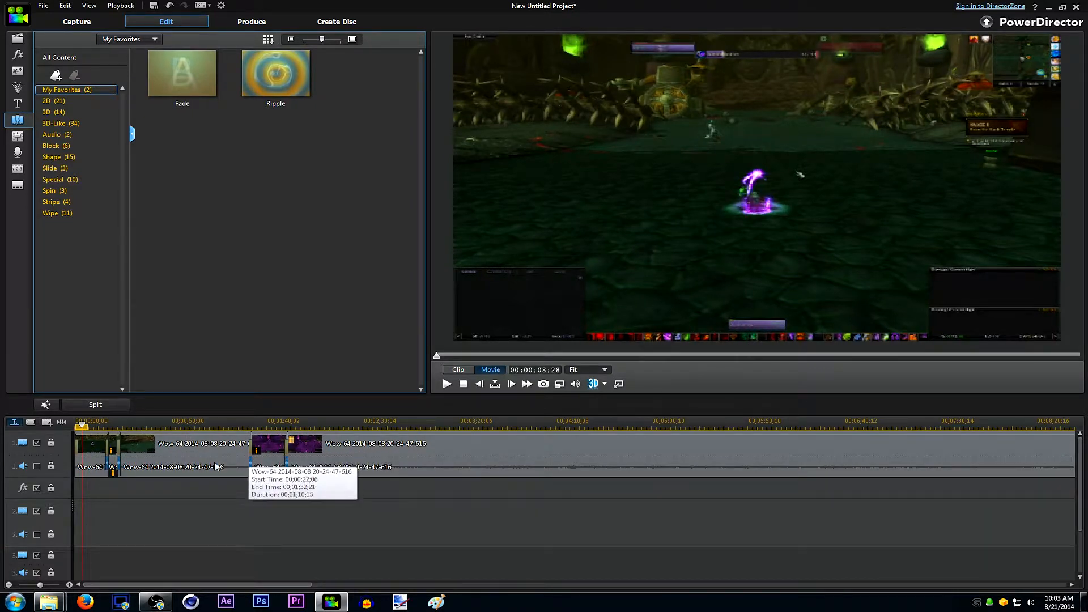
left_click(105, 426)
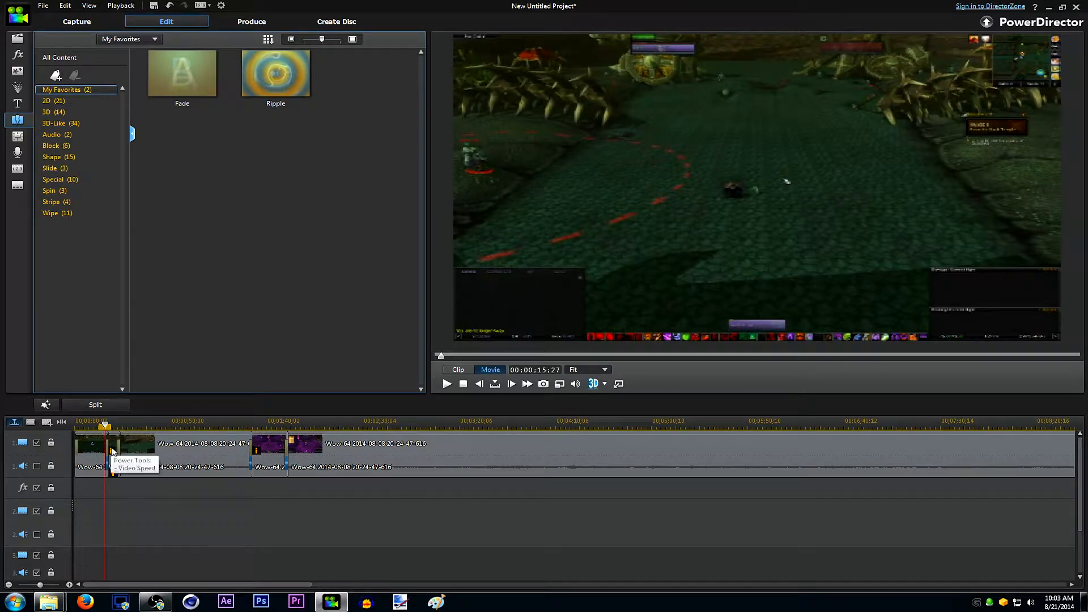
left_click_drag(105, 426, 59, 429)
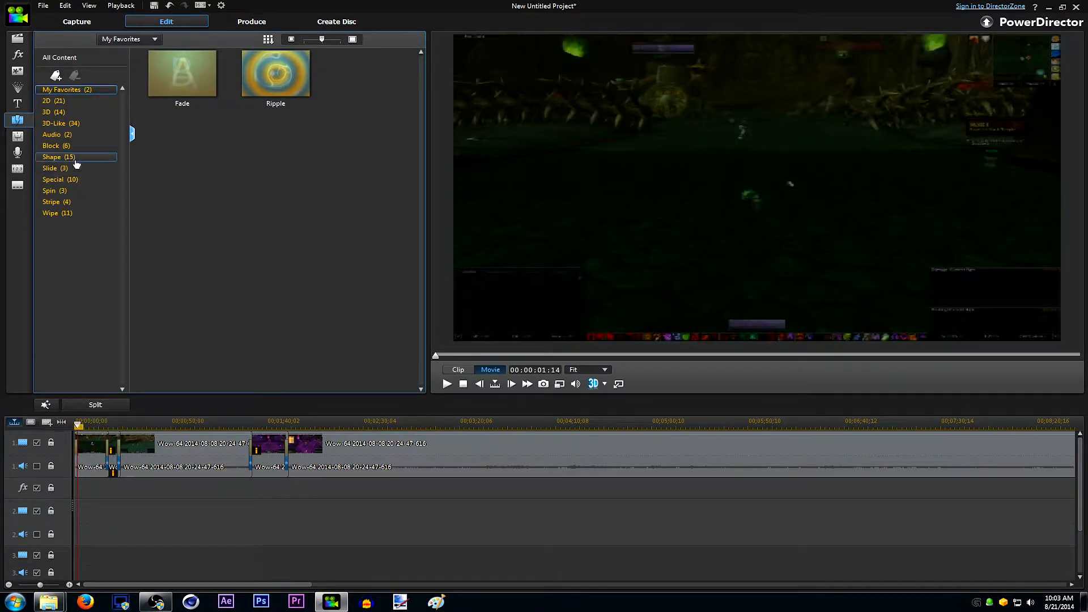
Step: Browse the 3D-Like, Block, Audio, 3D and 2D transition categories
left_click(68, 123)
left_click(66, 145)
left_click(66, 135)
left_click(63, 113)
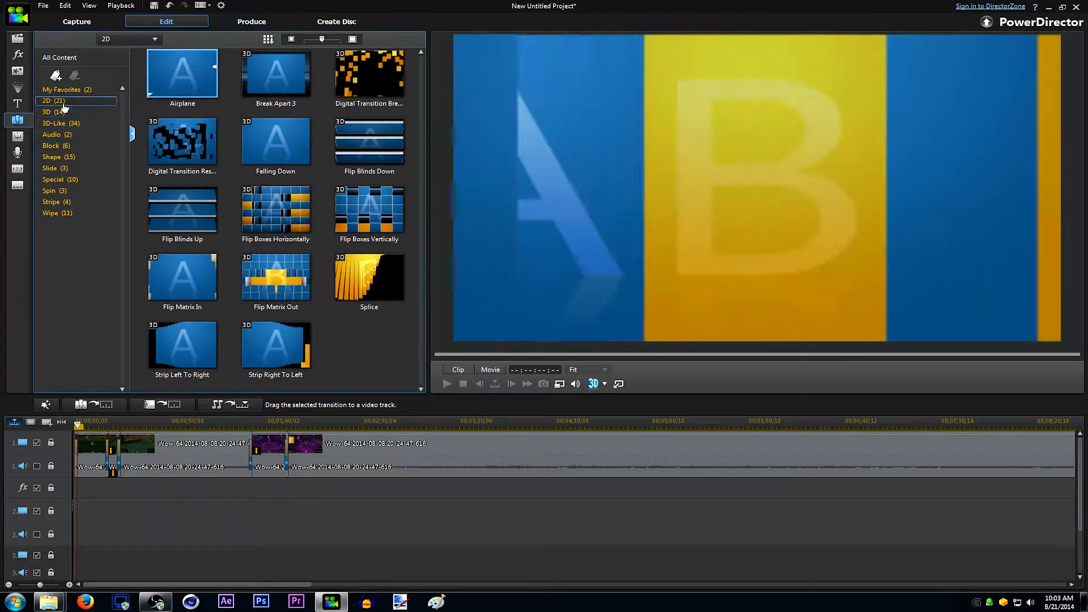
left_click(53, 100)
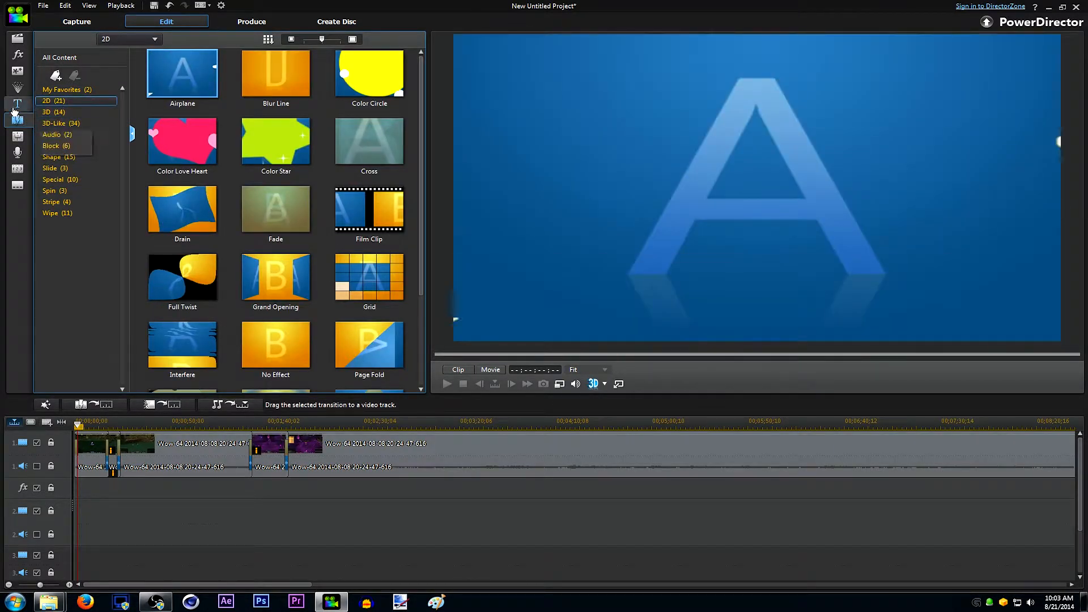
Step: Show the title effects, go to 00:01:58:23, and remove the EZ mask from the last recording, saving the PiP object
left_click(16, 108)
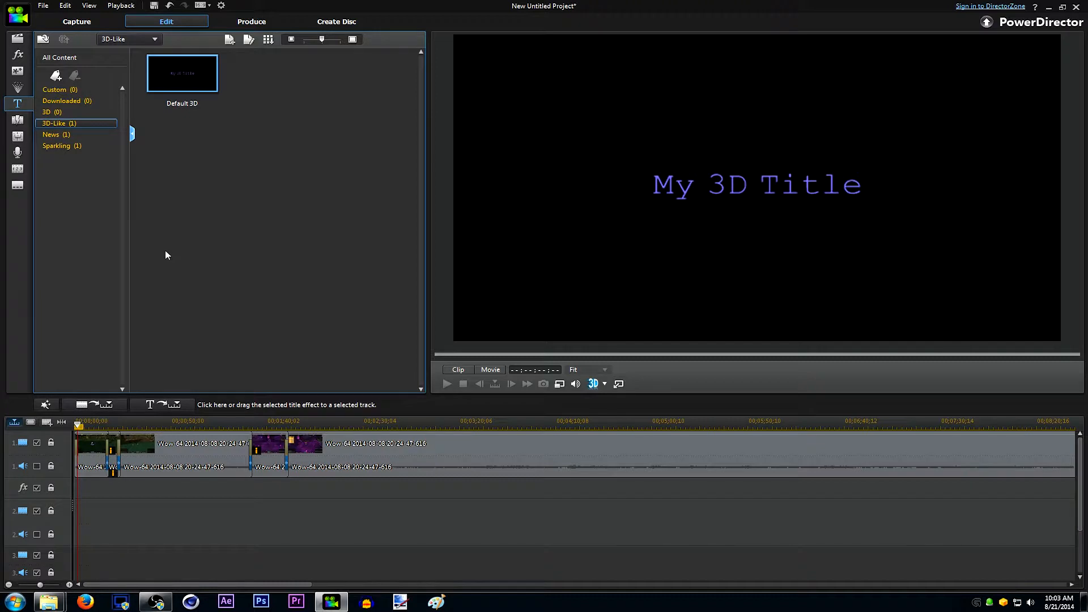
left_click(303, 423)
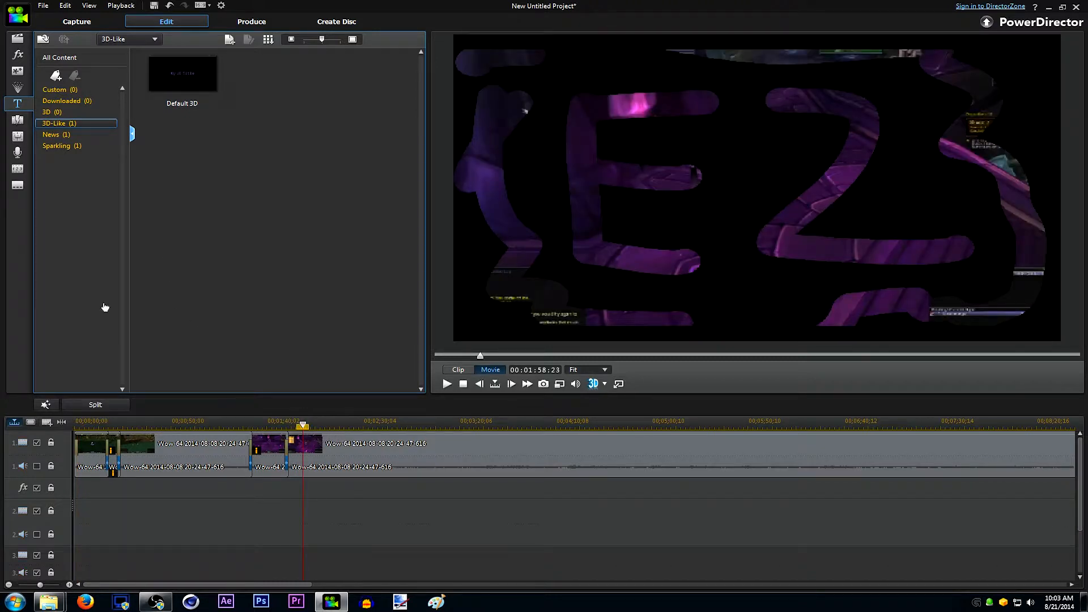
double_click(369, 454)
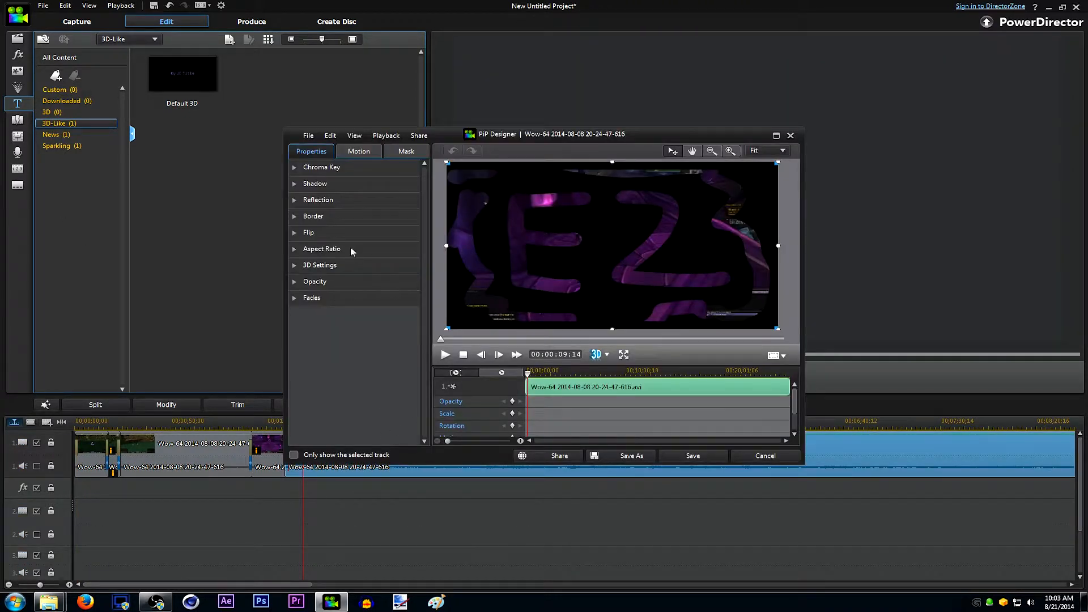
left_click(400, 152)
left_click(692, 456)
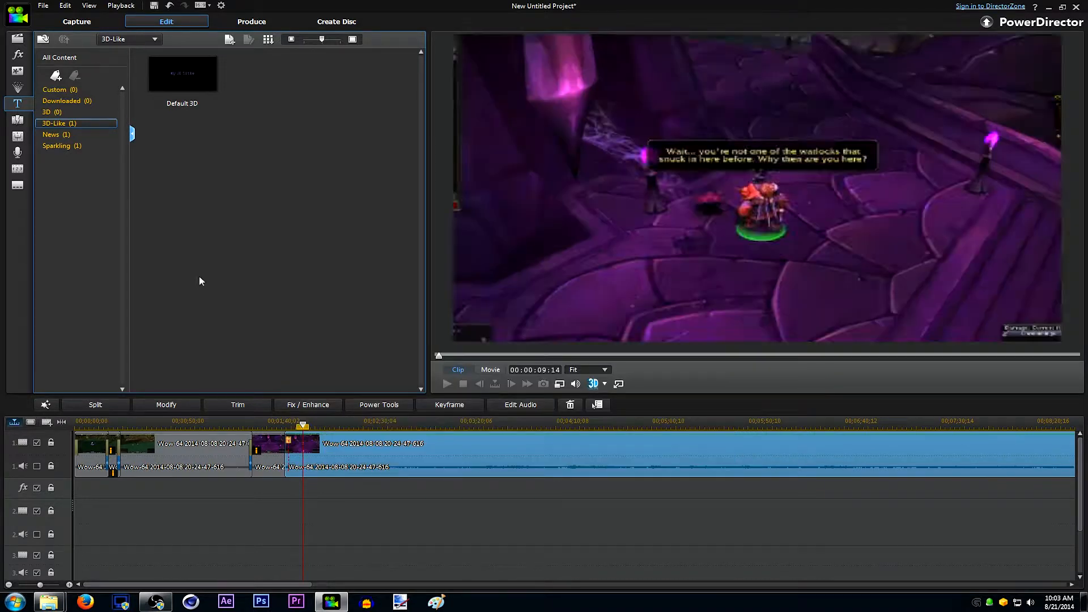
Step: Place the Default 3D title on video track 2 at the playhead and preview the Sparkling and News titles
left_click_drag(183, 74, 312, 512)
left_click(73, 146)
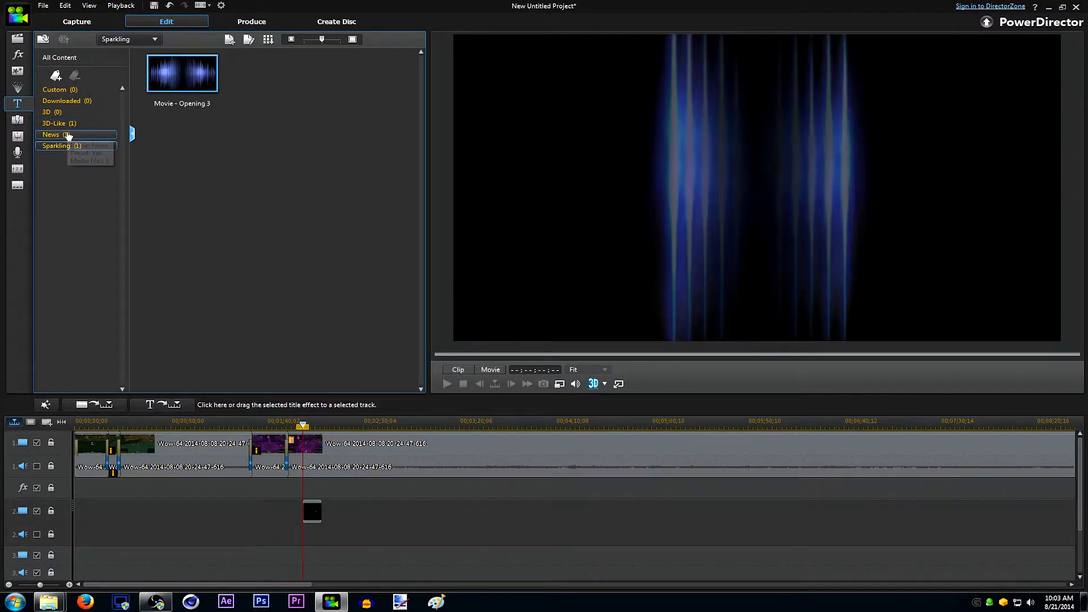
left_click(83, 138)
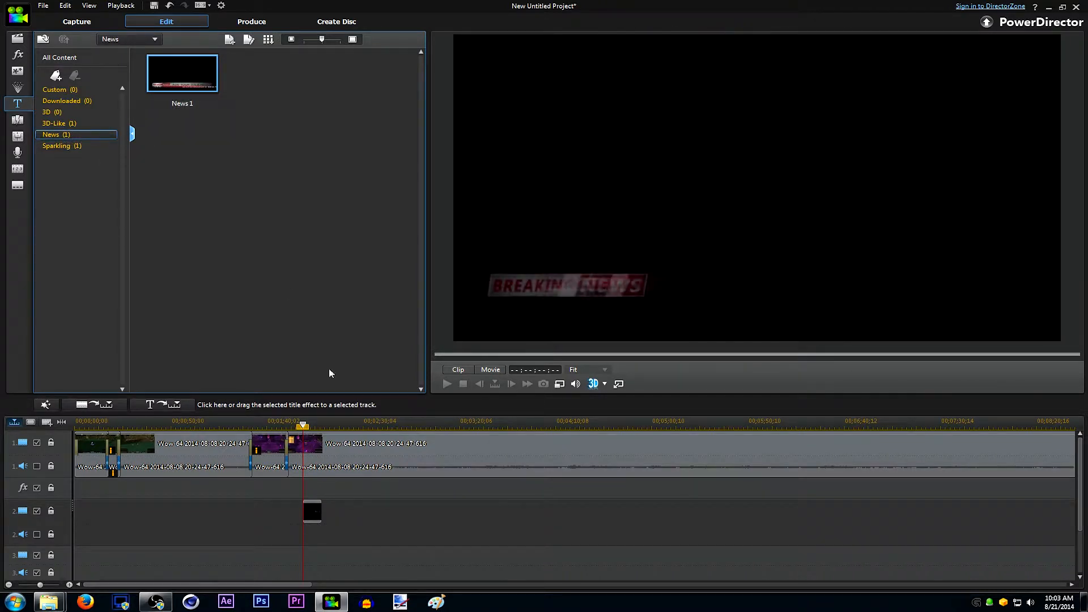
Step: Open the 3D title in the Title Designer, try several character presets, and apply the pale yellow regular preset
left_click(321, 514)
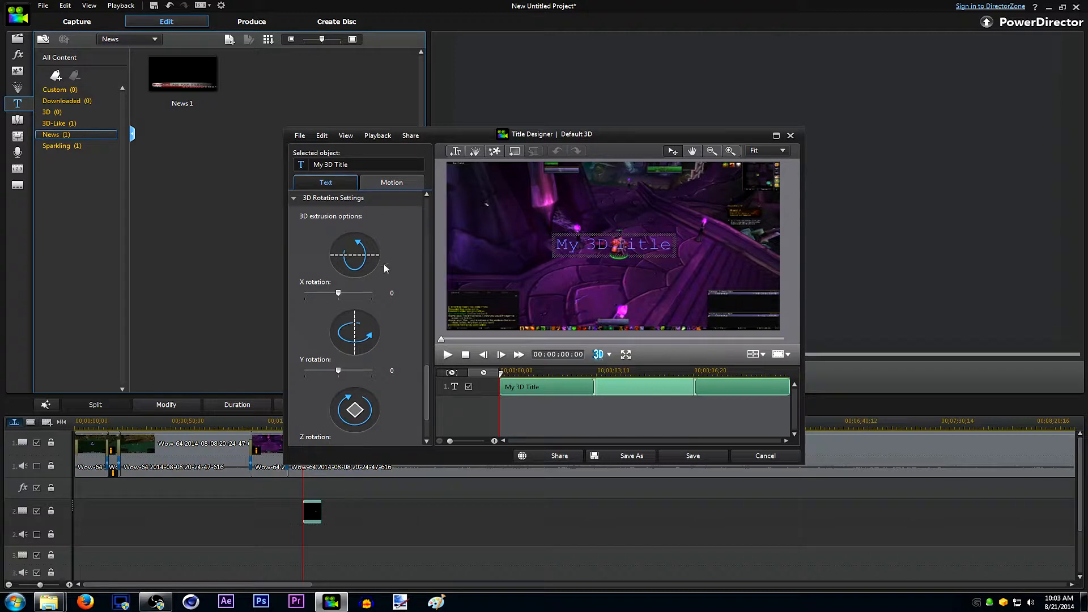
scroll(427, 224, "up", 10)
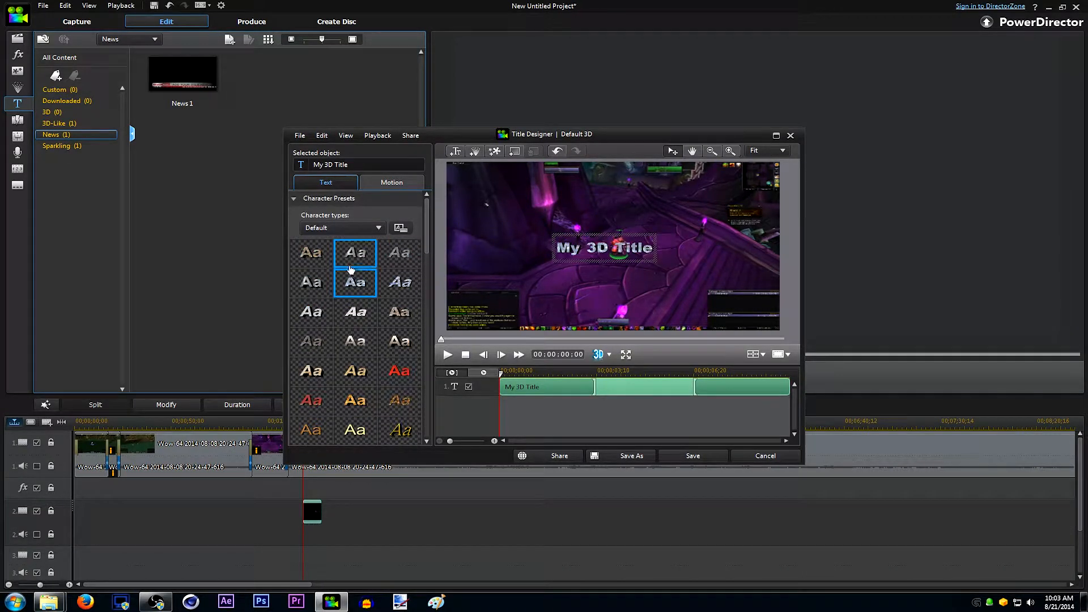
left_click(323, 268)
left_click(400, 311)
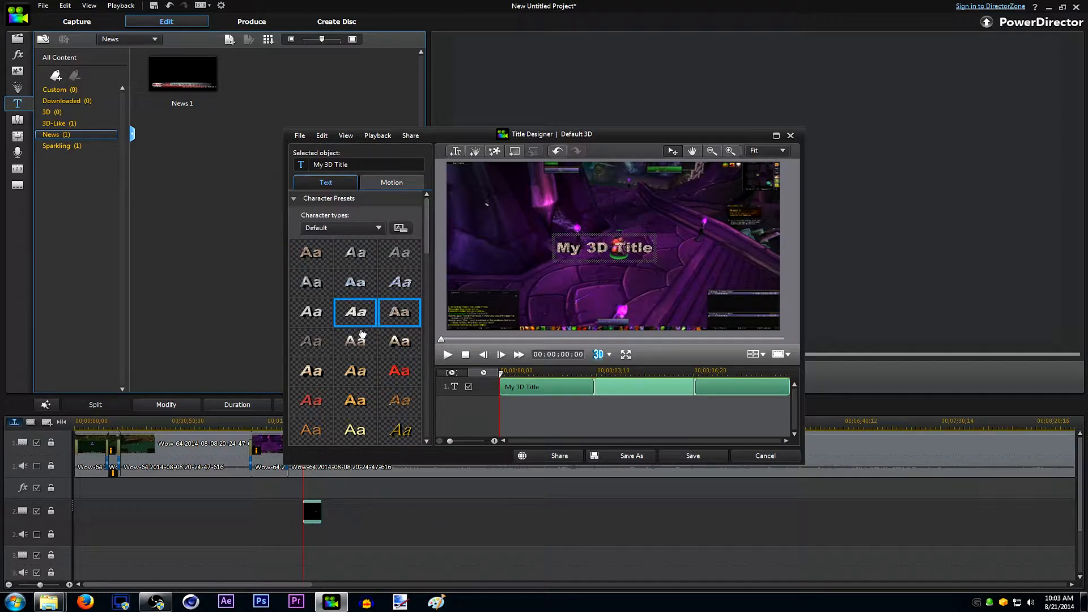
scroll(359, 335, "down", 1)
left_click(412, 326)
left_click(355, 384)
scroll(363, 351, "down", 2)
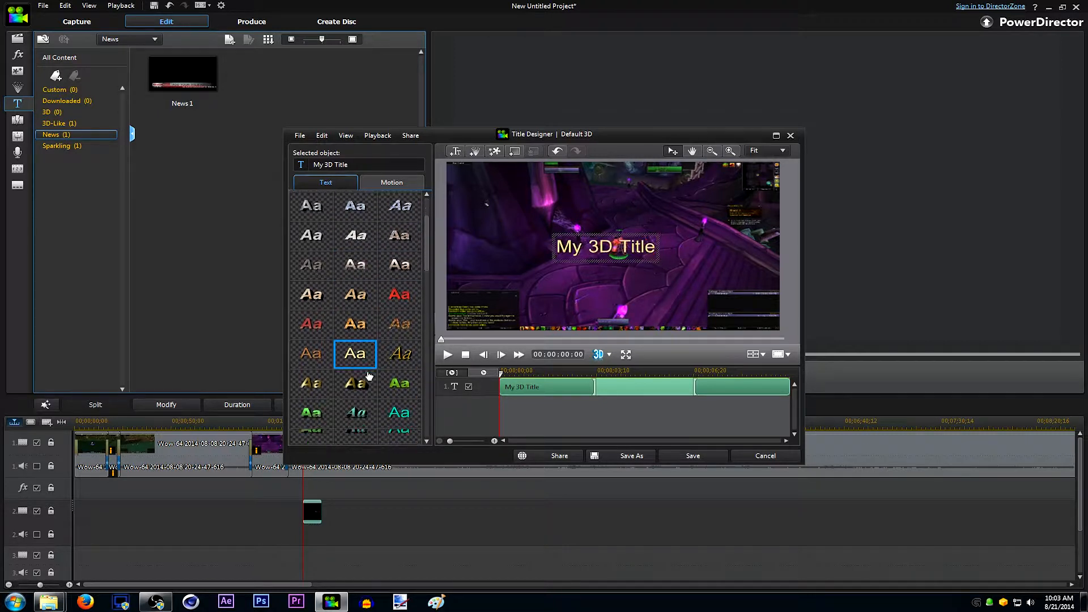
Step: Set the title's font face extrusion to 44 and its starting motion effect to 3D Fade
left_click_drag(426, 268, 432, 356)
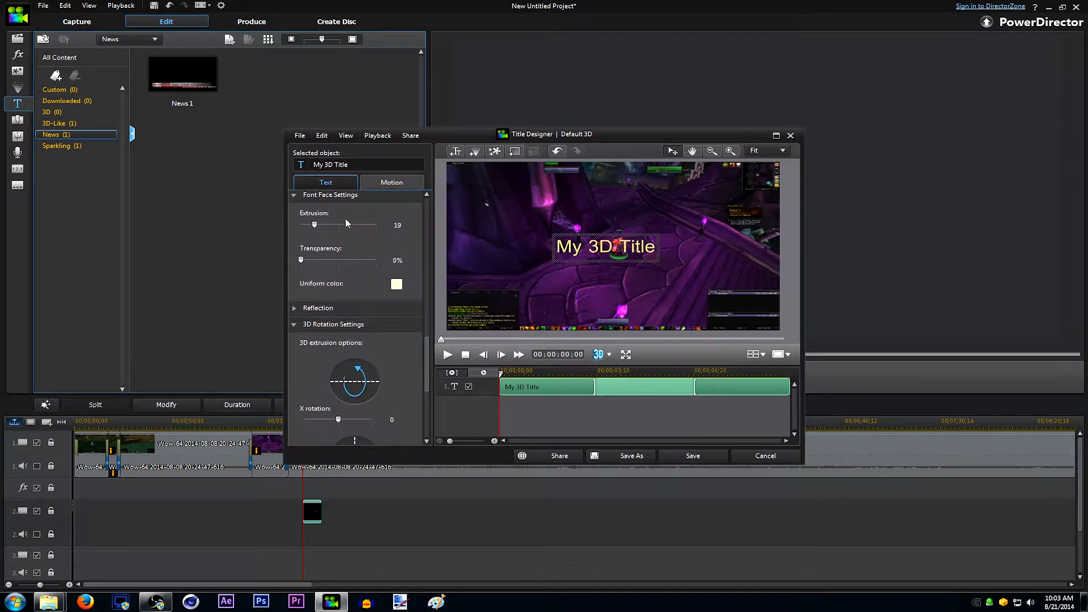
left_click_drag(315, 225, 340, 226)
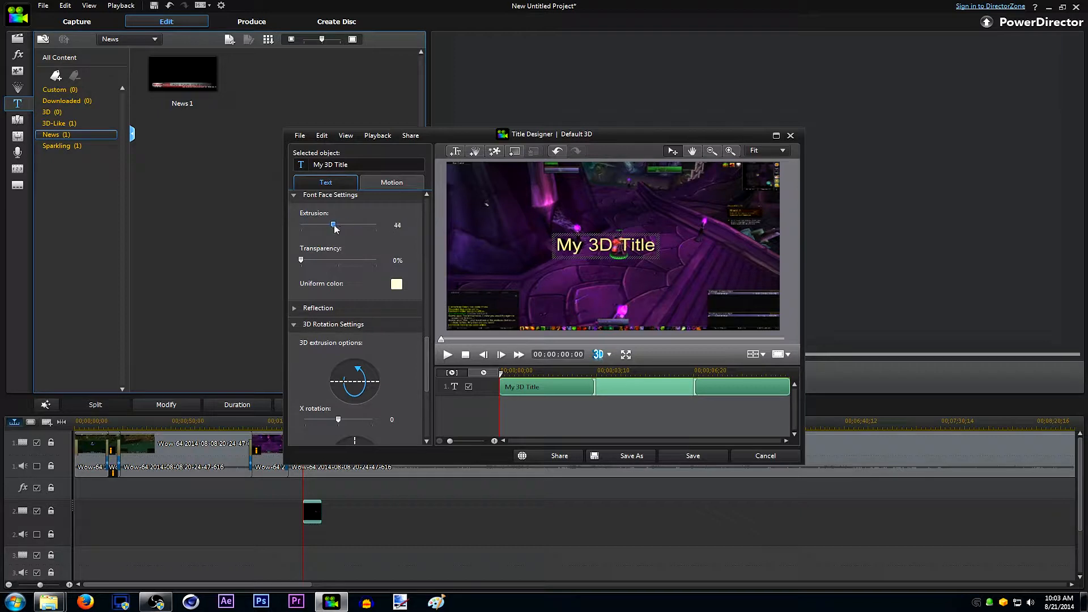
scroll(354, 366, "down", 1)
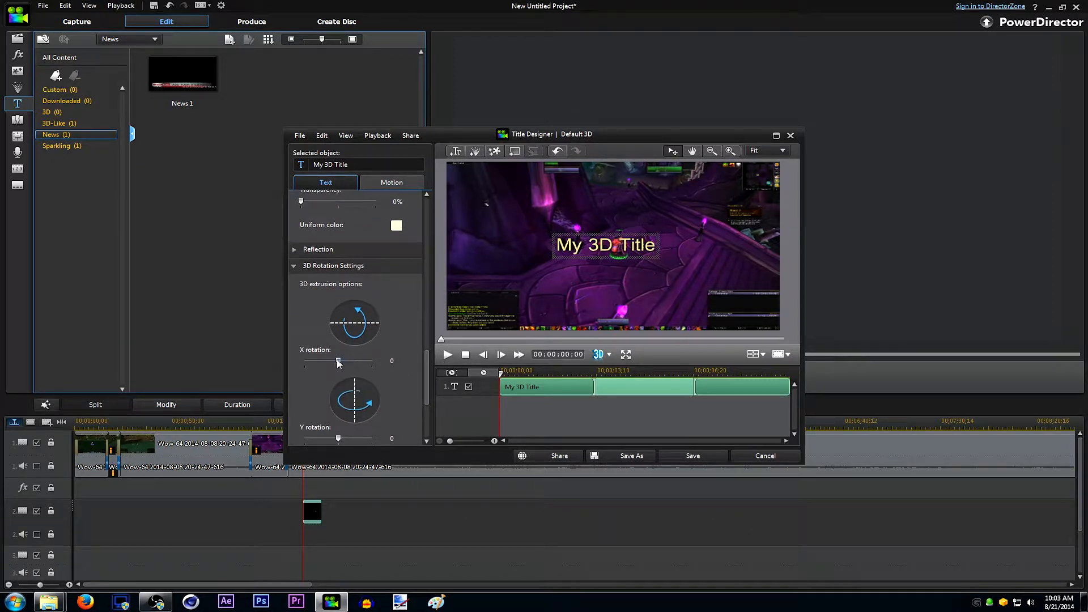
left_click_drag(339, 364, 340, 366)
left_click(392, 182)
left_click(390, 292)
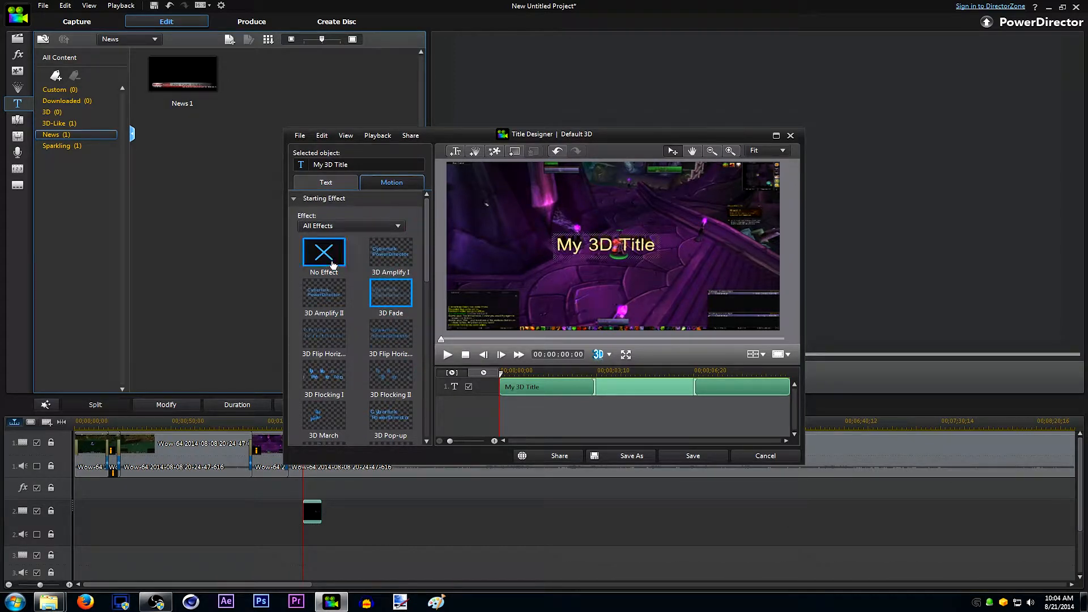
Step: Replace the title text with "fancy"
double_click(560, 245)
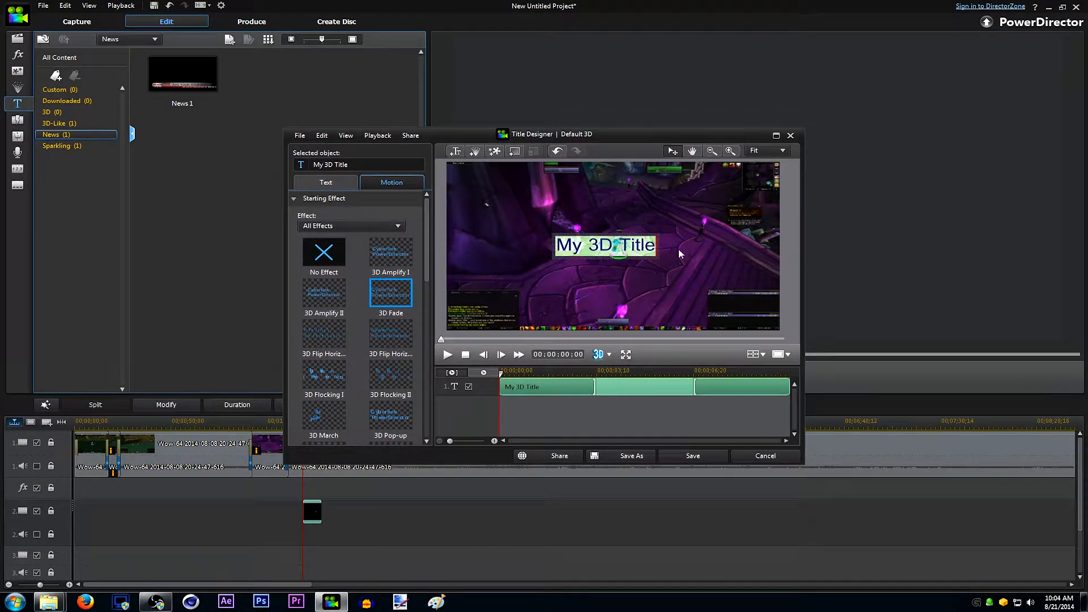
type("fancu")
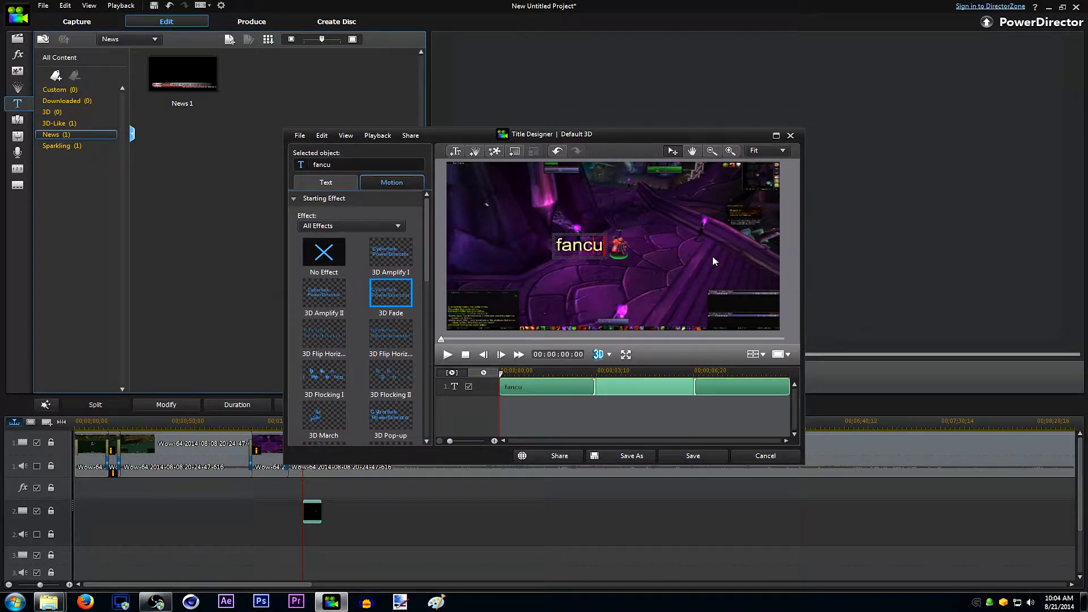
key("BackSpace")
type("y")
Step: Reposition the title, centre it horizontally and vertically on the canvas, and save the title
left_click_drag(741, 180, 730, 295)
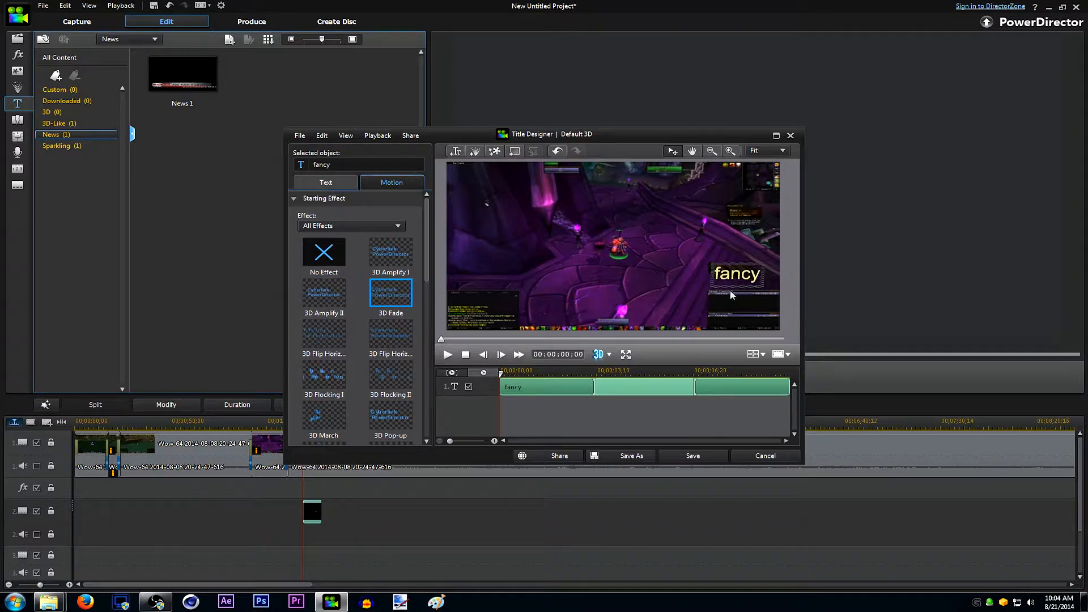
left_click(753, 356)
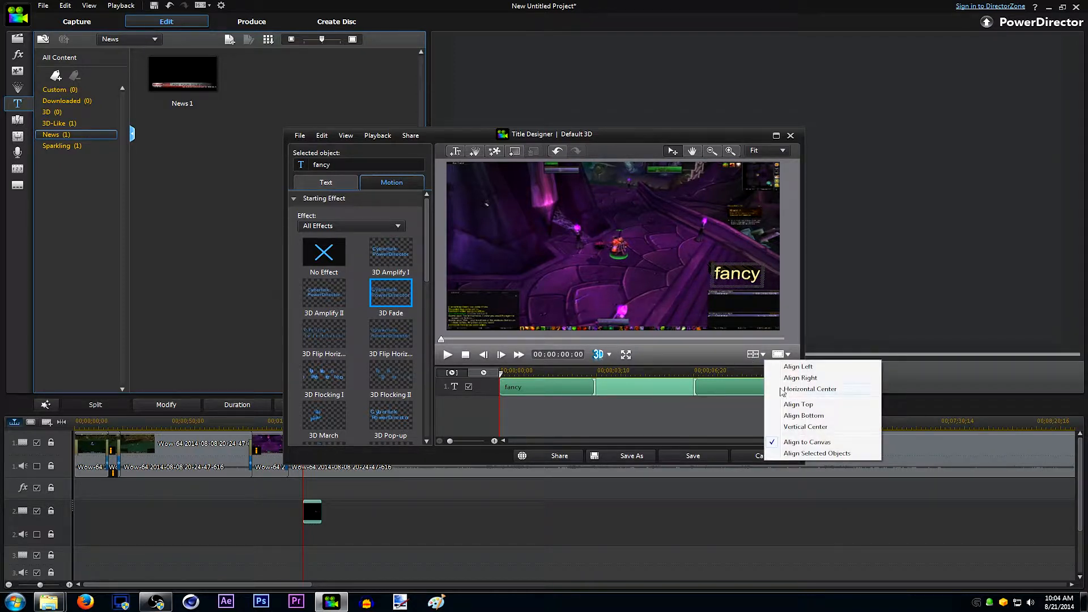
left_click(793, 390)
left_click(751, 356)
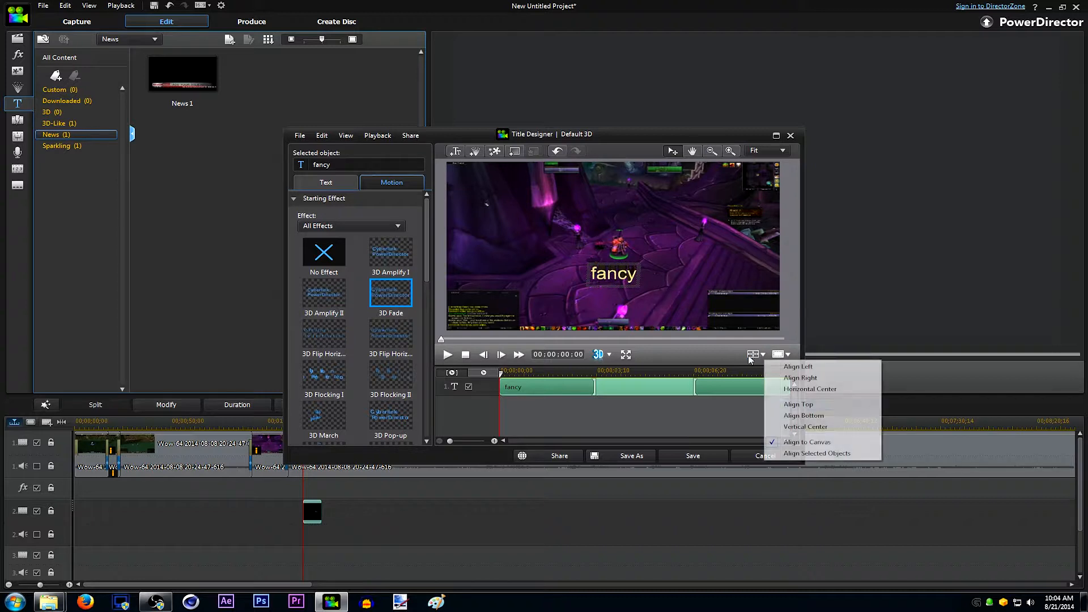
left_click(804, 428)
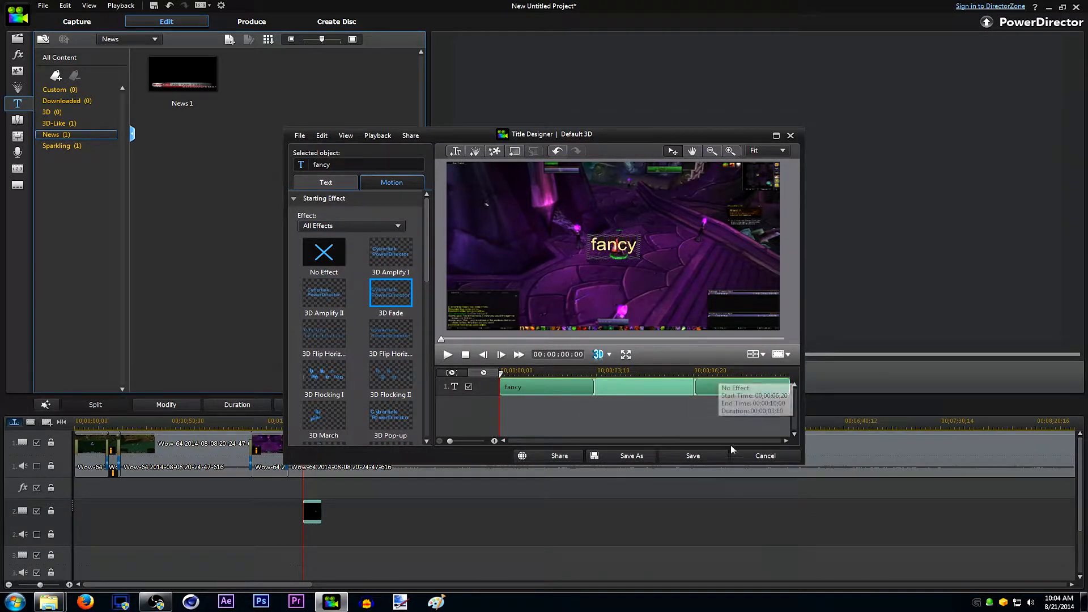
left_click(696, 456)
Step: Preview the title over the recording and delete it from video track 2
key("space")
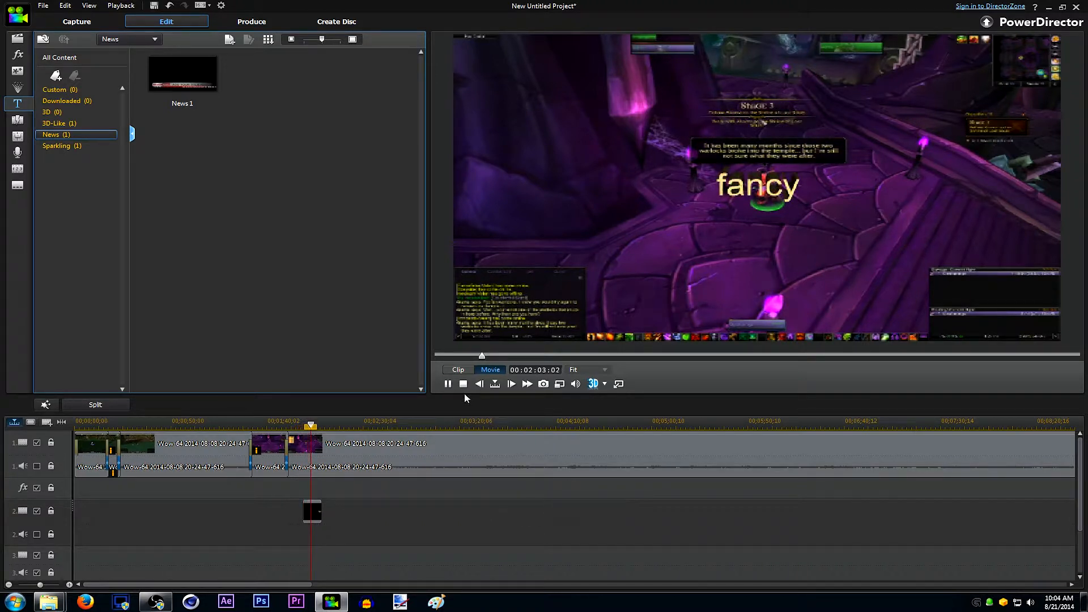
left_click(448, 385)
left_click(306, 513)
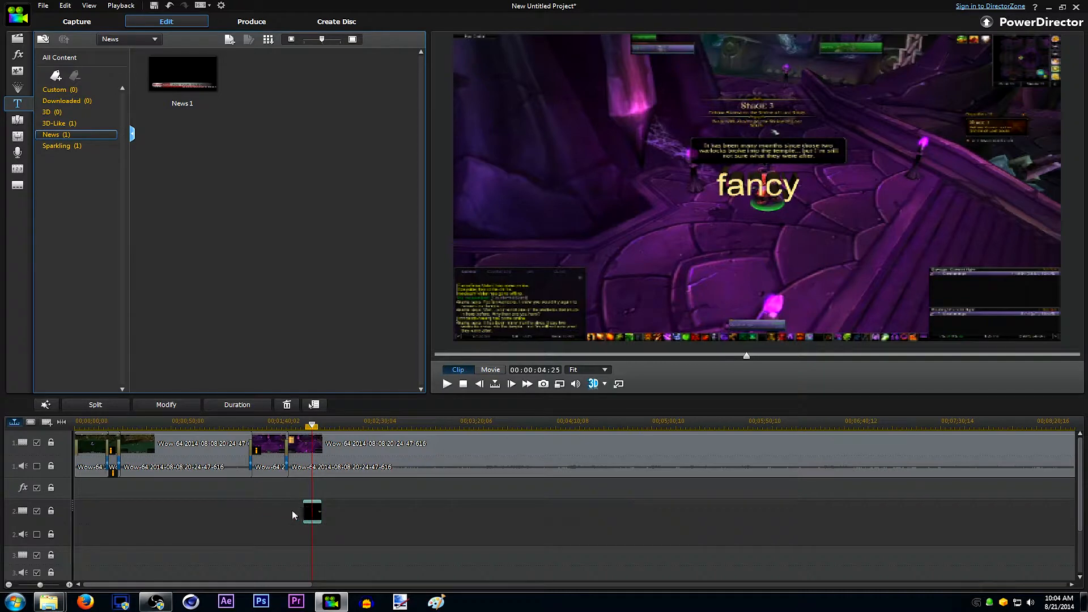
key("Delete")
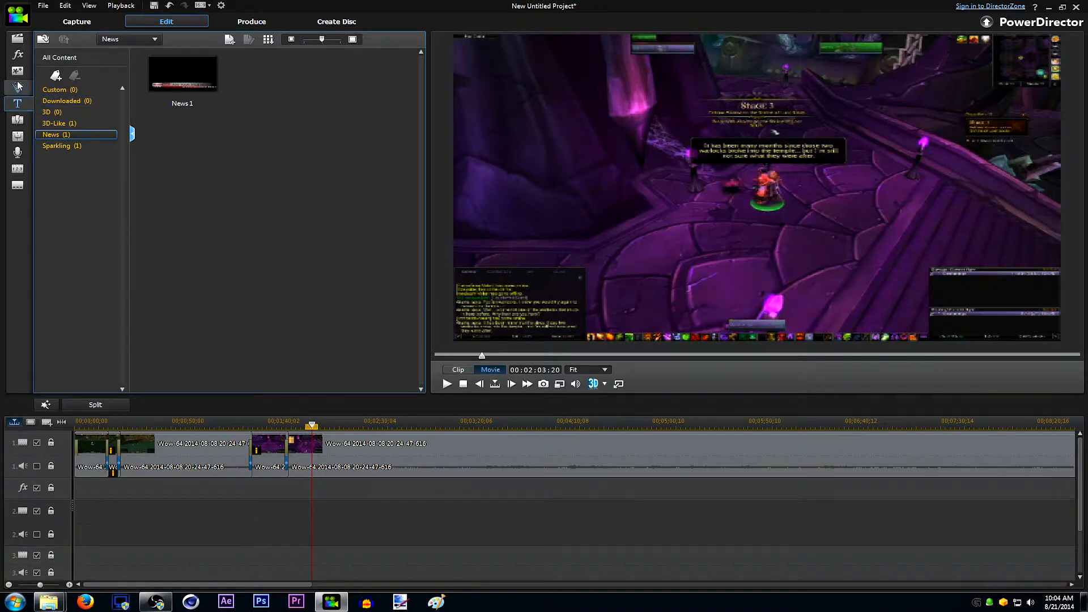
Step: Show the video effects and preview Blur, Color Edge, Color Crayon, Color Balance and Chinese Painting 2
left_click(18, 57)
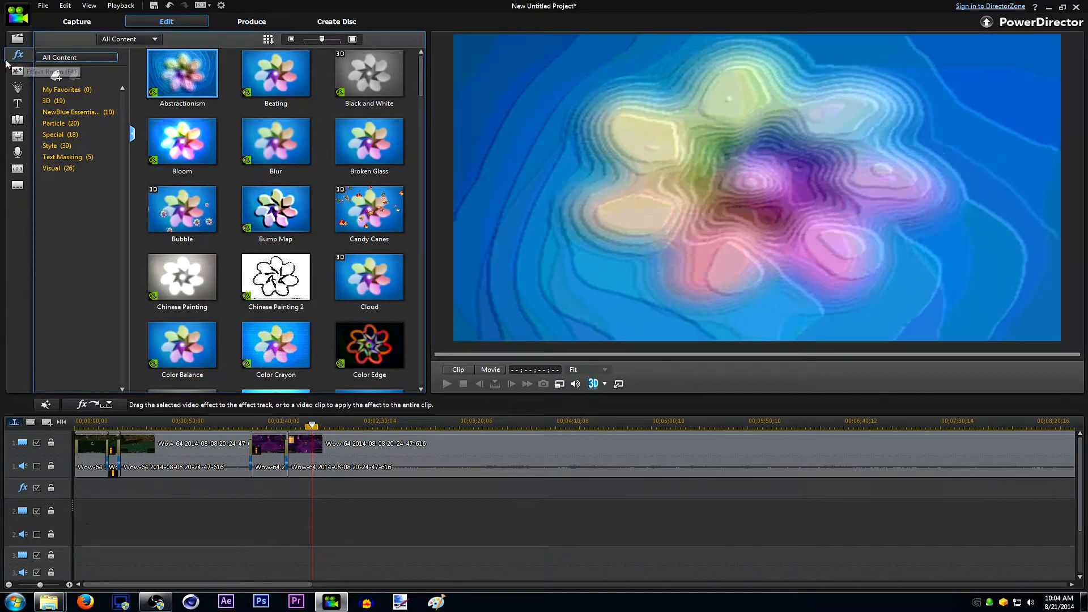
left_click(292, 154)
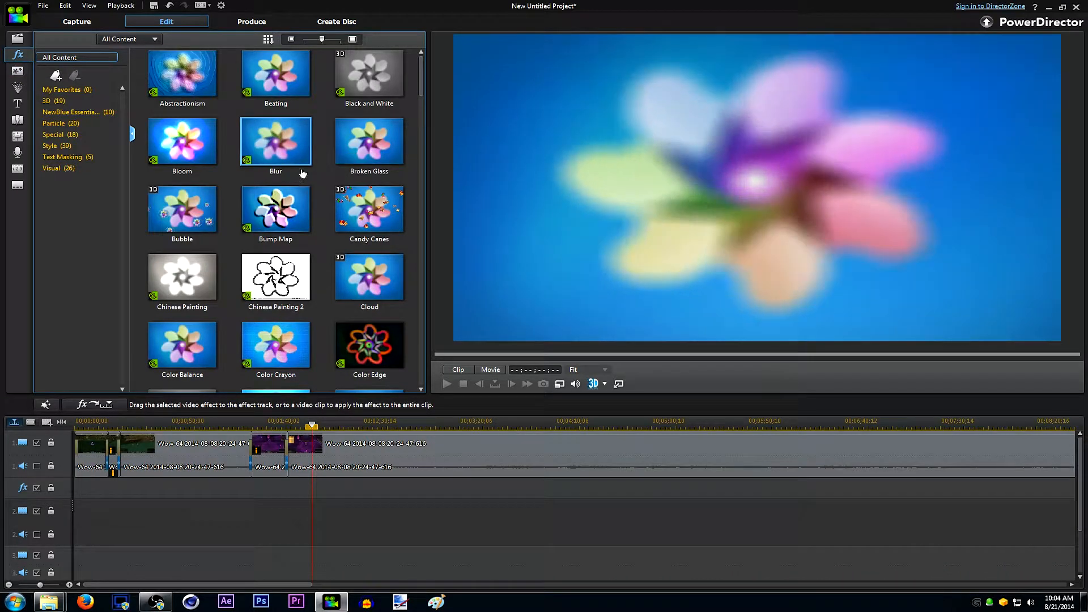
left_click(367, 347)
left_click(271, 335)
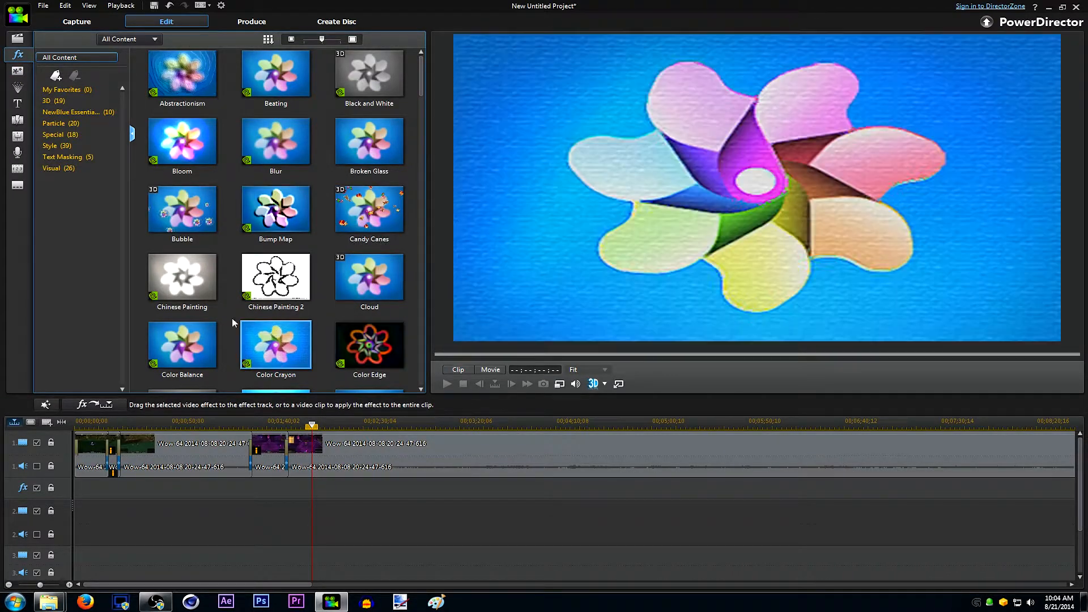
left_click(199, 345)
left_click(272, 277)
scroll(278, 243, "down", 4)
scroll(277, 230, "up", 4)
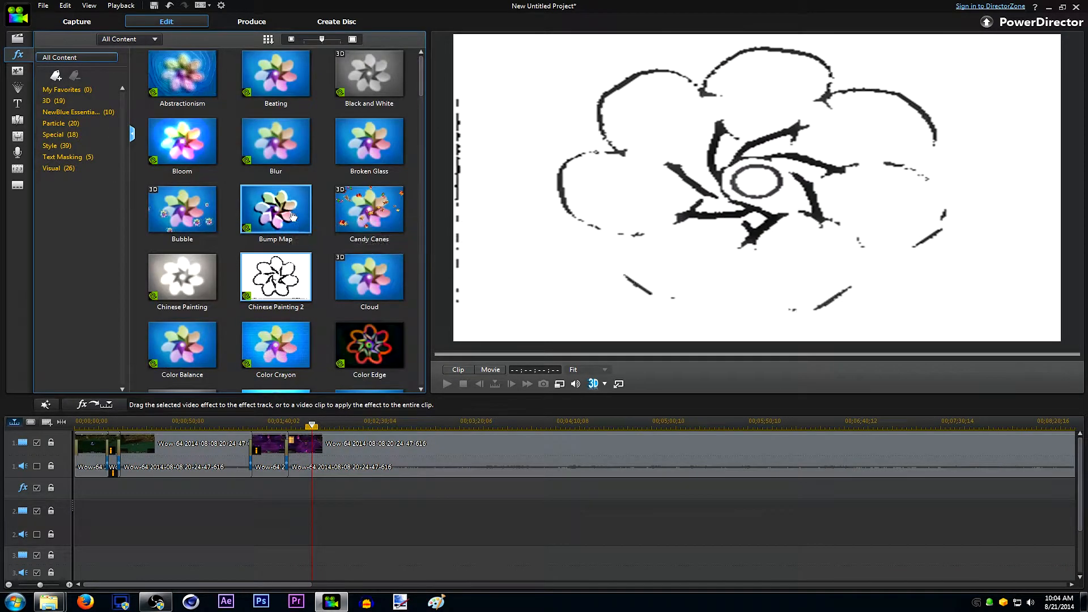
Step: Place the Blur effect on the effect track at the playhead and set its degree to 20, accepting the keyframe reset
left_click(275, 141)
left_click_drag(276, 141, 322, 488)
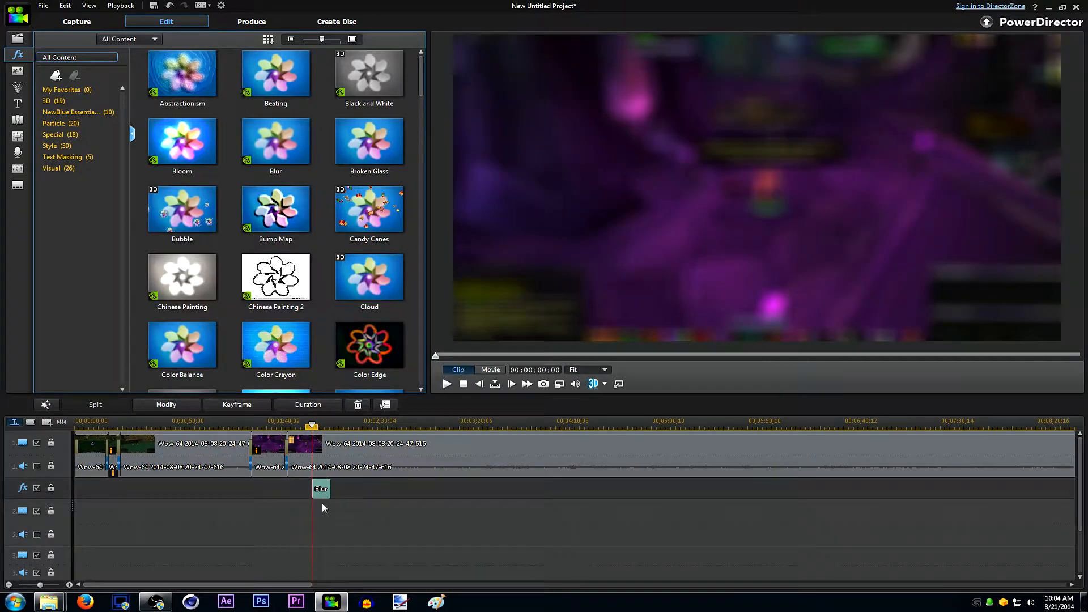
double_click(321, 489)
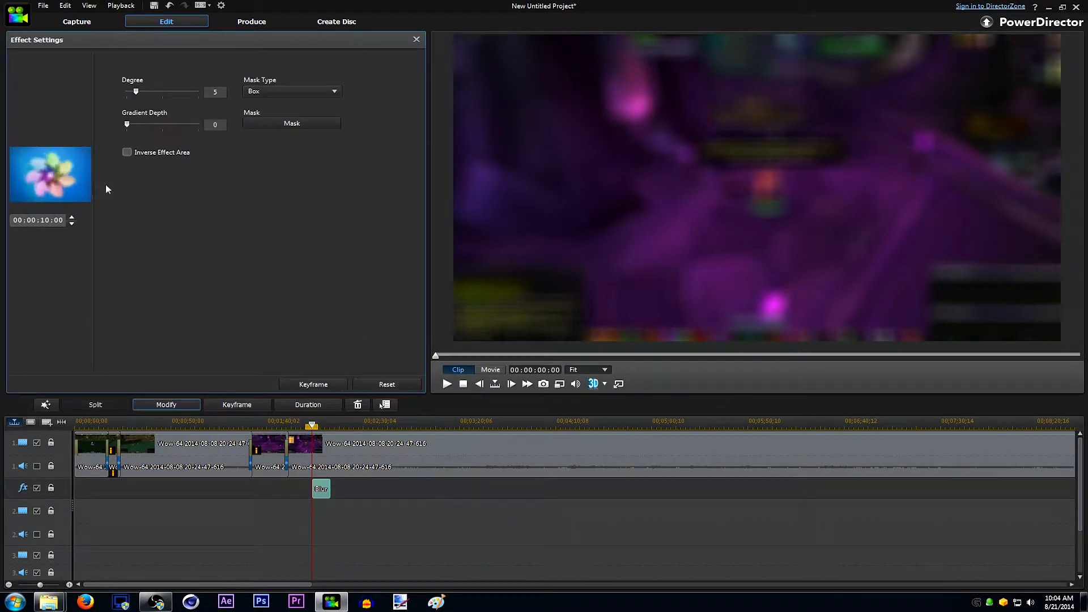
left_click(137, 92)
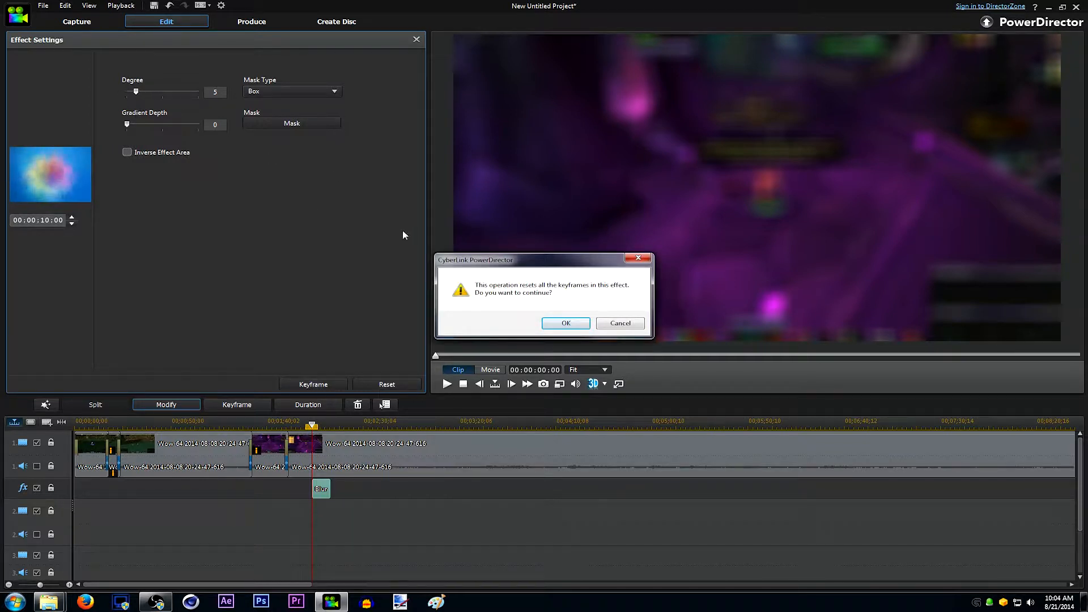
left_click(567, 323)
left_click_drag(134, 95, 163, 95)
Step: Try the Blur effect's Inverse Effect Area option and switch it back off, leaving the gradient depth at 0
mouse_move(127, 127)
left_mouse_down()
mouse_move(160, 125)
mouse_move(127, 124)
left_mouse_up()
left_click(127, 152)
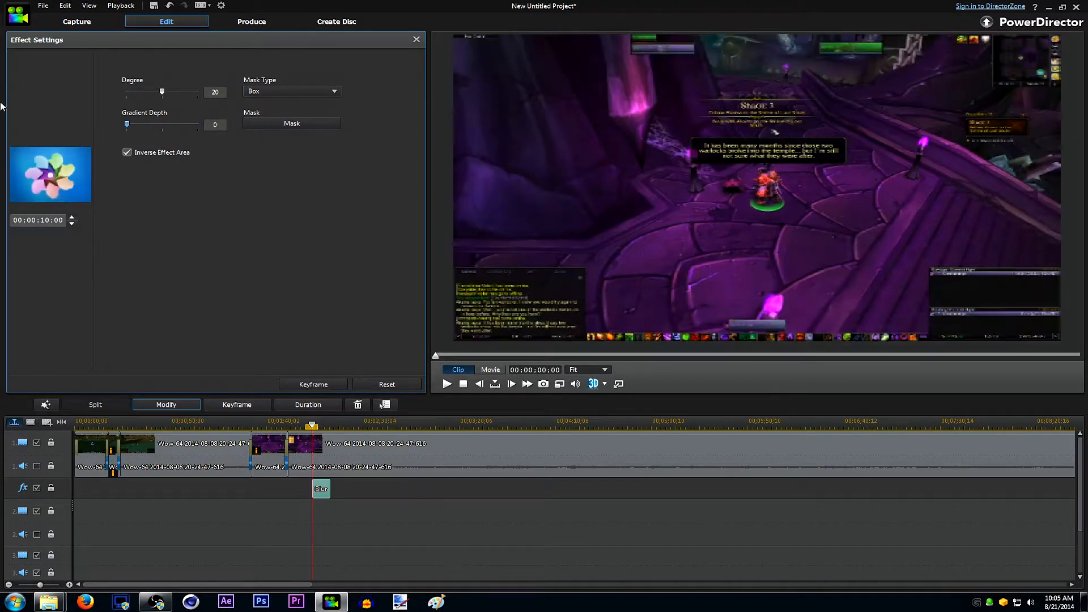
left_click(127, 151)
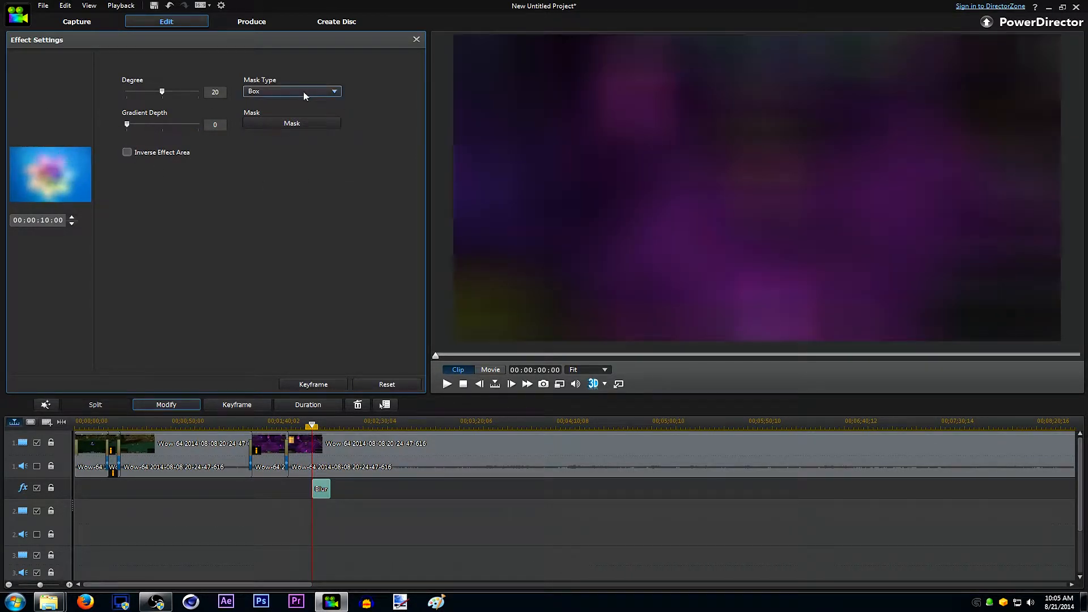
Step: Shrink the Blur effect's box mask to a small rectangle over the character near the frame's centre
left_click(304, 125)
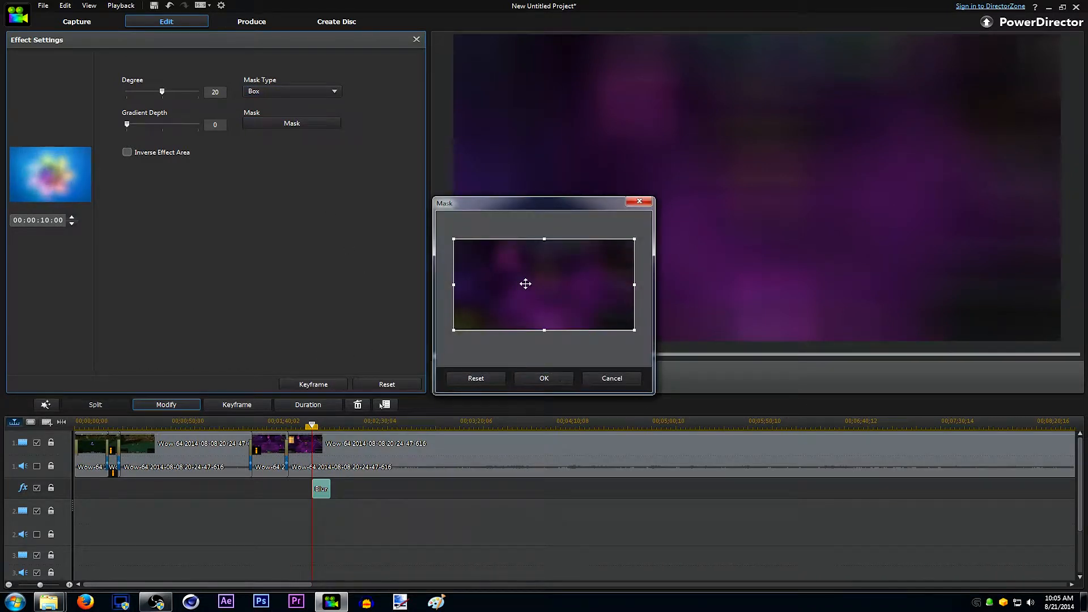
left_click_drag(454, 240, 568, 288)
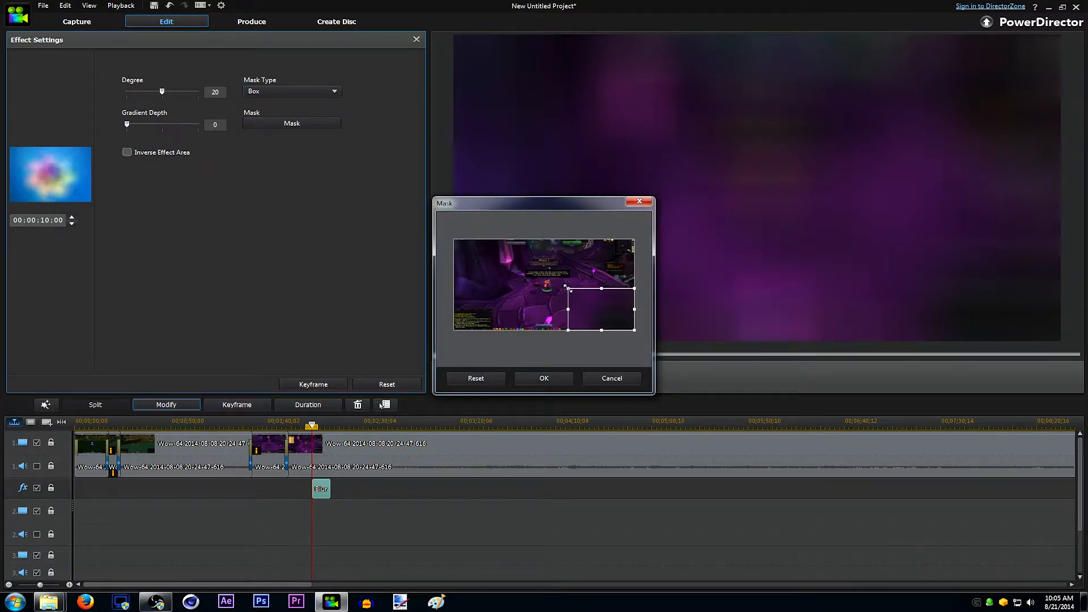
left_click_drag(604, 319, 538, 279)
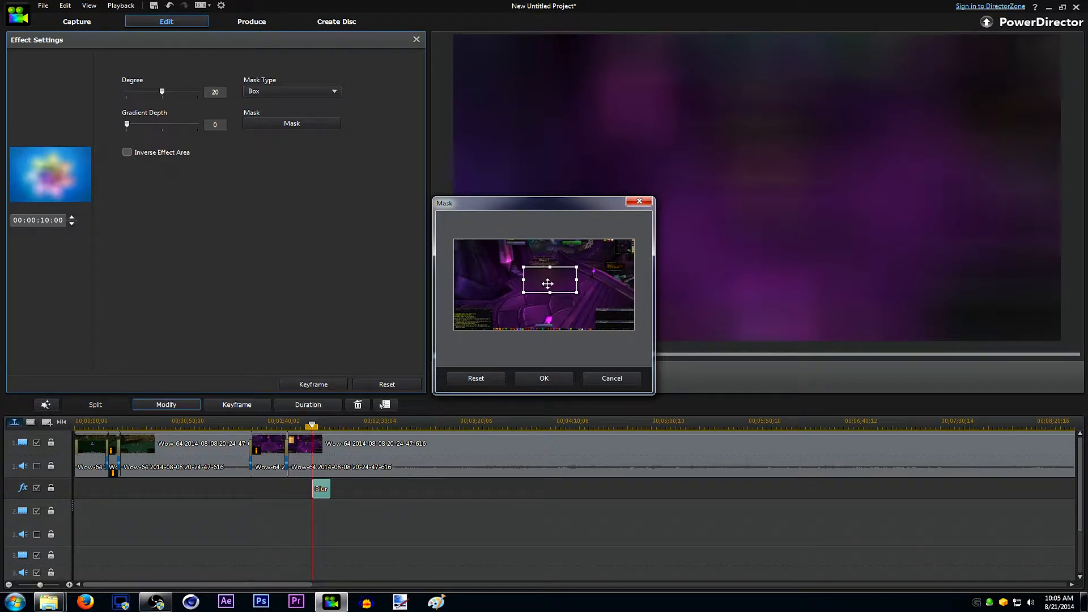
left_click(558, 377)
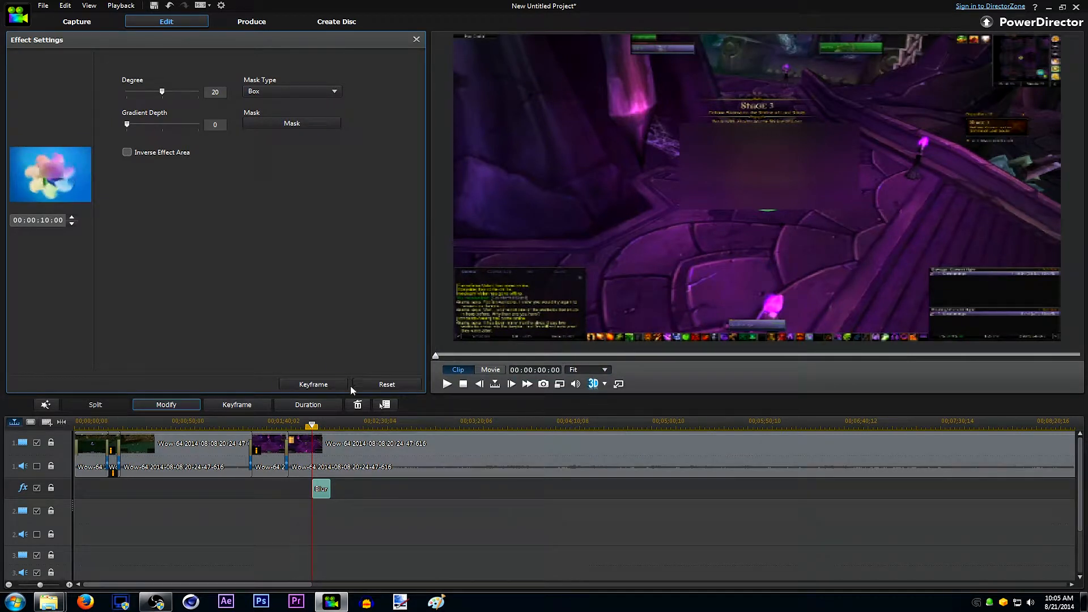
Step: Preview the masked Blur effect and move it along the effect track to start at 00:02:05:13
left_click(447, 384)
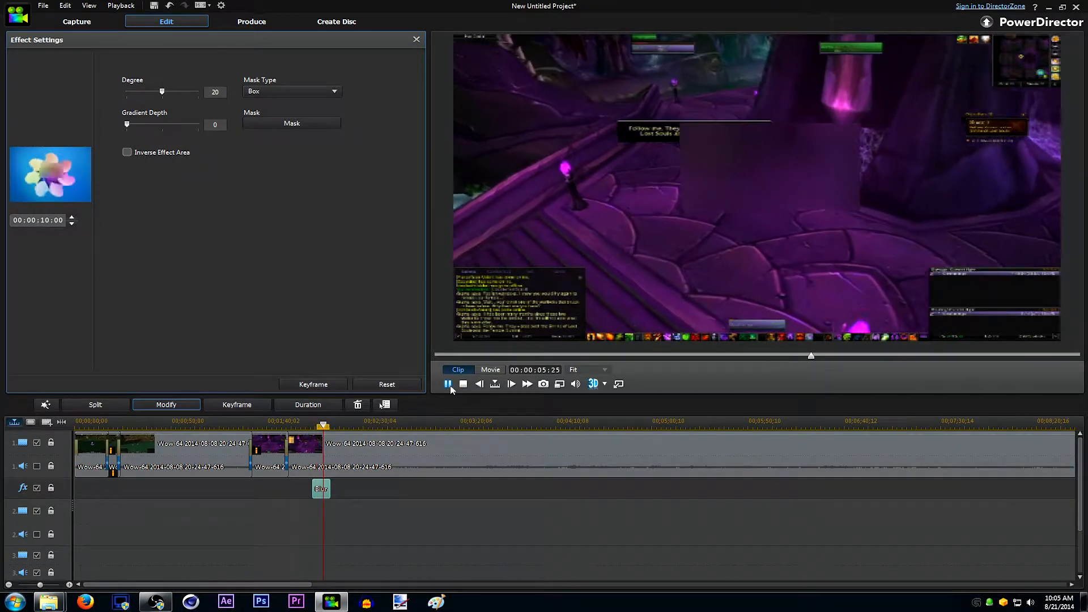
left_click(451, 388)
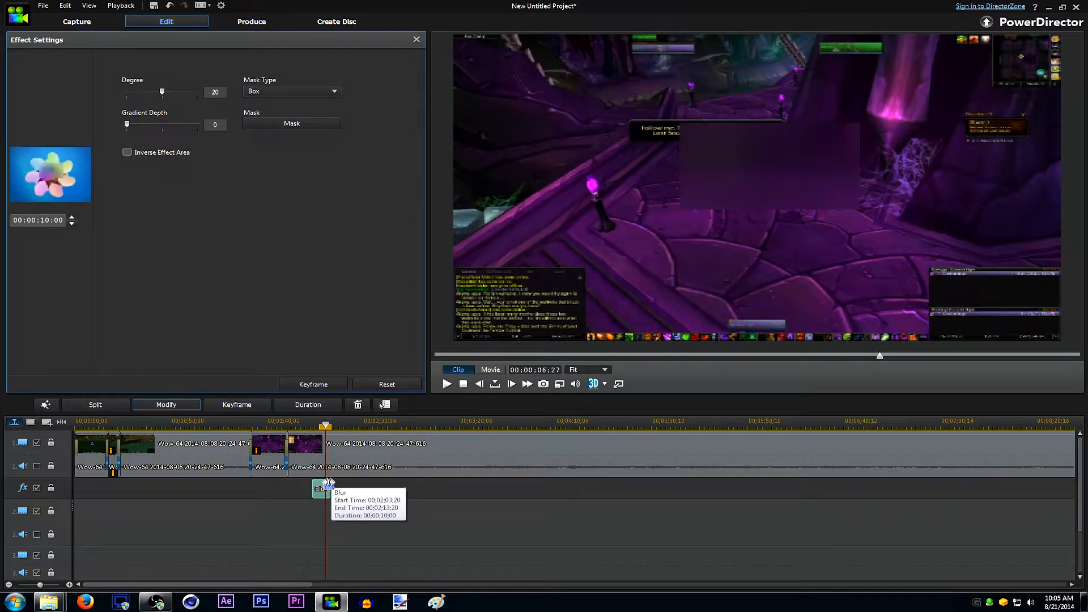
left_click_drag(321, 488, 330, 488)
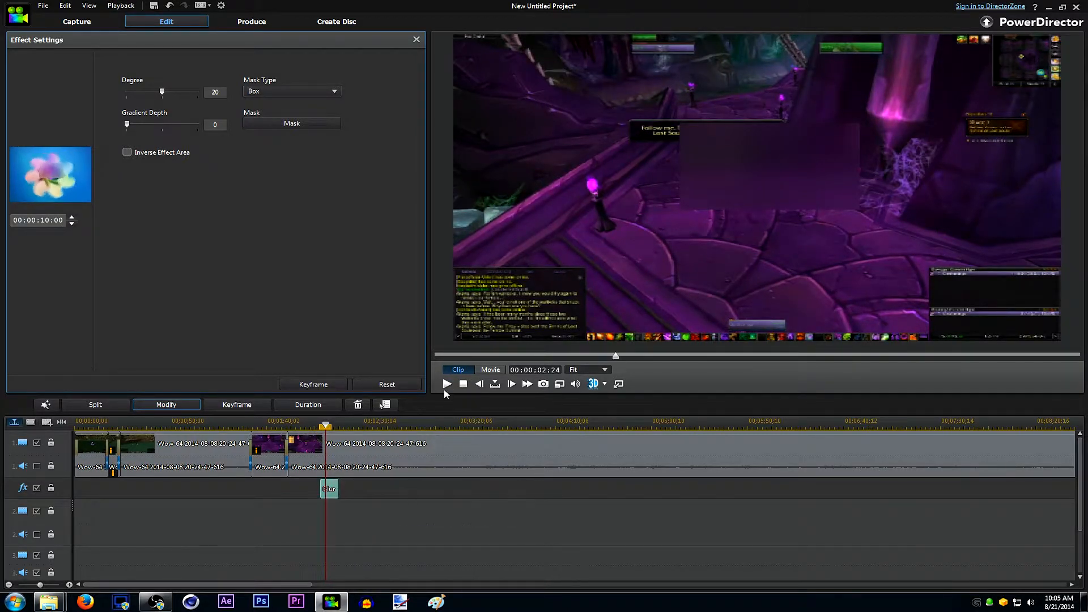
left_click_drag(327, 433, 321, 433)
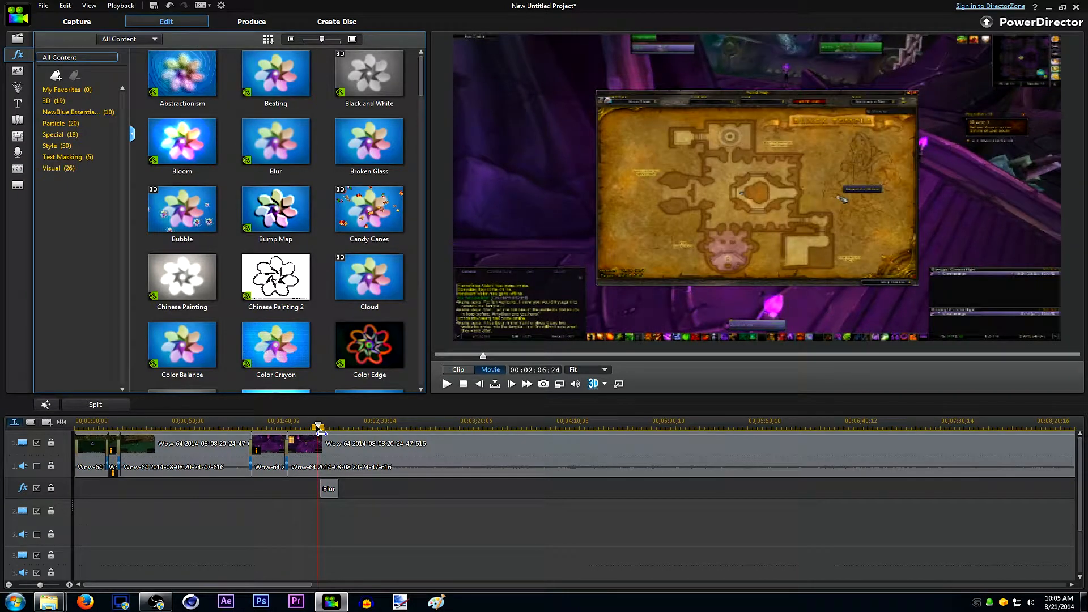
left_click(329, 489)
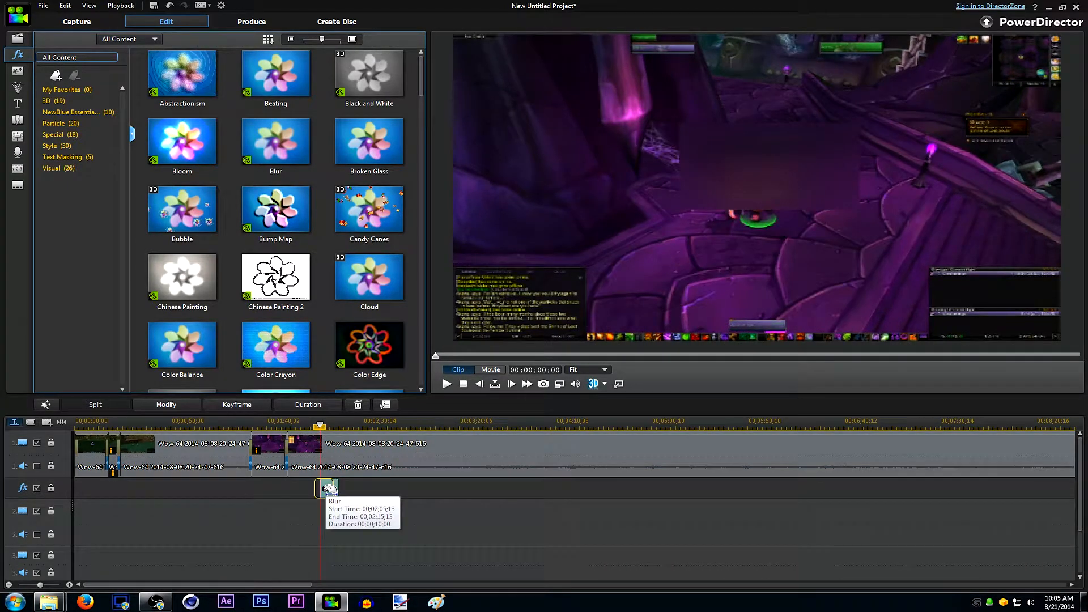
double_click(326, 491)
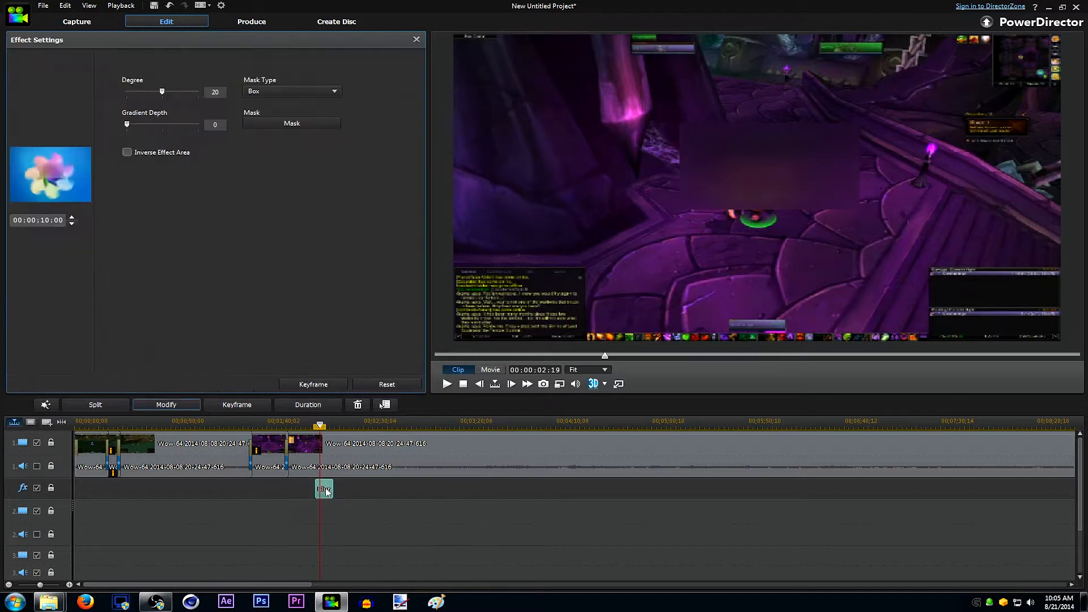
Step: In the Blur effect's keyframe settings, reposition the mask box over the character at 00:00:03:05 to set a mask keyframe
left_click(314, 384)
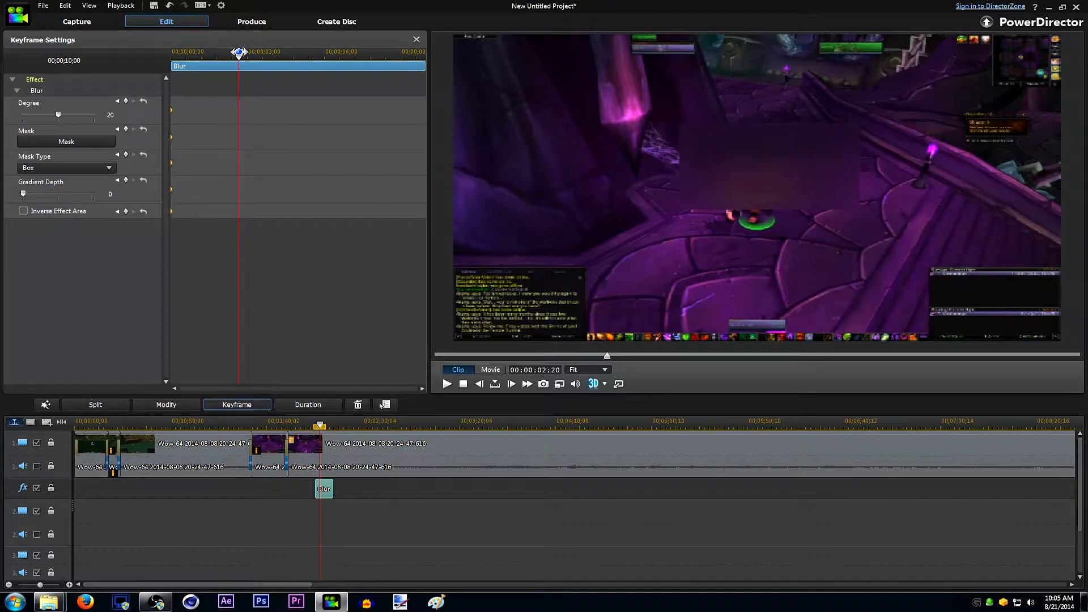
mouse_move(240, 57)
left_mouse_down()
mouse_move(200, 57)
mouse_move(253, 59)
left_mouse_up()
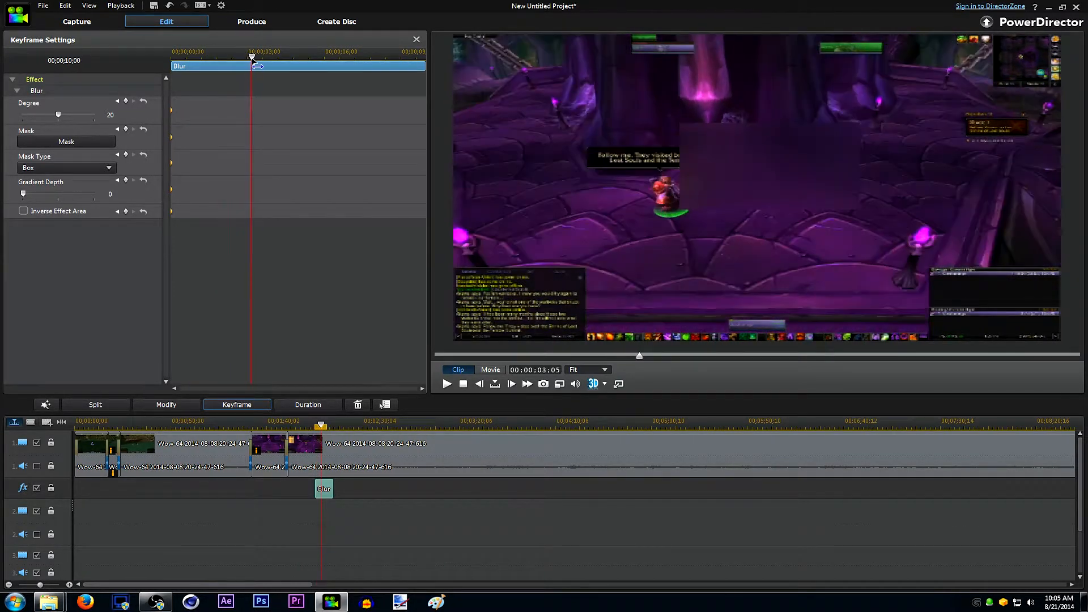
left_click(85, 143)
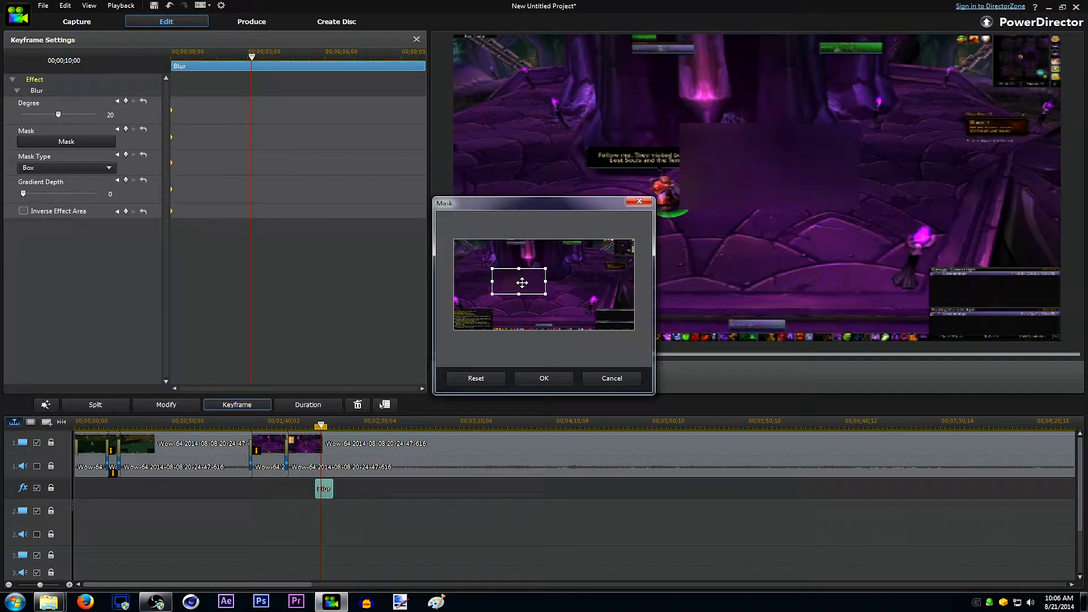
left_click(544, 378)
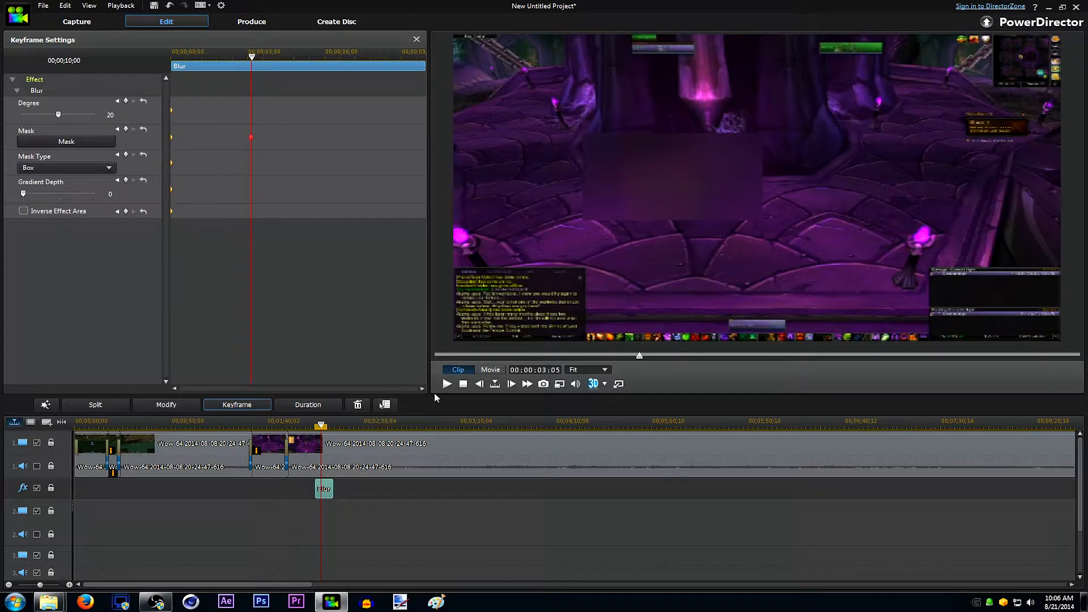
Step: Add a mask keyframe at 00:00:04:07 with the blur box shifted onto the character's position in that frame
left_click(448, 385)
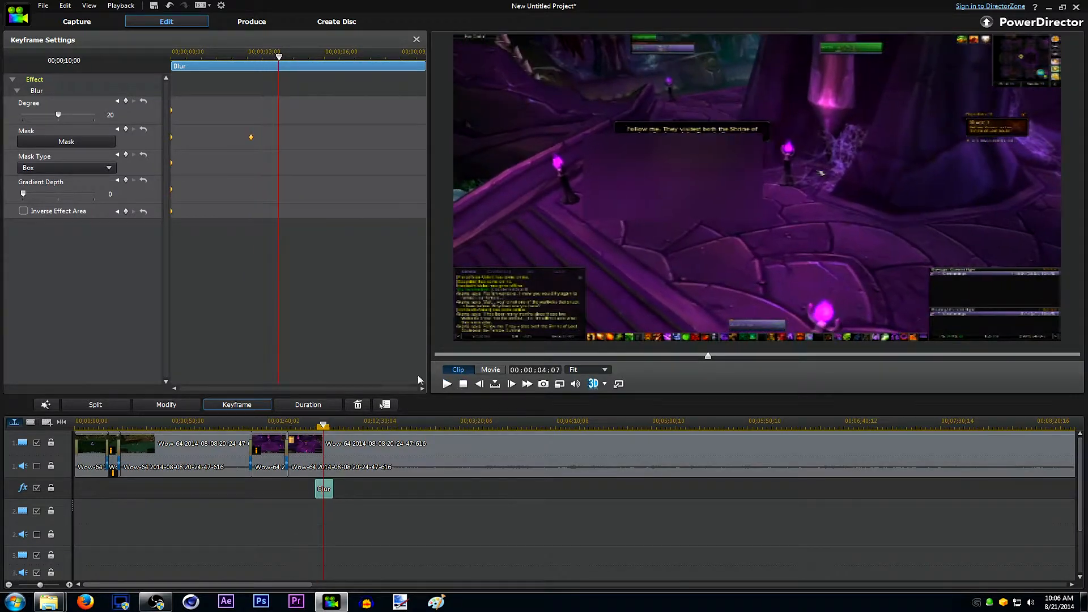
left_click(85, 142)
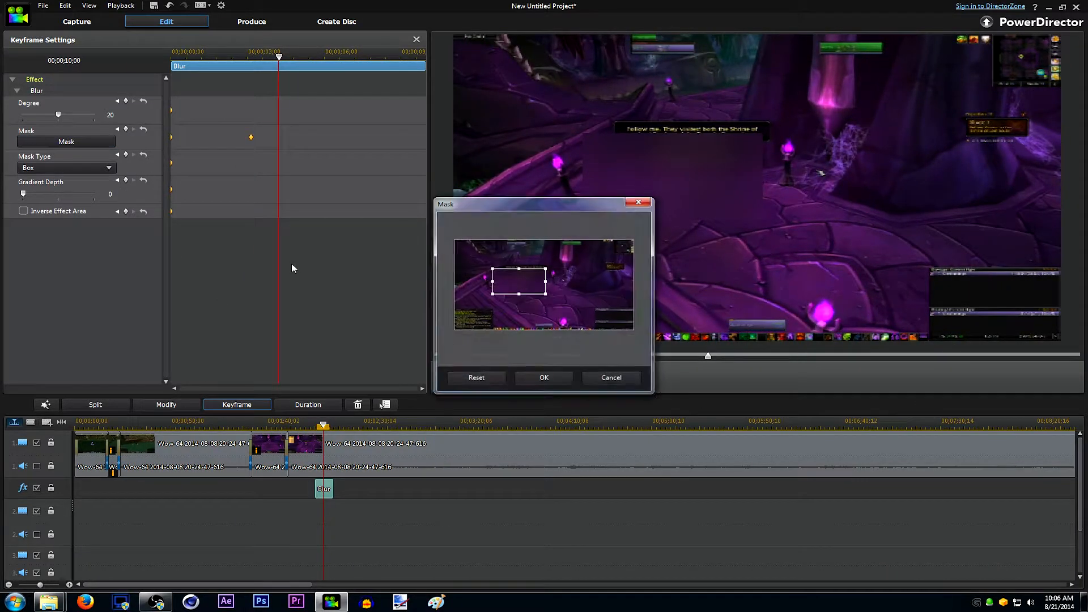
left_click(556, 383)
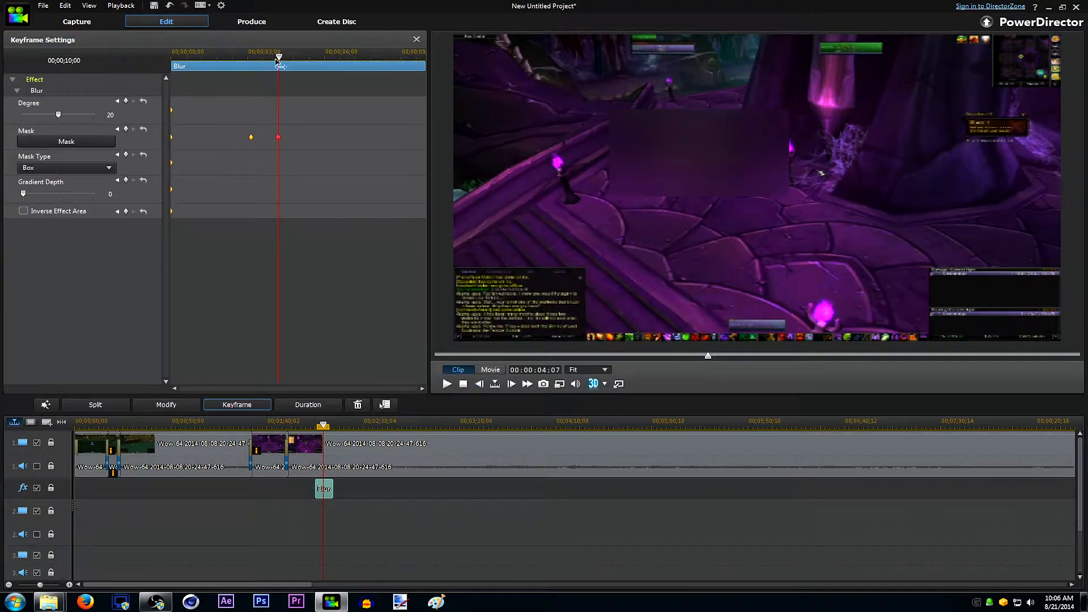
Step: Add an earlier mask keyframe at 00:00:01:25 with the blur box moved back over the character
left_click_drag(282, 58, 224, 68)
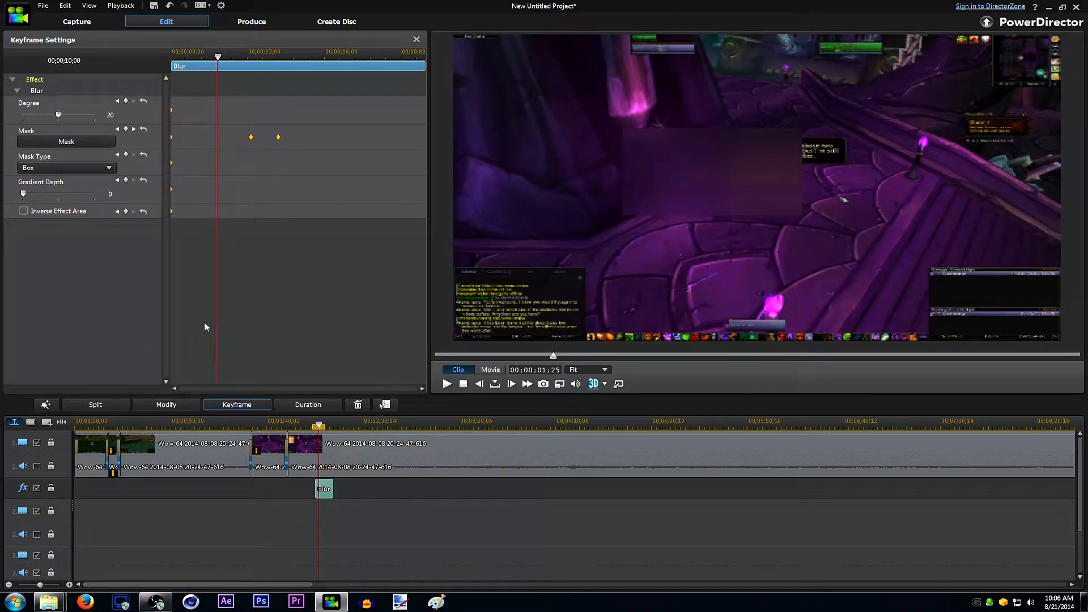
left_click(88, 142)
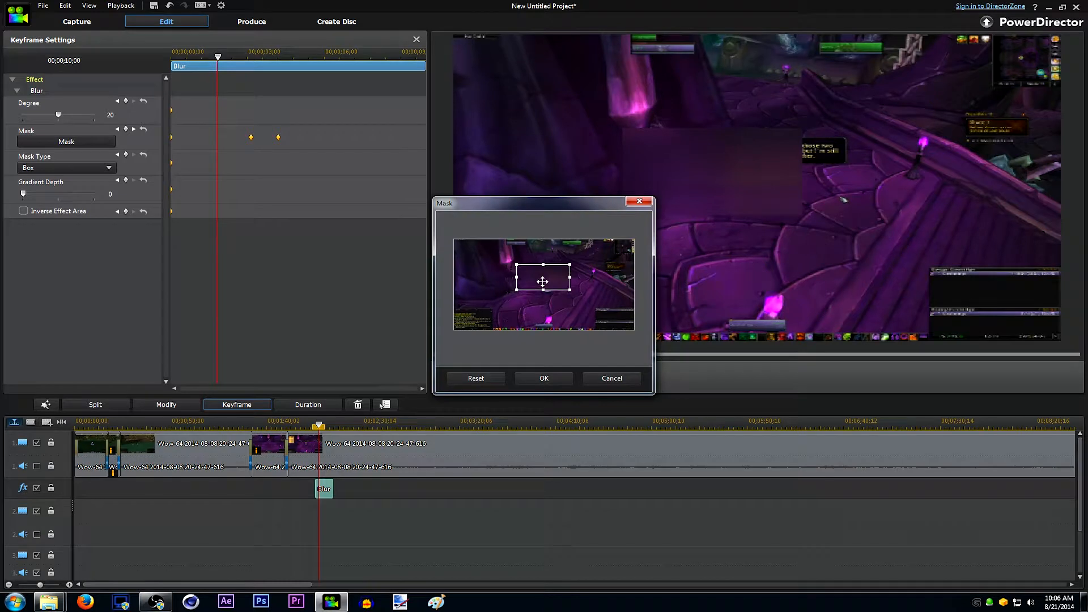
left_click(546, 378)
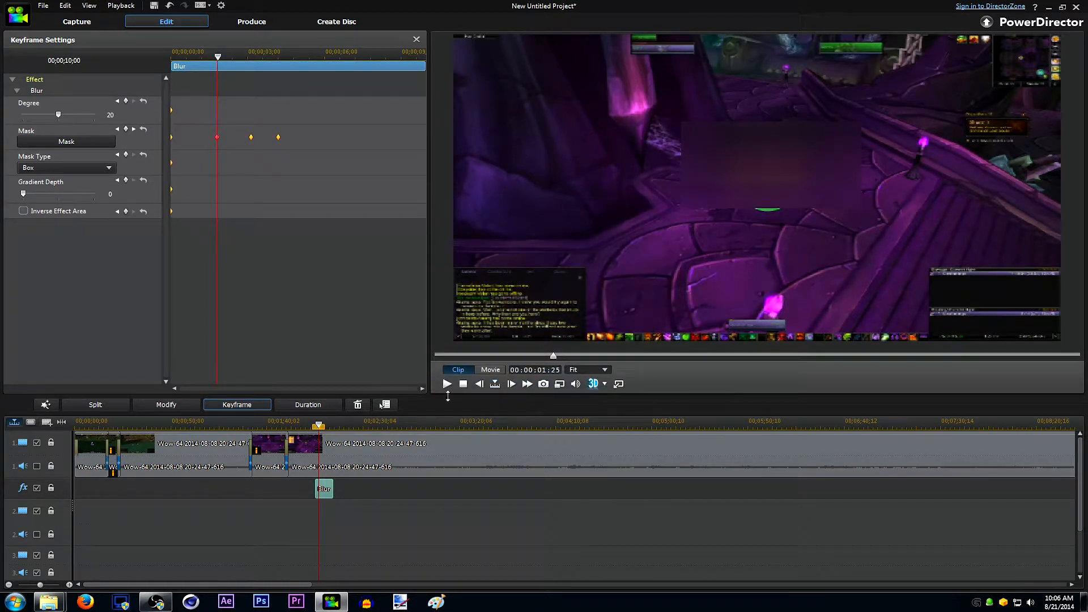
Step: Scrub through the Blur effect's mask keyframes, close their settings and delete the Blur effect from the effect track
left_click_drag(218, 57, 321, 70)
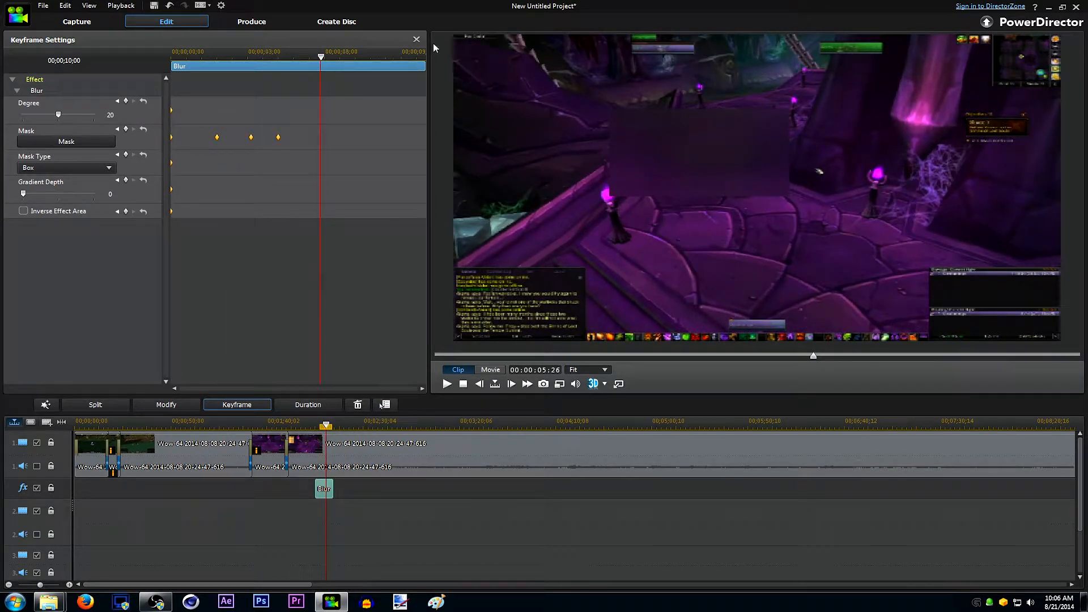
left_click(417, 39)
key("Delete")
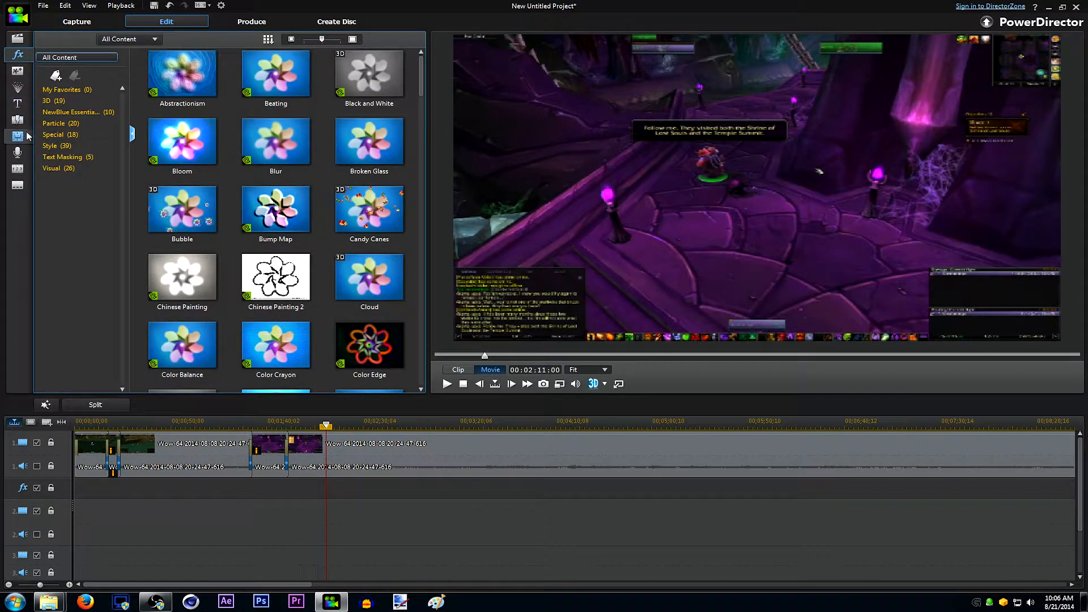
Step: Try the Flared Fashion particle effect on video track 2 at the playhead, then delete it
left_click(18, 88)
left_click(182, 74)
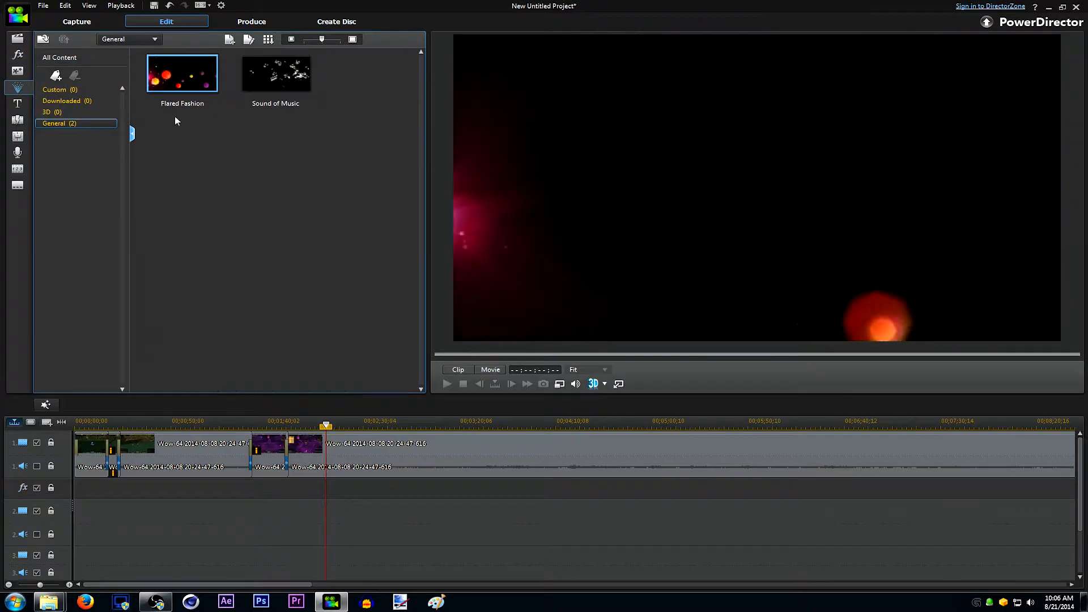
left_click_drag(189, 80, 335, 512)
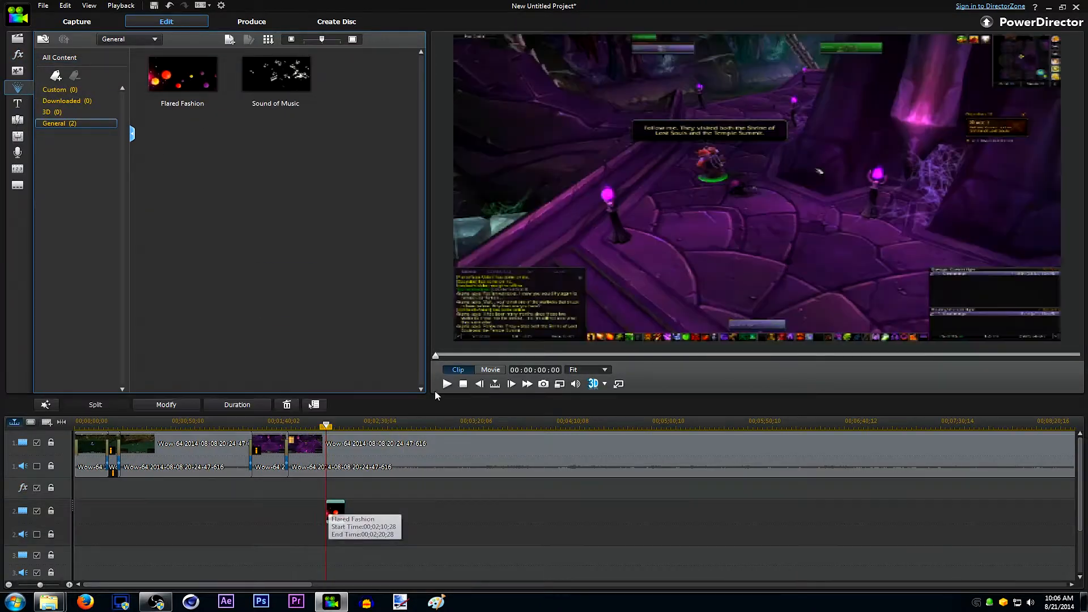
left_click(448, 385)
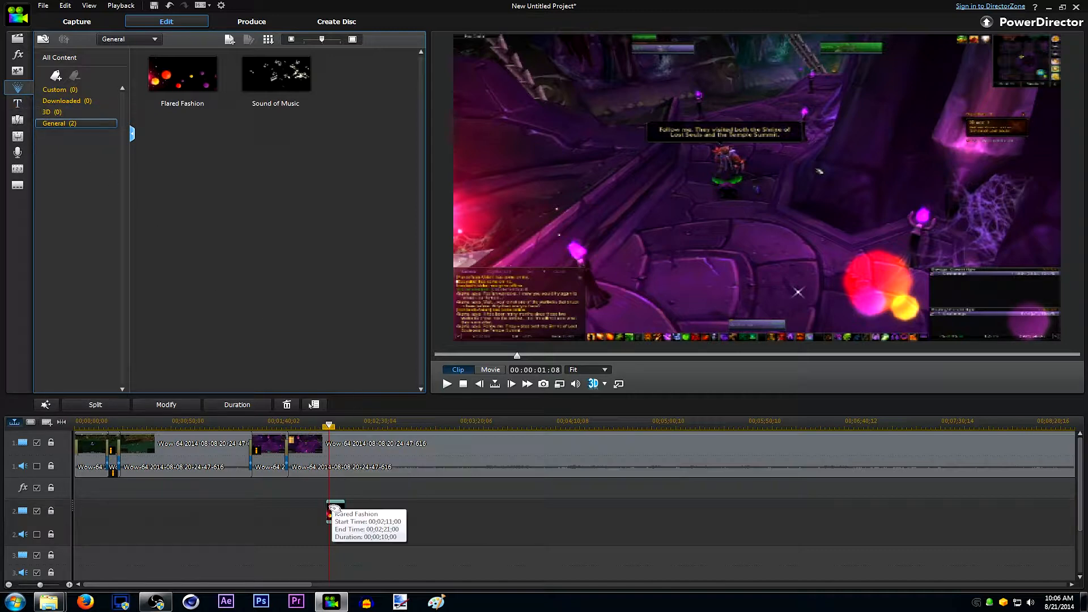
key("Delete")
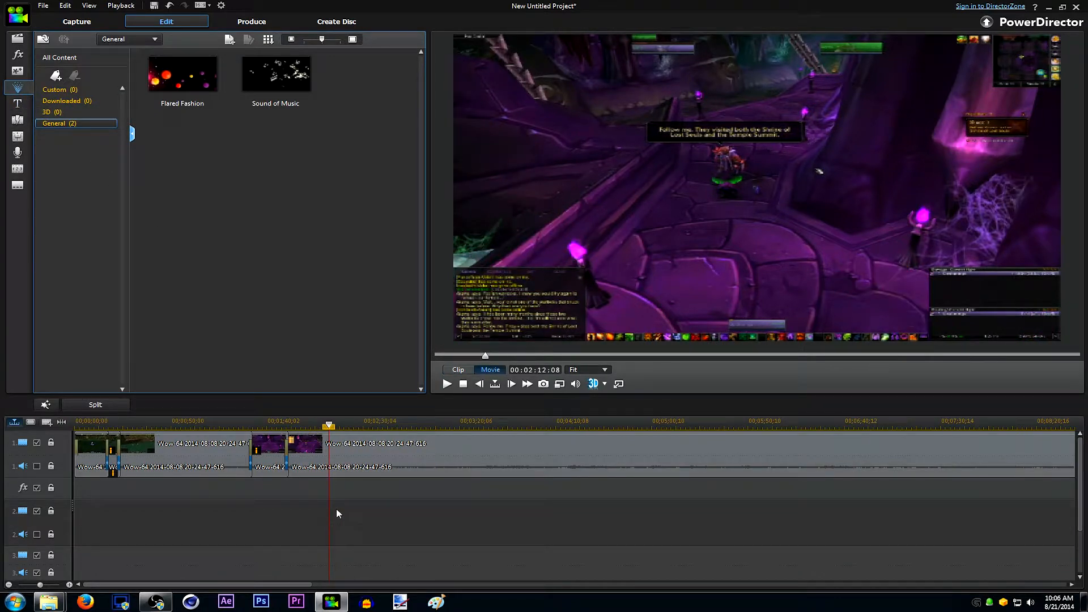
Step: Split the long last clip on video track 1 at 00:06:39:16 and again at 00:08:55:05
left_click_drag(329, 426, 878, 445)
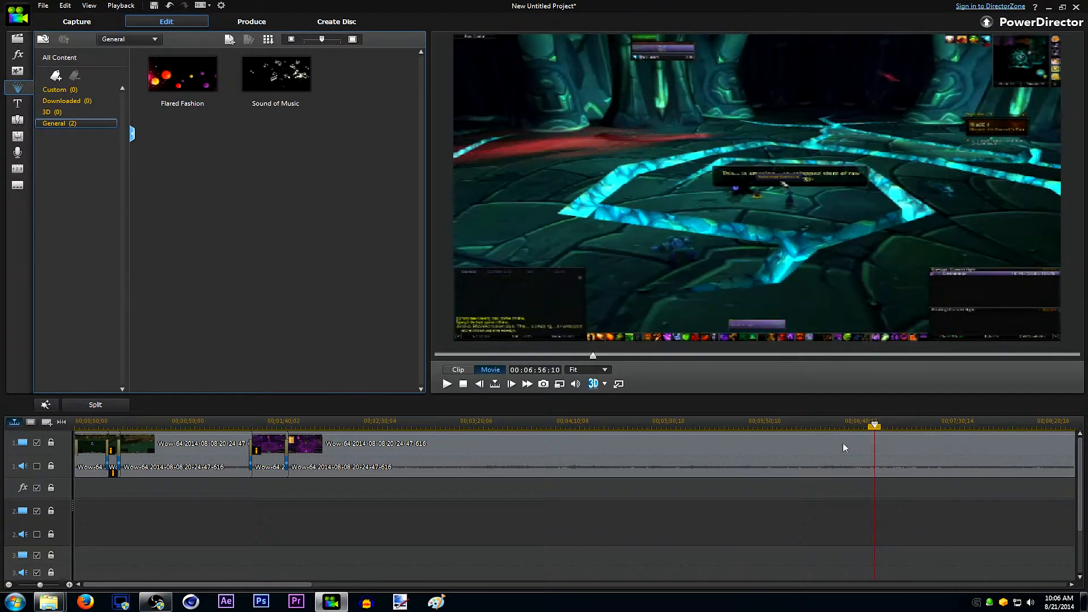
left_click(842, 425)
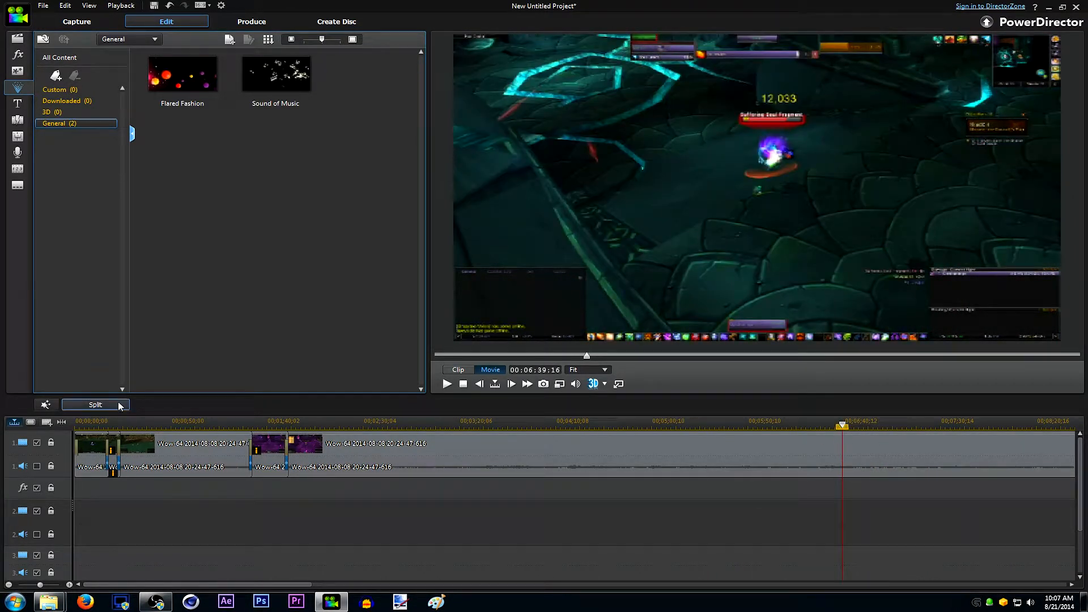
left_click(120, 406)
left_click_drag(283, 585, 376, 585)
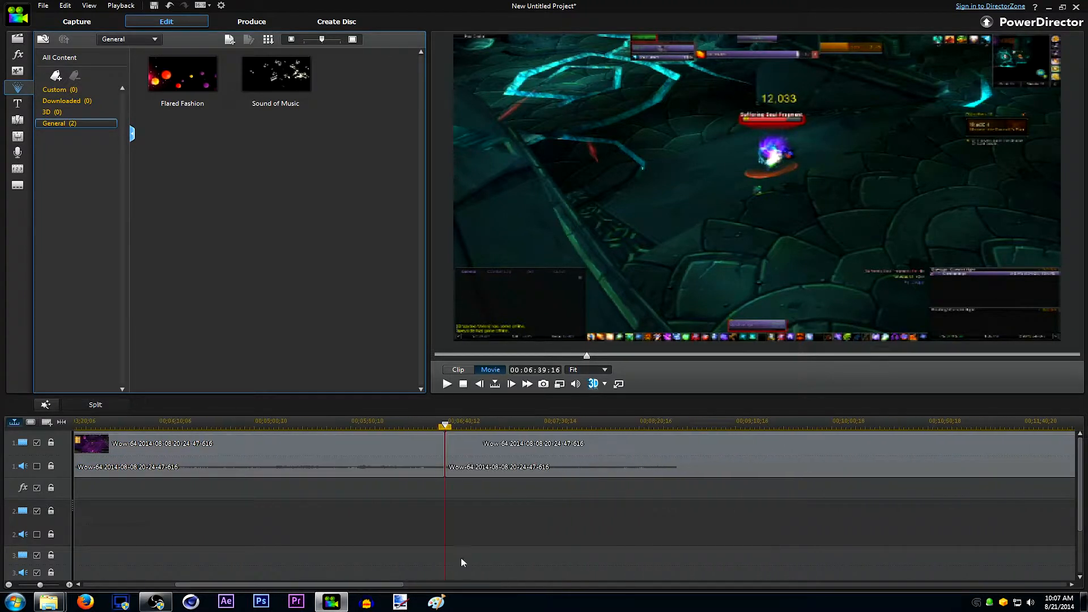
left_click(706, 421)
left_click(101, 405)
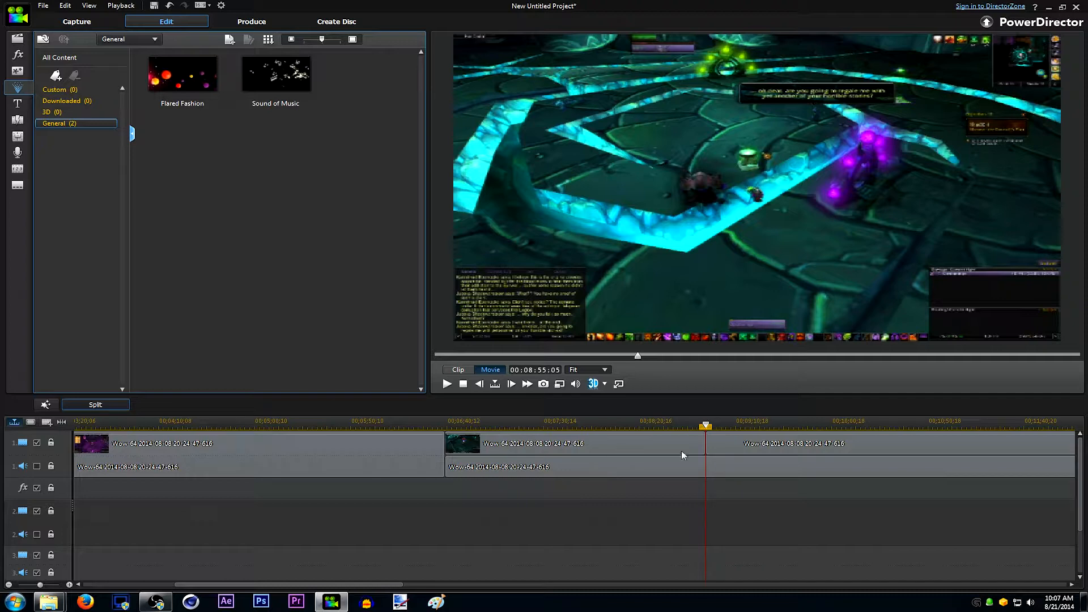
Step: Move the middle split segment down to video track 2 at the same start time and play across its beginning
left_click(654, 445)
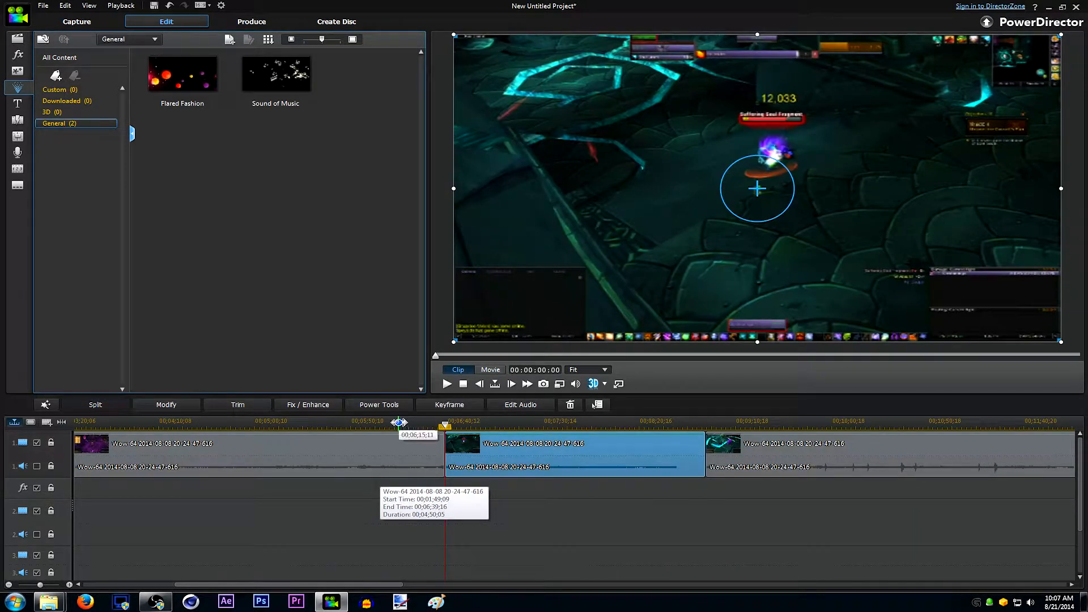
left_click_drag(537, 445, 522, 519)
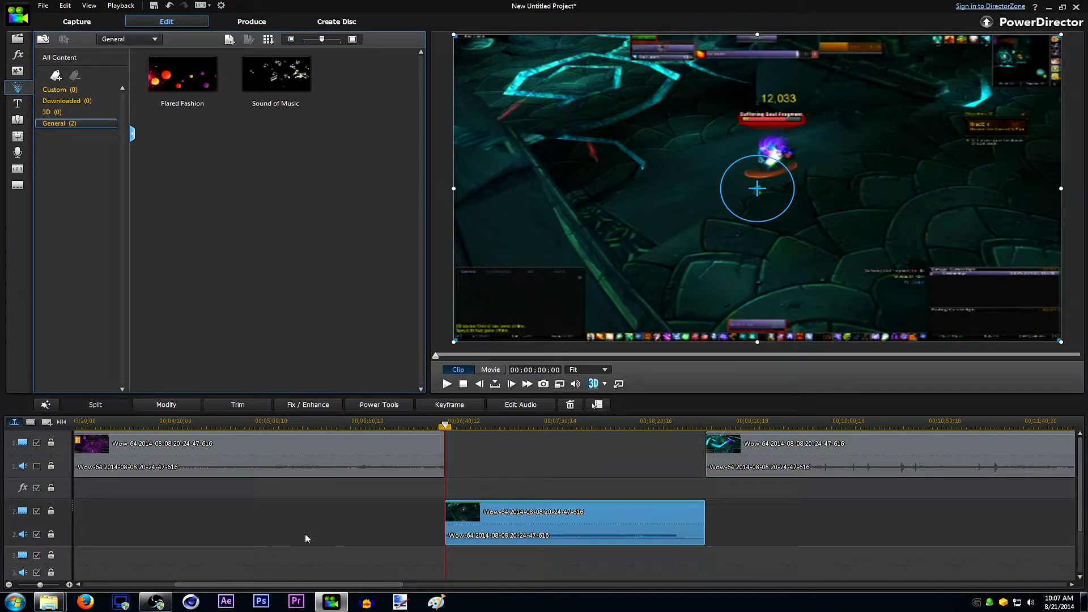
left_click(400, 519)
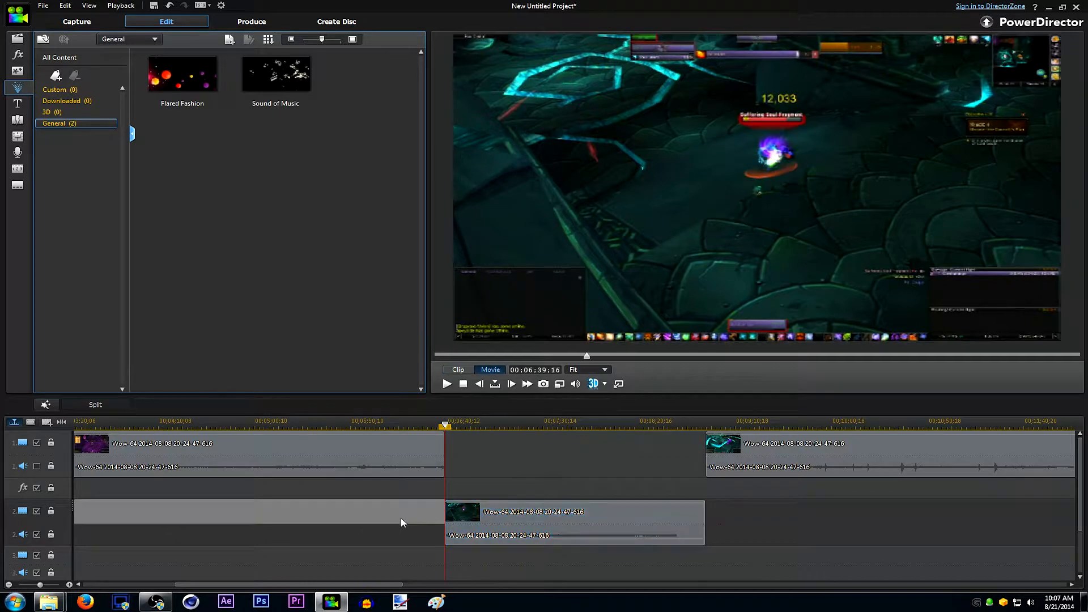
left_click(431, 425)
left_click(469, 455)
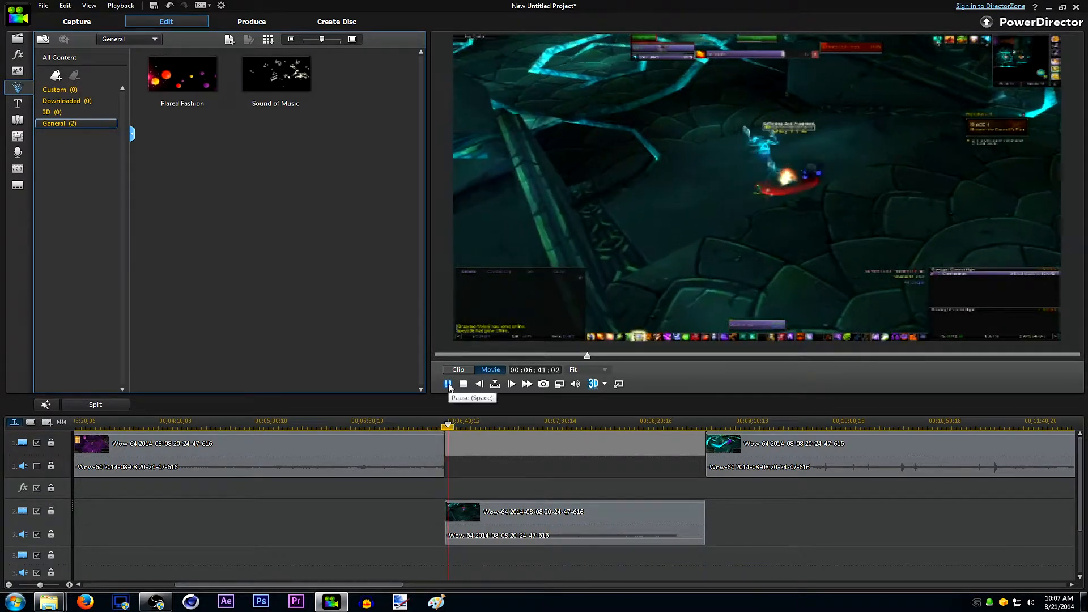
key("space")
Step: Make audio track 2 taller and shape a volume fade-in at the start of its clip using two volume points
left_click_drag(62, 545, 63, 582)
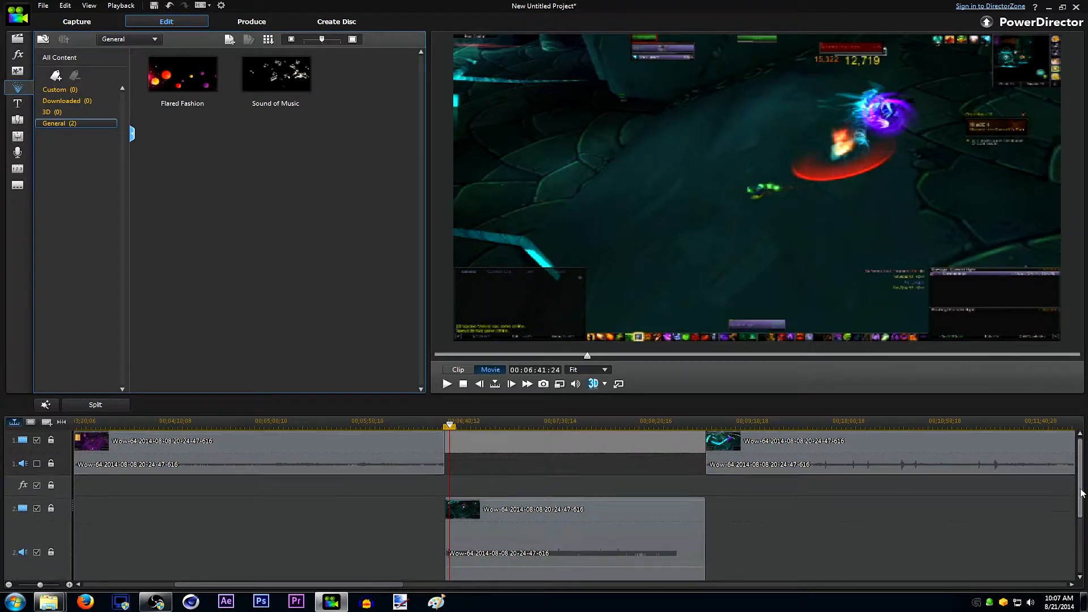
scroll(1060, 502, "down", 2)
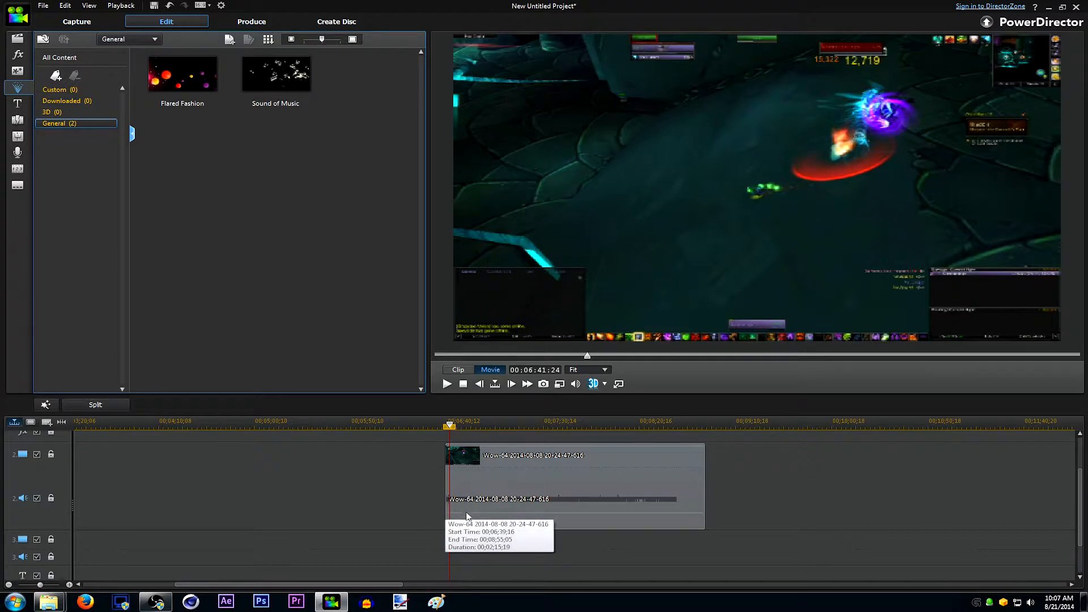
left_click(487, 516)
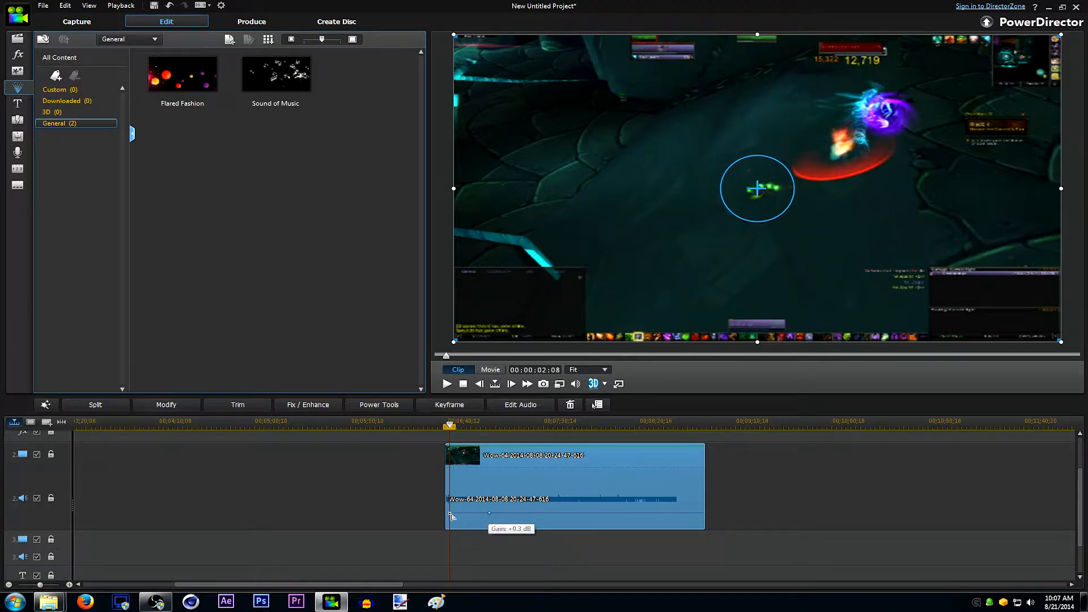
left_click(490, 514)
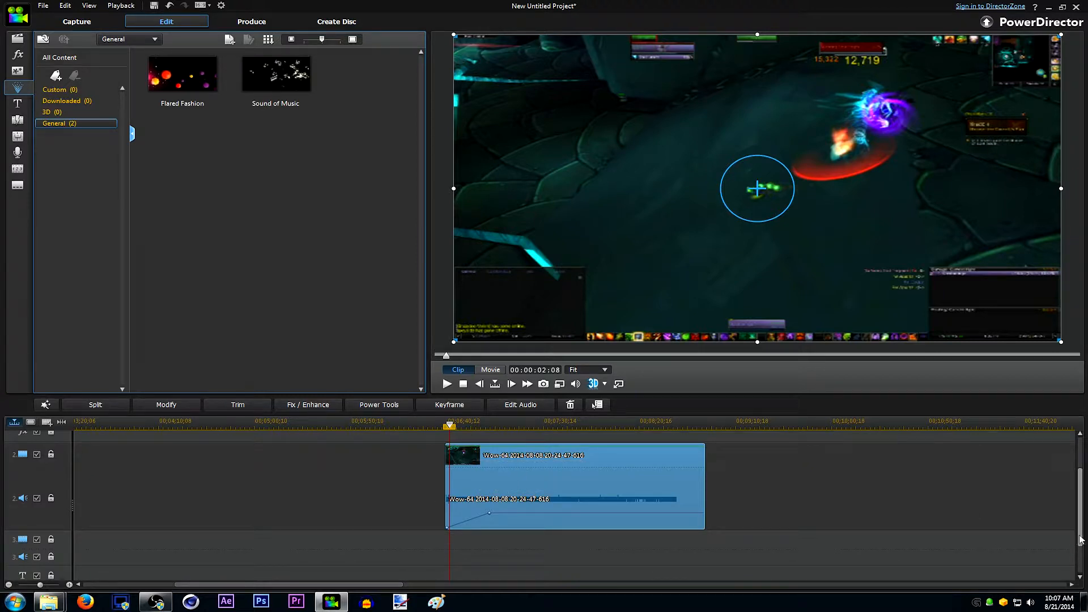
Step: Play the timeline from just before the track 2 clip to check its audio fade-in
scroll(730, 474, "up", 2)
left_click_drag(450, 426, 433, 427)
left_click(446, 385)
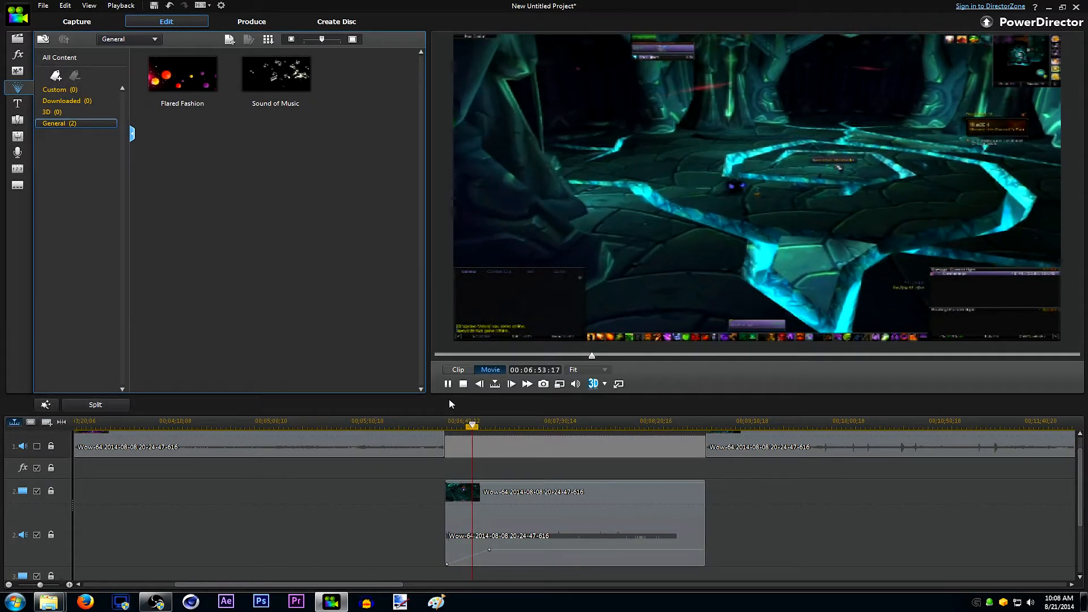
Step: Shorten the track 2 clip's audio fade-in by moving its second volume point closer to the clip's start
left_click(448, 385)
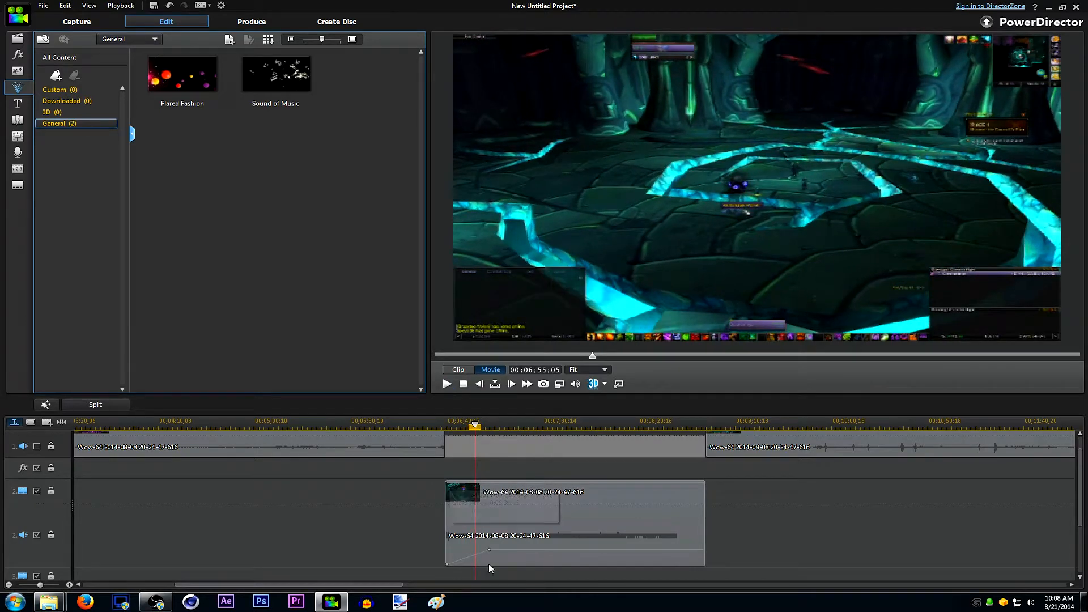
left_click(489, 550)
left_click_drag(489, 550, 490, 549)
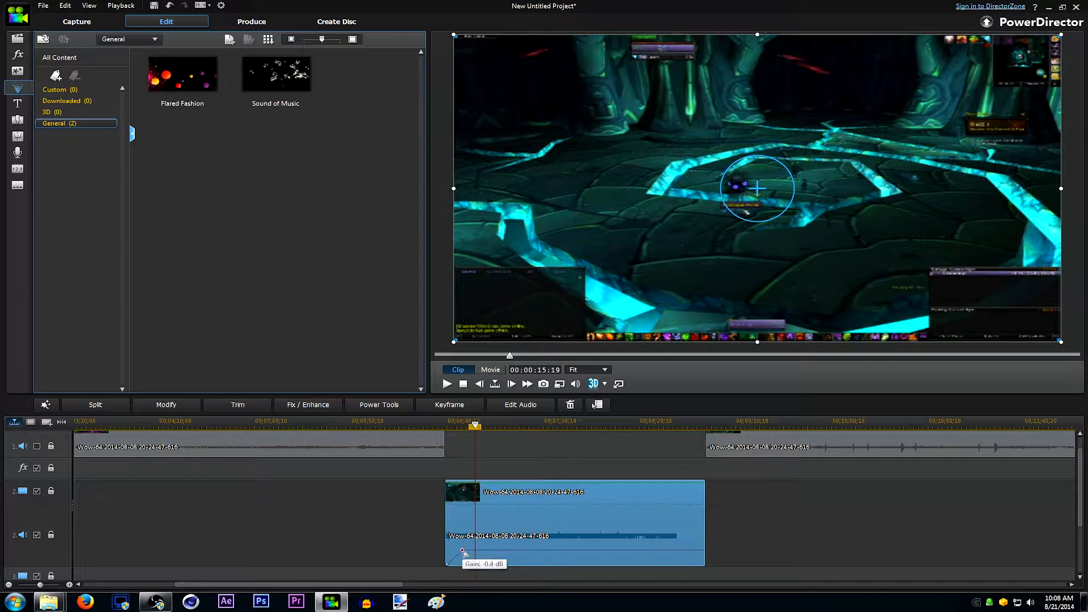
Step: Play the timeline from the start of the track 2 clip to check the shortened audio fade-in
left_click_drag(475, 426, 447, 426)
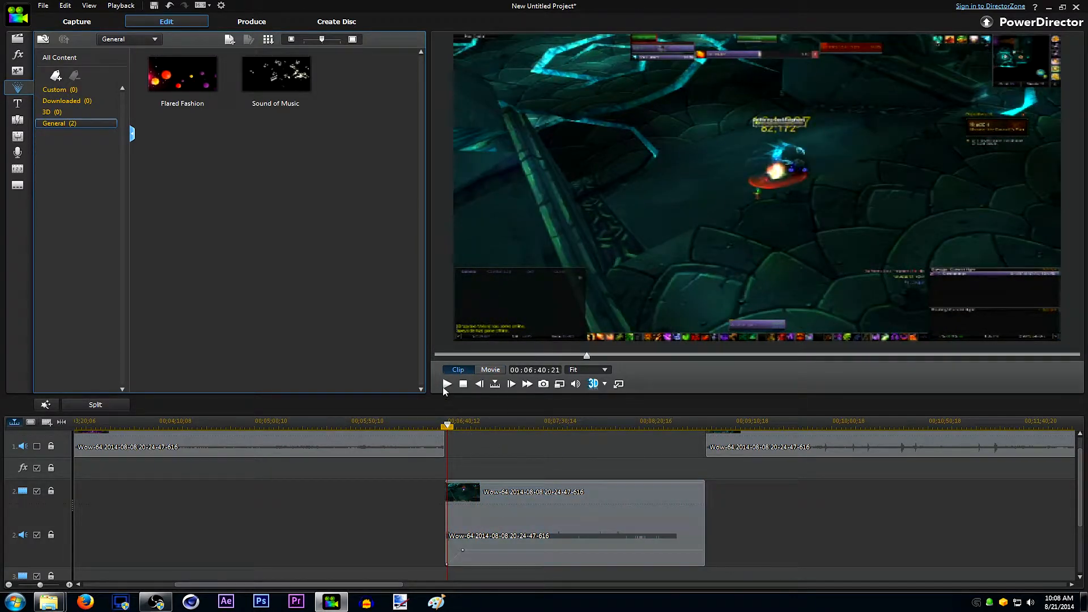
left_click(444, 387)
left_click(446, 386)
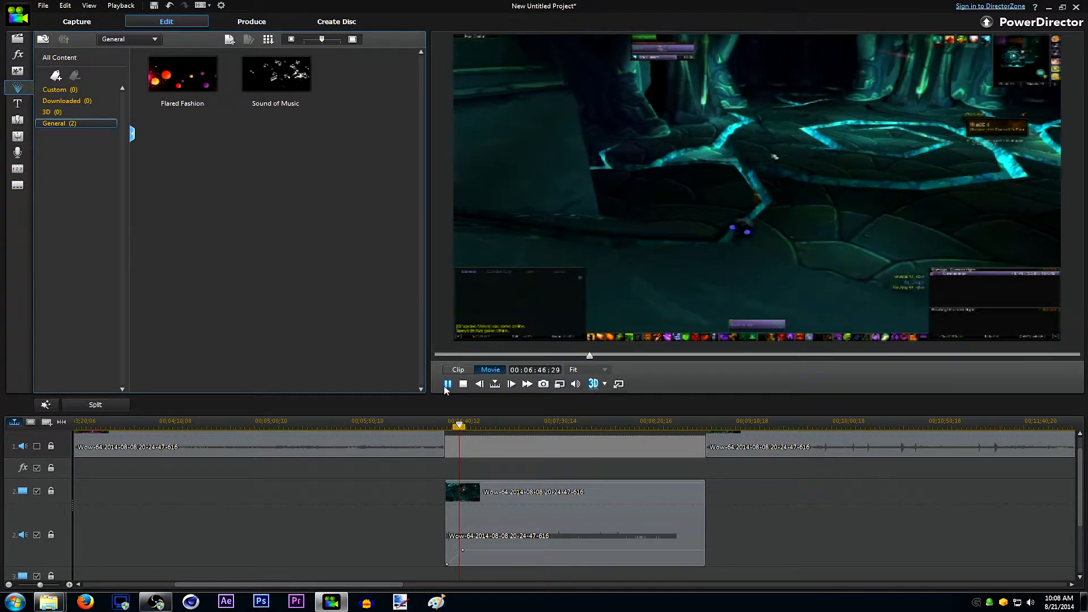
left_click(446, 388)
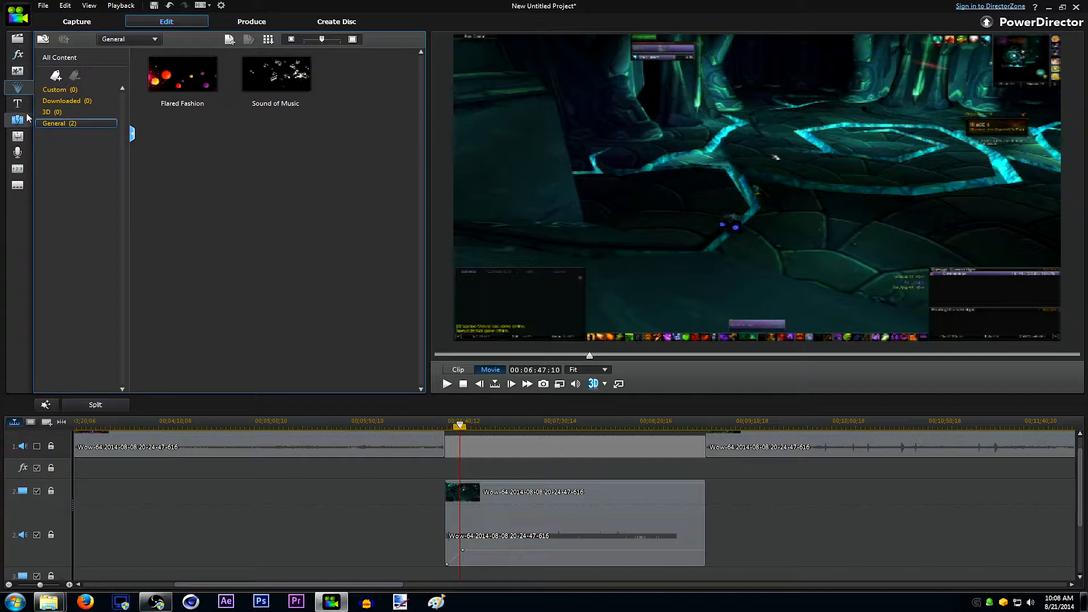
Step: Look through the voice-over, audio mixing, transition, title, particle and PiP object libraries
left_click(17, 152)
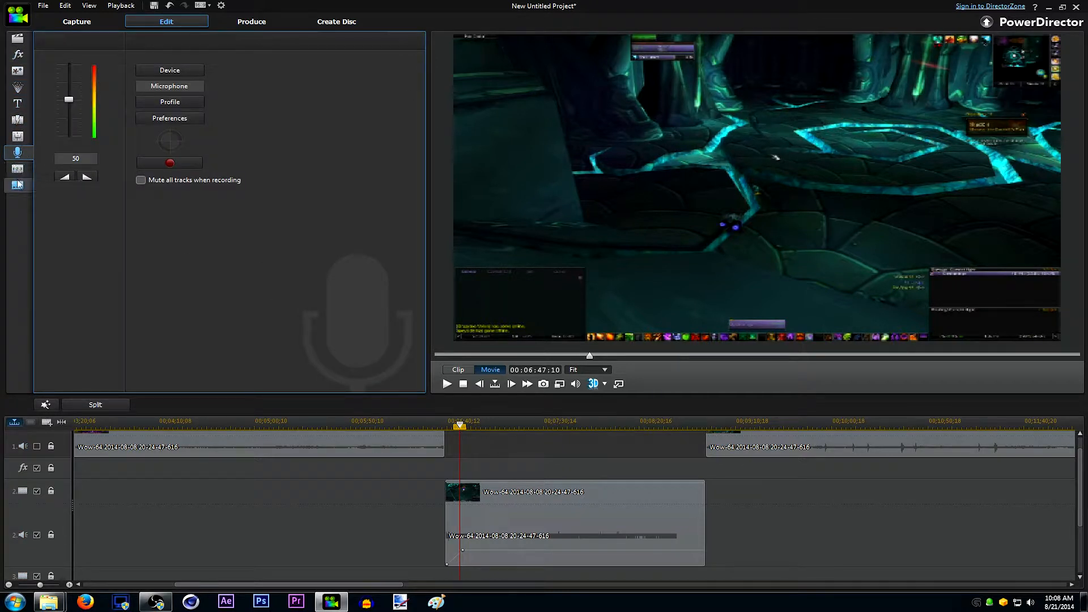
left_click(17, 136)
left_click(18, 120)
left_click(19, 89)
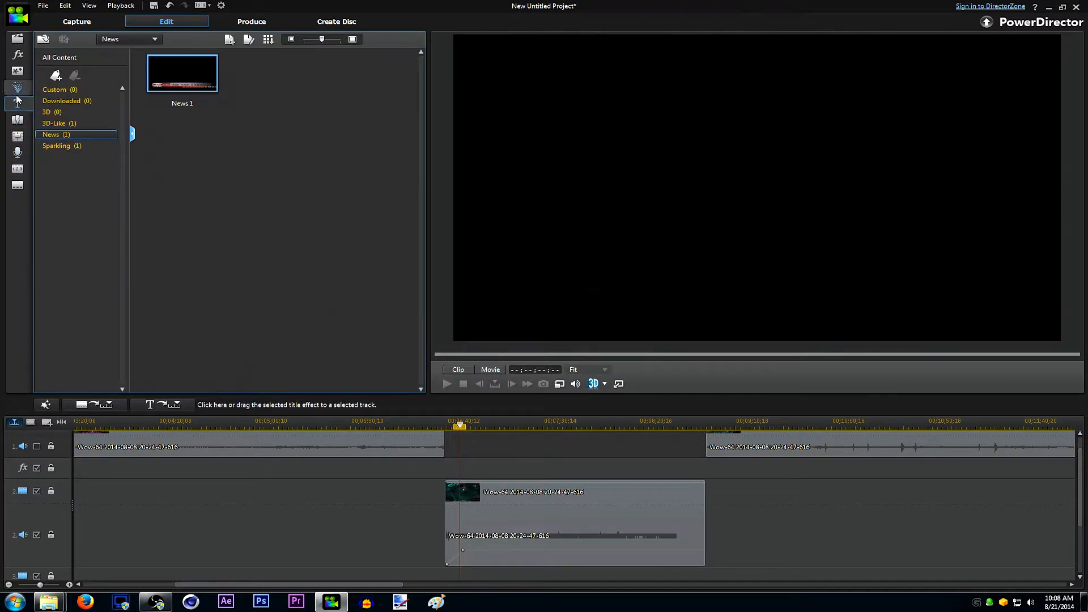
left_click(18, 103)
left_click(18, 90)
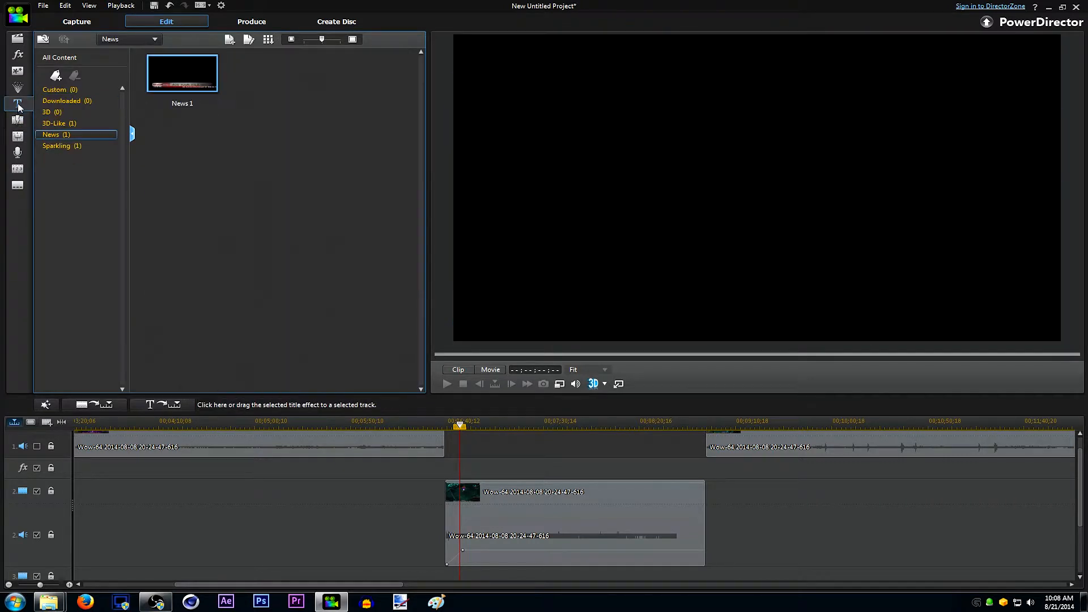
left_click(18, 71)
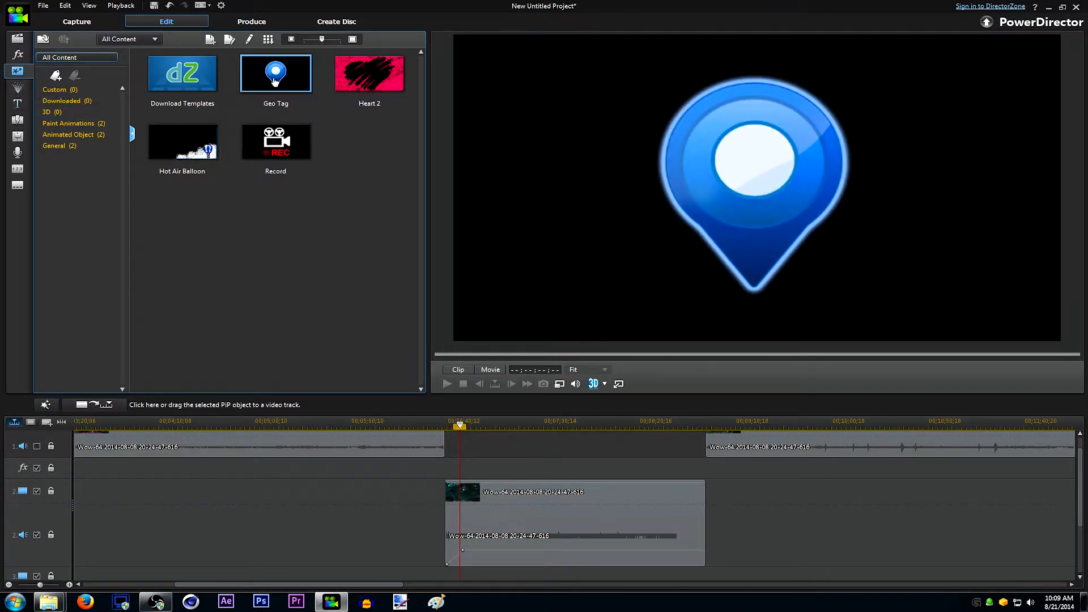
Step: Move the track 2 clip back up to video track 1, filling the gap between the split segments at 00:06:39:16
left_click_drag(273, 80, 459, 437)
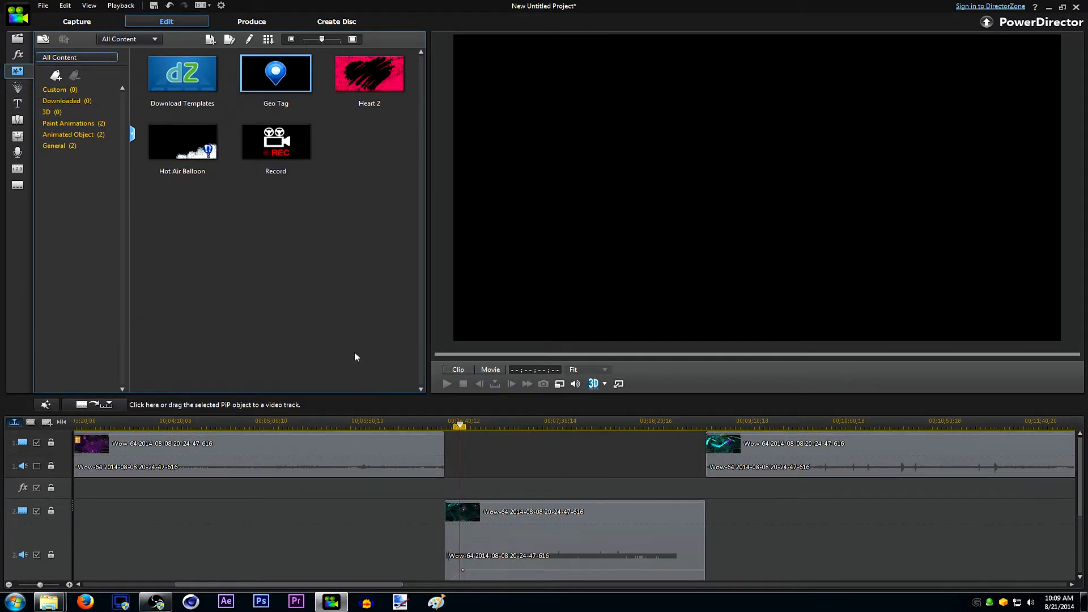
left_click(527, 521)
left_click_drag(527, 522, 527, 448)
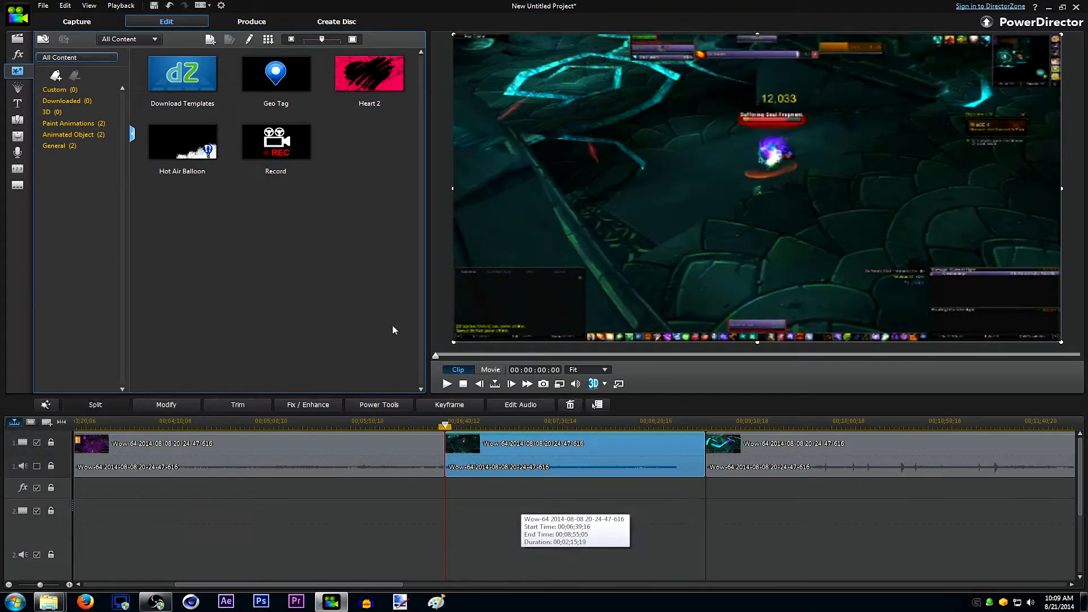
Step: Place the Geo Tag PiP object on video track 2 at the middle segment's start and play across it
left_click_drag(296, 91, 449, 513)
left_click(448, 385)
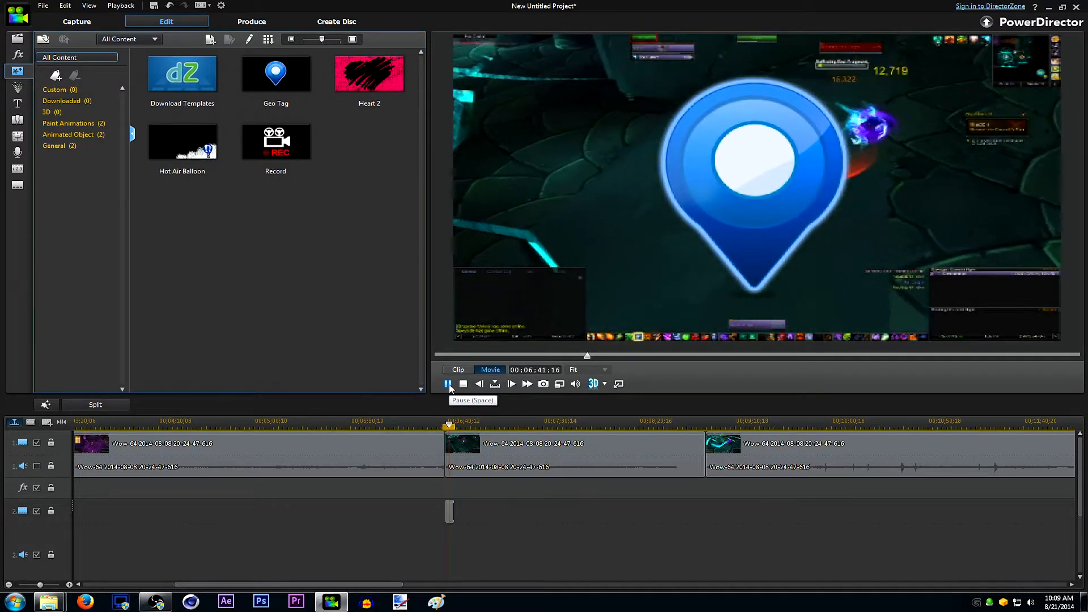
left_click(447, 385)
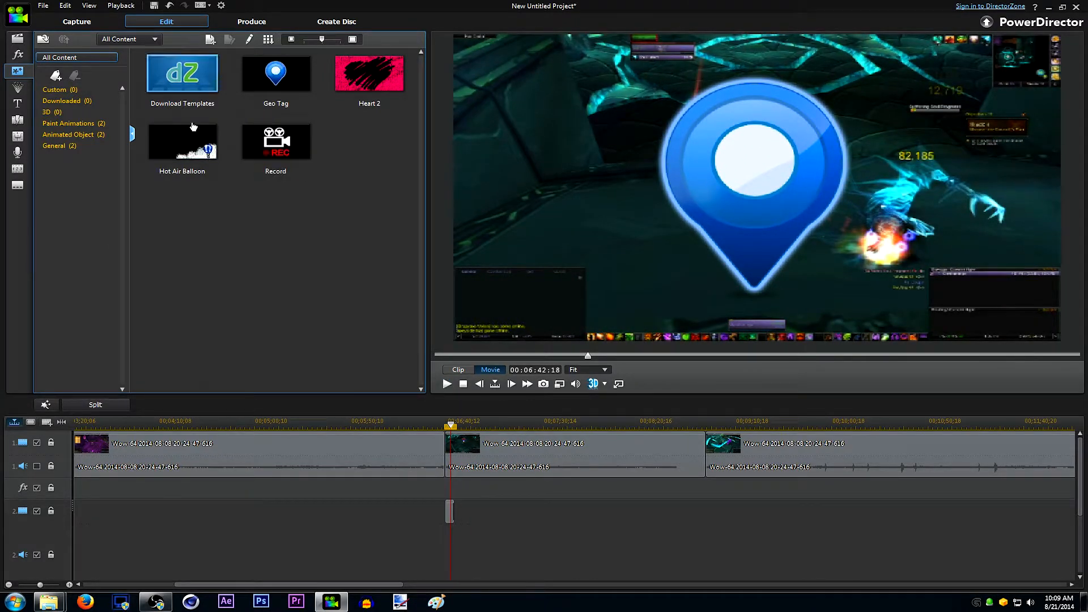
Step: Place the Text Sepia effect from the Text Masking category on the effect track at 00:06:57:15 and play across its start
left_click(17, 55)
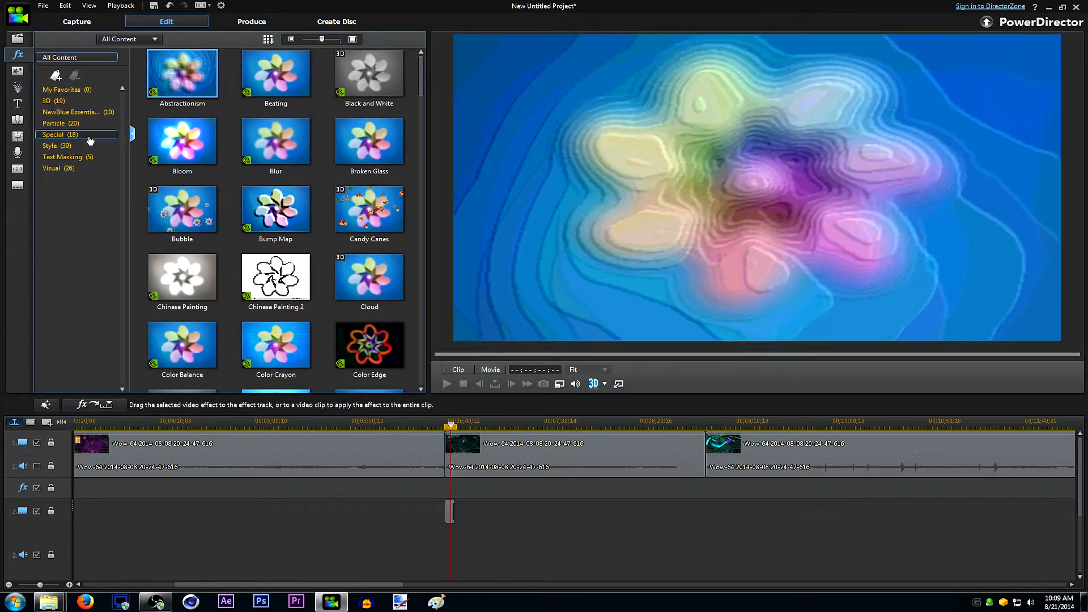
left_click(68, 135)
left_click(71, 157)
left_click(78, 148)
left_click(75, 135)
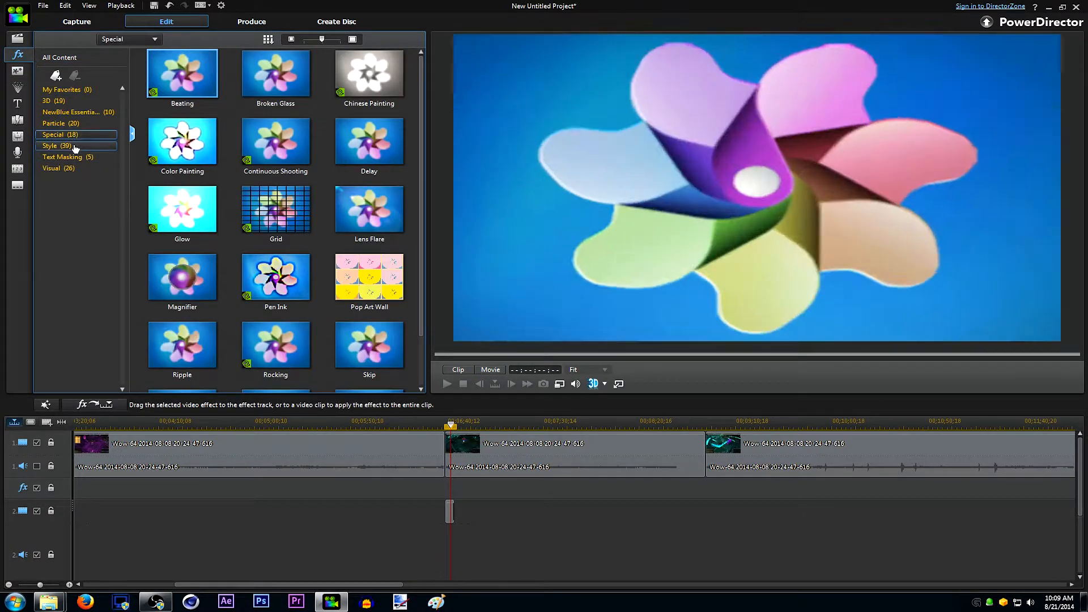
left_click(76, 148)
left_click(71, 157)
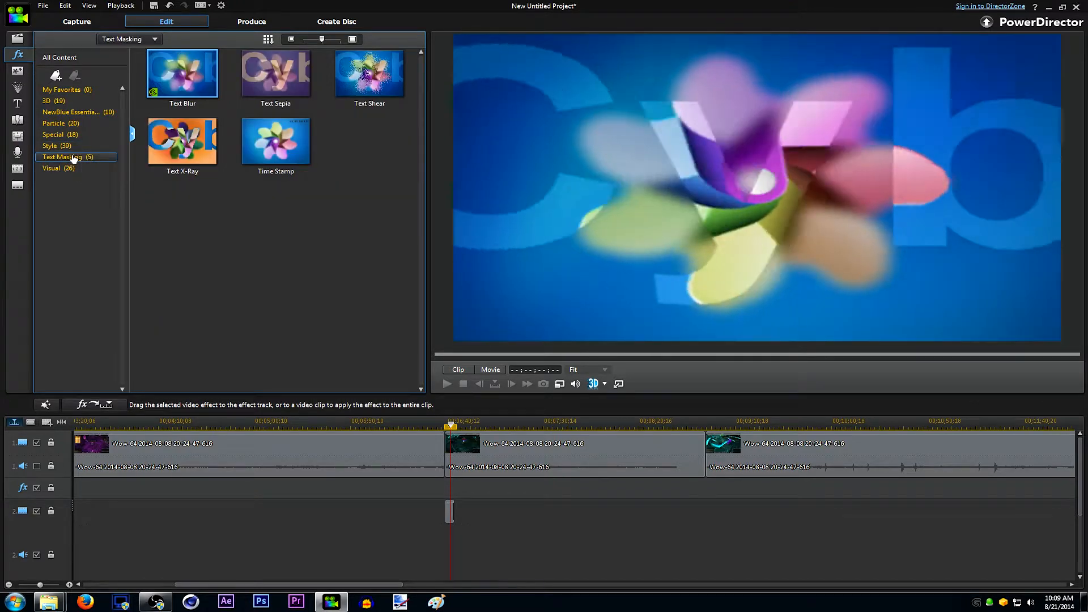
left_click_drag(287, 79, 481, 489)
left_click(467, 496)
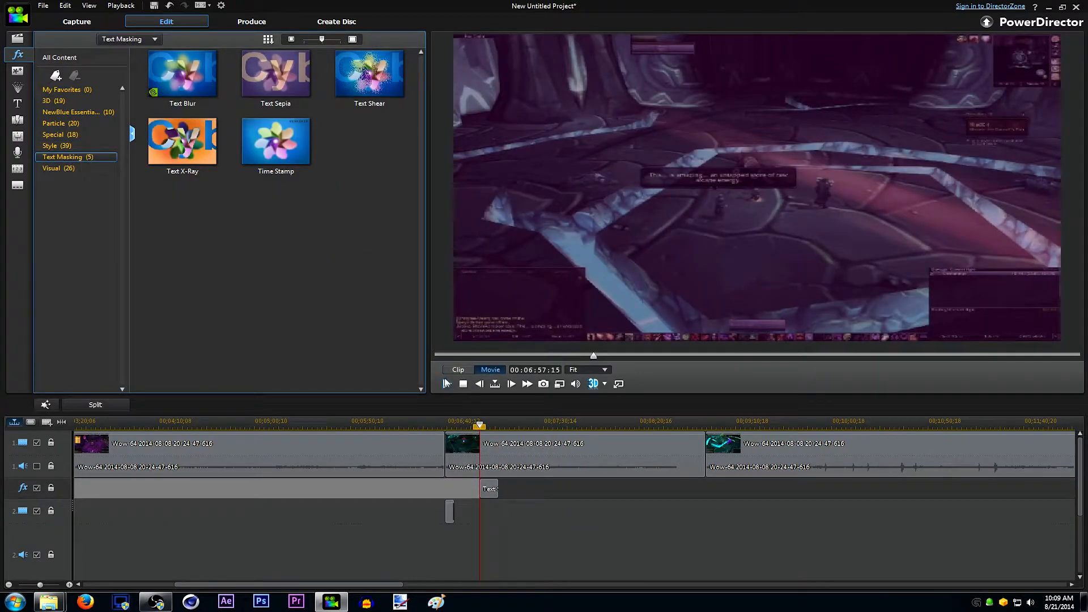
left_click(447, 384)
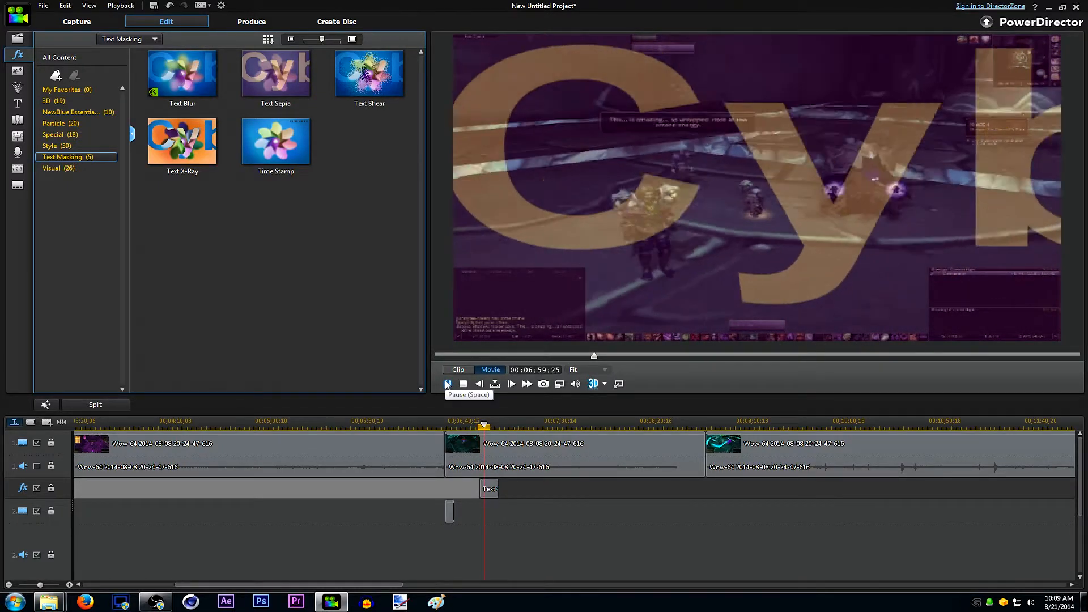
left_click(448, 384)
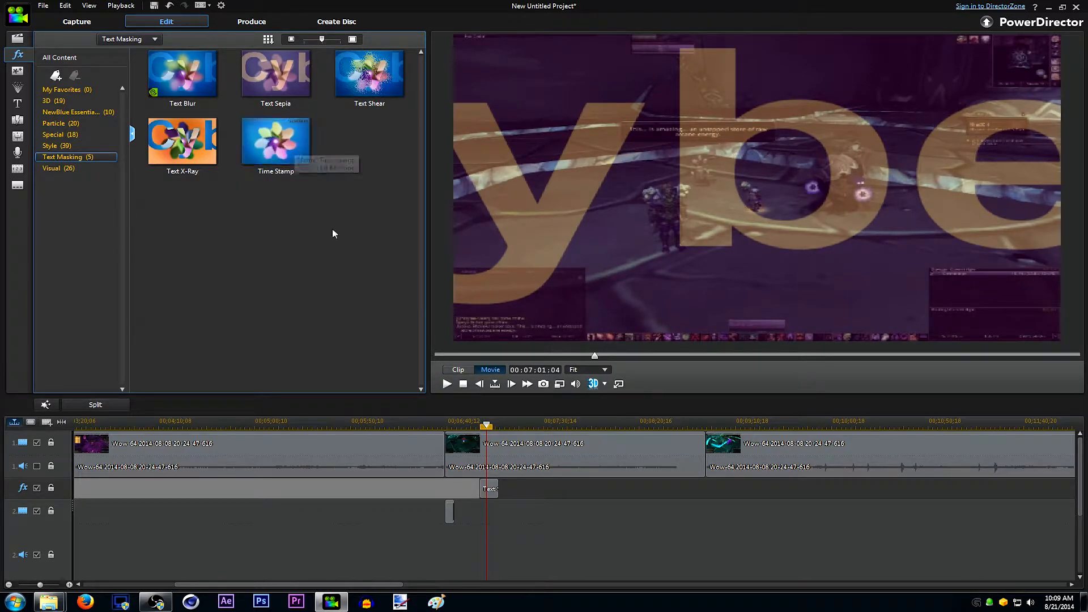
Step: Delete the Text Sepia effect and the Geo Tag object from the timeline together
left_click_drag(479, 514, 452, 499)
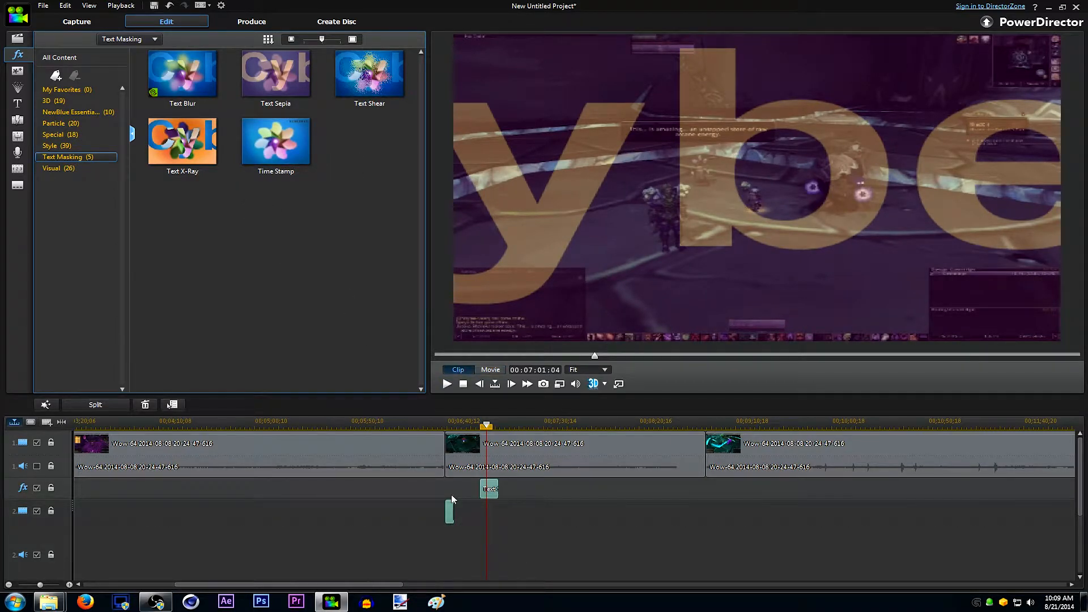
key("Delete")
Step: Enable Color Adjustment for the middle segment on video track 1, with Sharpness at 5 and Vibrancy at 15
left_click(560, 444)
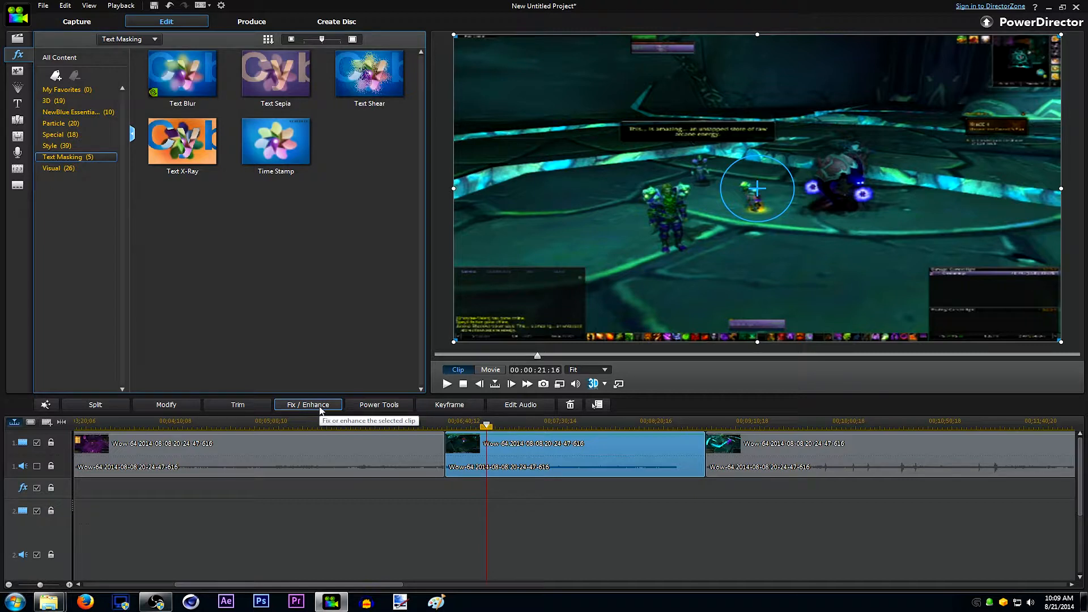
left_click(320, 406)
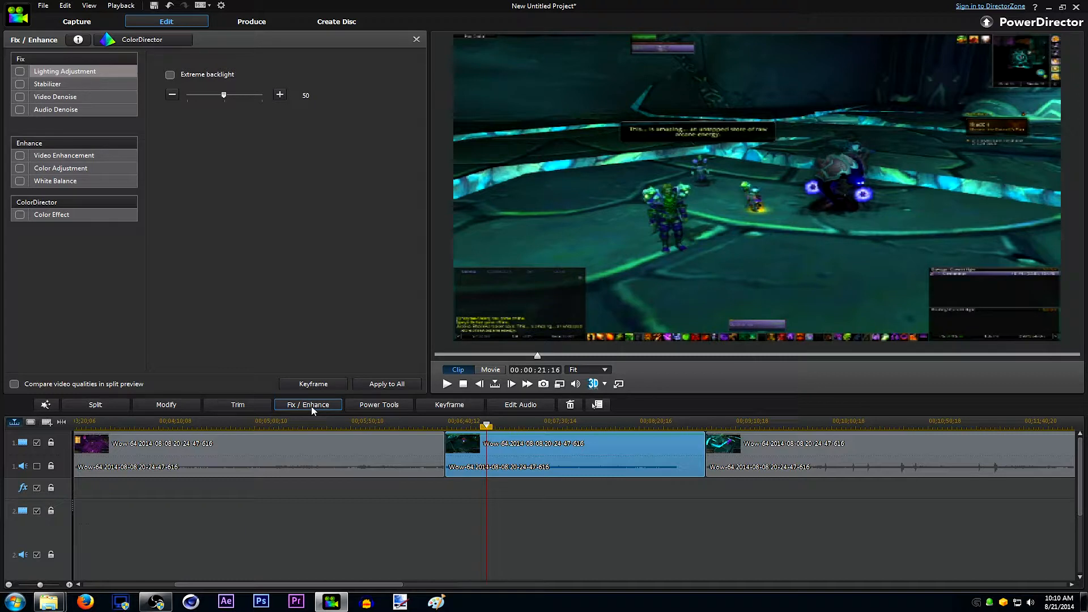
left_click(21, 168)
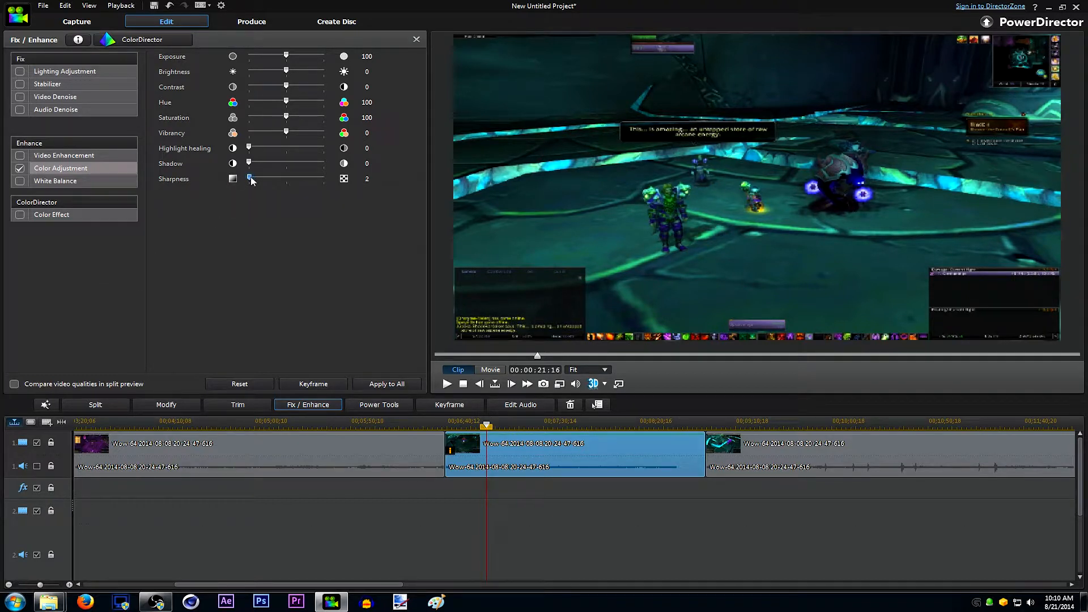
left_click_drag(251, 177, 253, 179)
left_click_drag(286, 133, 292, 135)
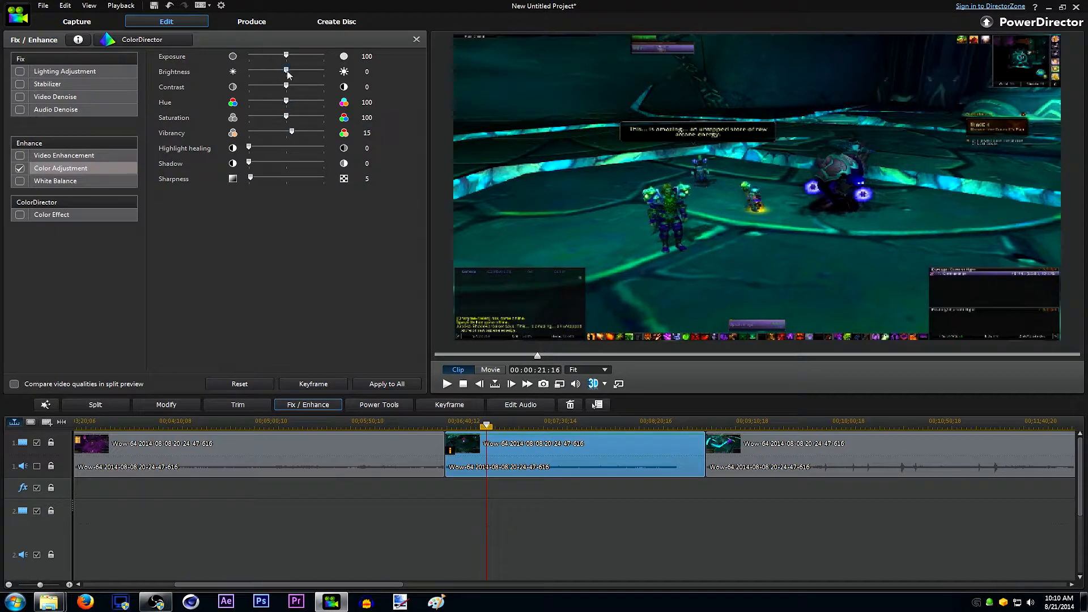
Step: Set the segment's Contrast to 50 and apply the colour adjustment to all clips
left_click_drag(287, 84, 305, 90)
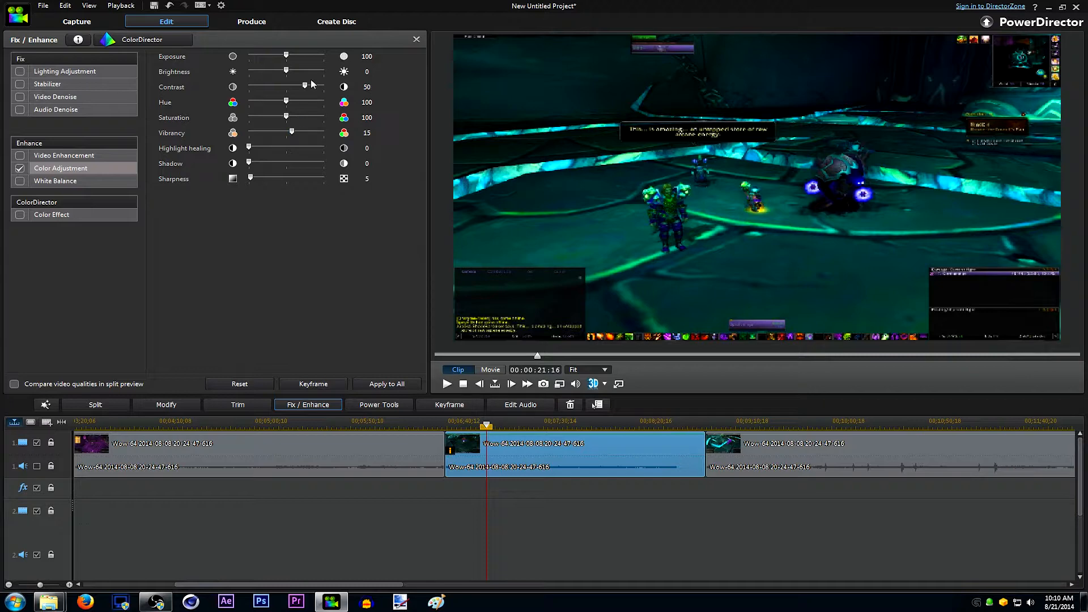
mouse_move(305, 85)
left_mouse_down()
mouse_move(342, 86)
mouse_move(271, 91)
mouse_move(328, 99)
mouse_move(304, 99)
left_mouse_up()
left_click(390, 386)
Step: Set the video production output to H.264 AVC with the AVC 1920 x 1080/60p (28 Mbps) quality profile
left_click(260, 23)
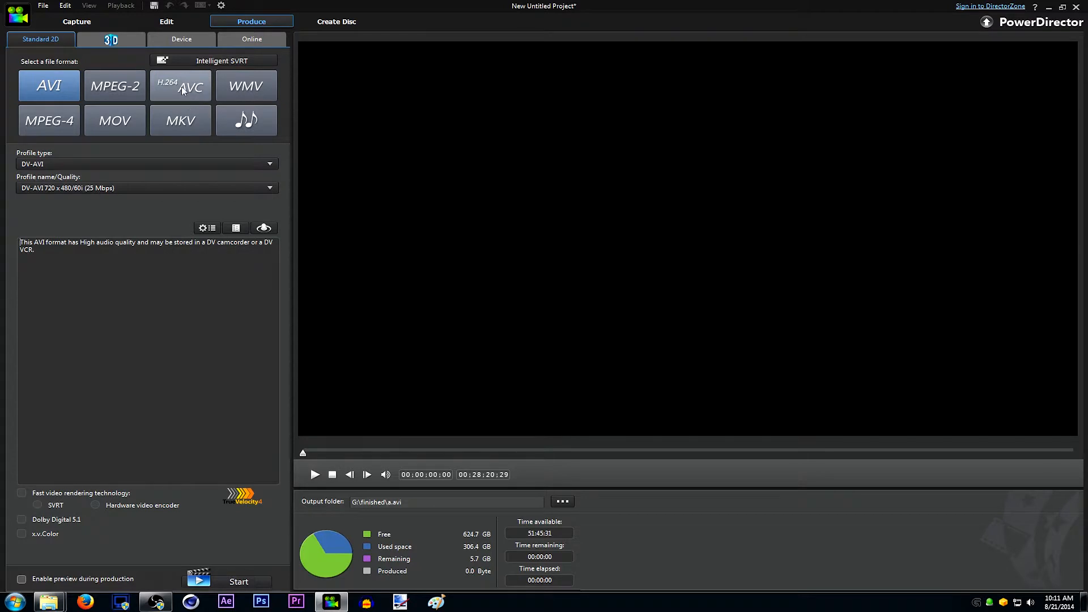
left_click(183, 90)
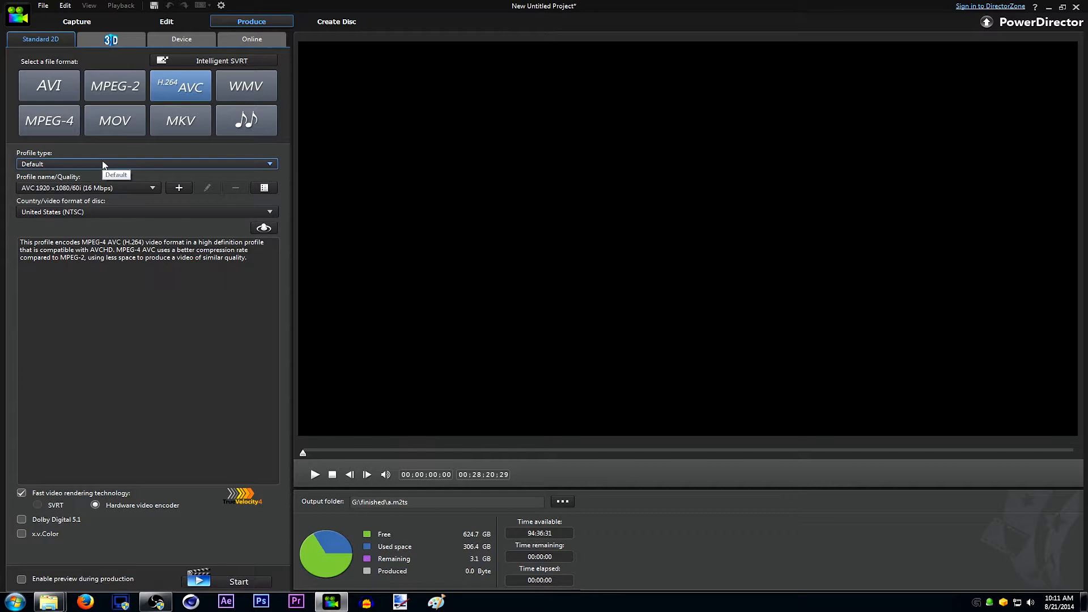
left_click(104, 165)
left_click(106, 172)
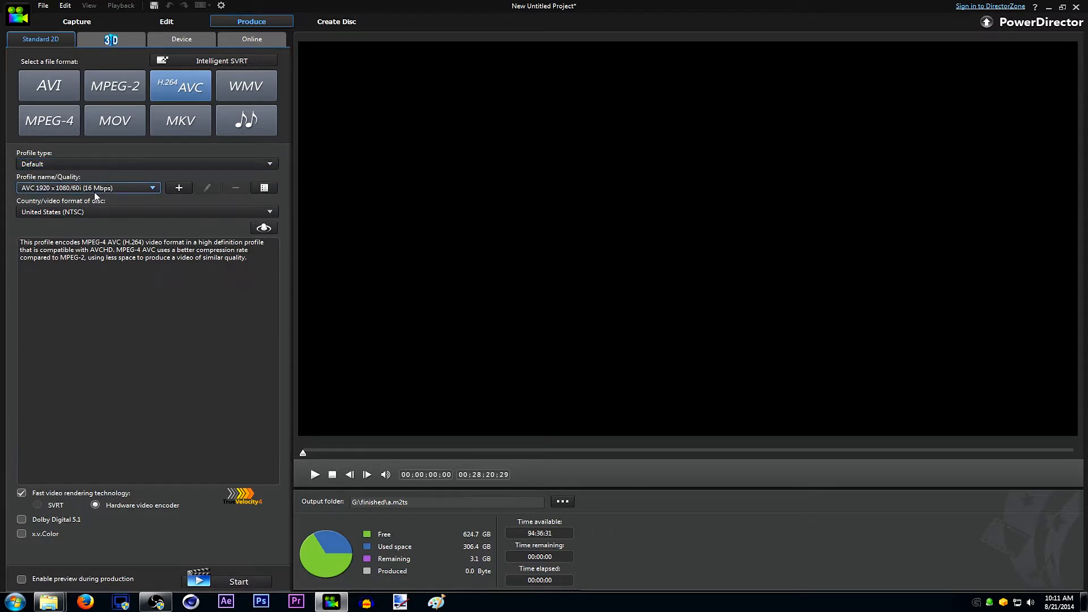
left_click(96, 189)
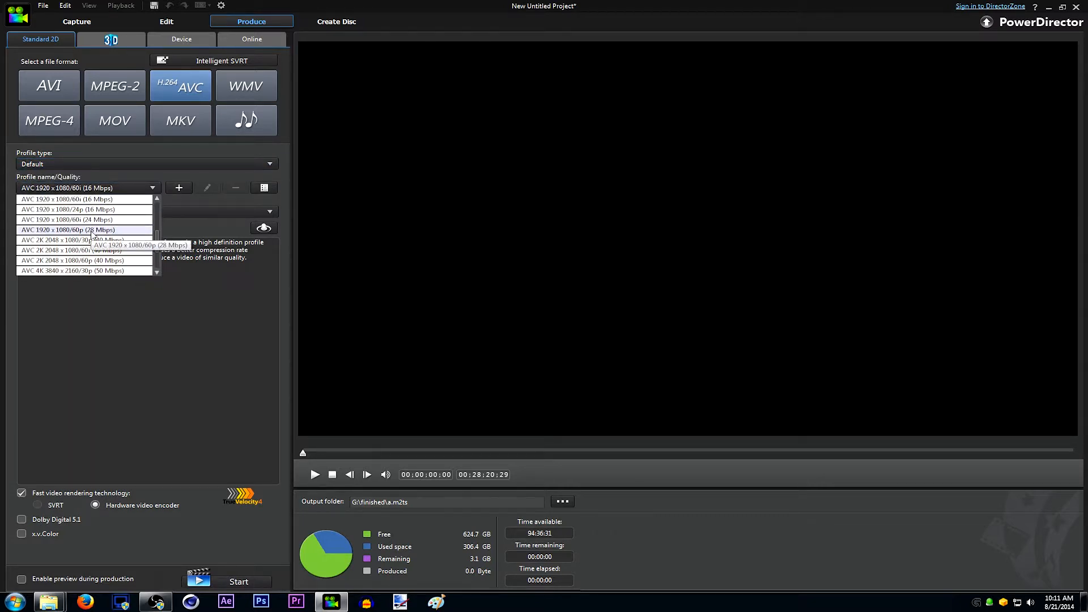
left_click(93, 230)
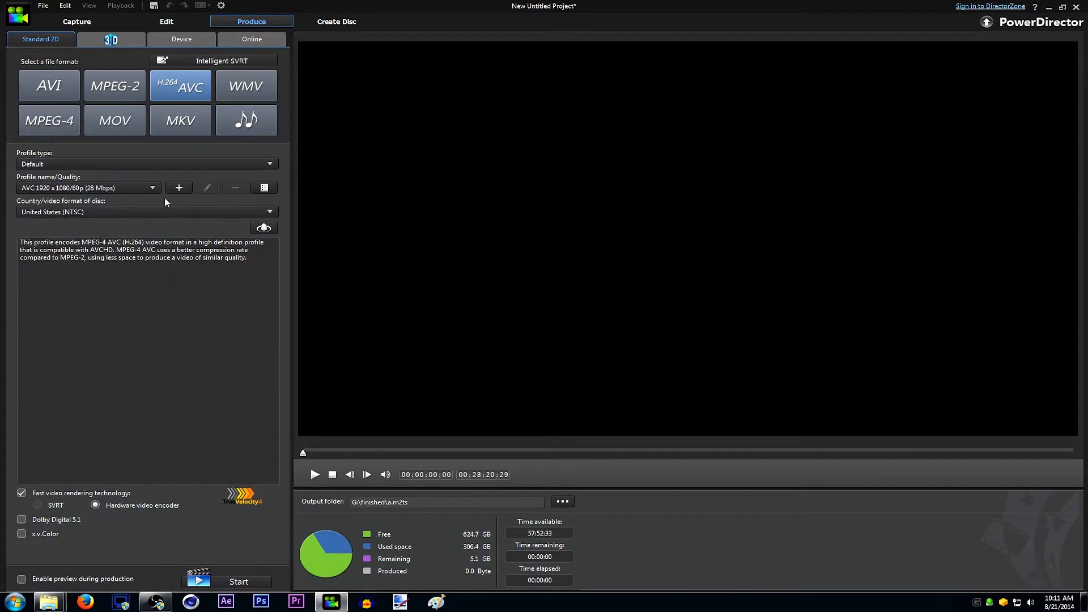
Step: Start a custom quality profile named asd and set its video frame rate to 60
left_click(179, 188)
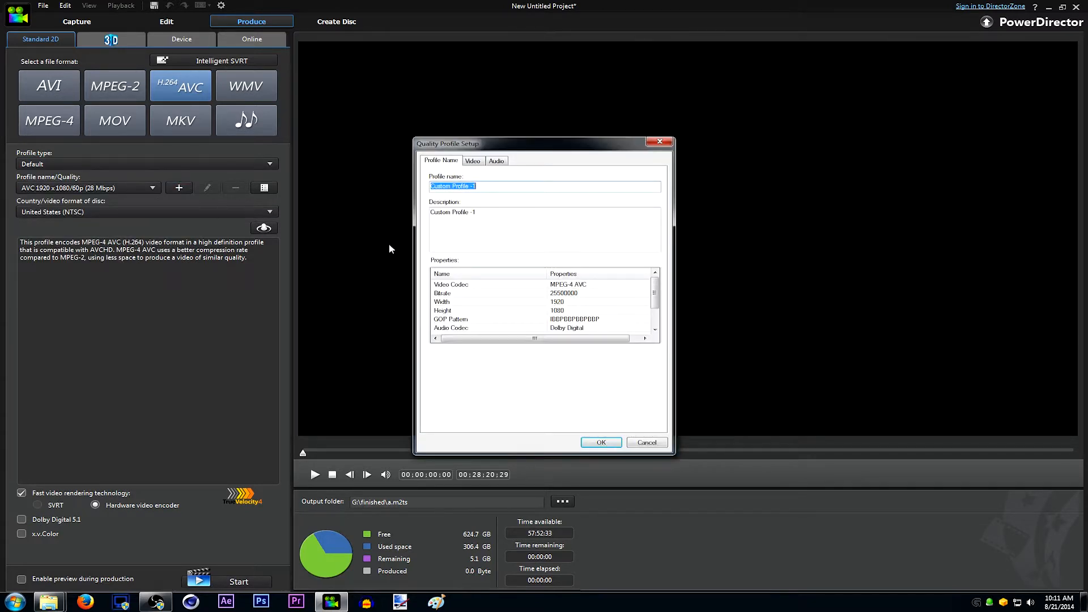
type("asd")
left_click(472, 162)
left_click(481, 217)
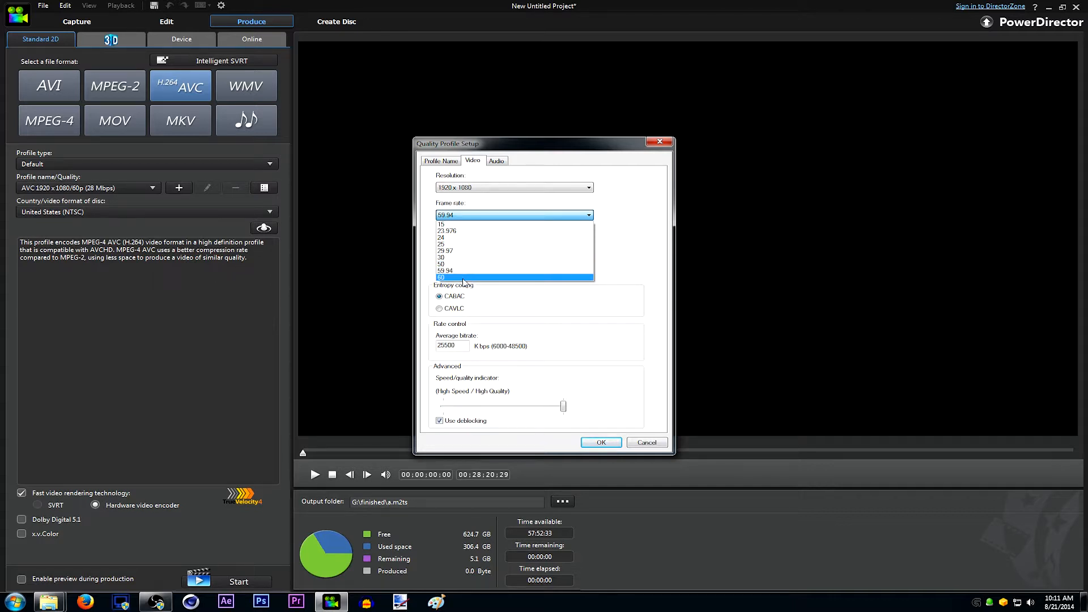
left_click(463, 278)
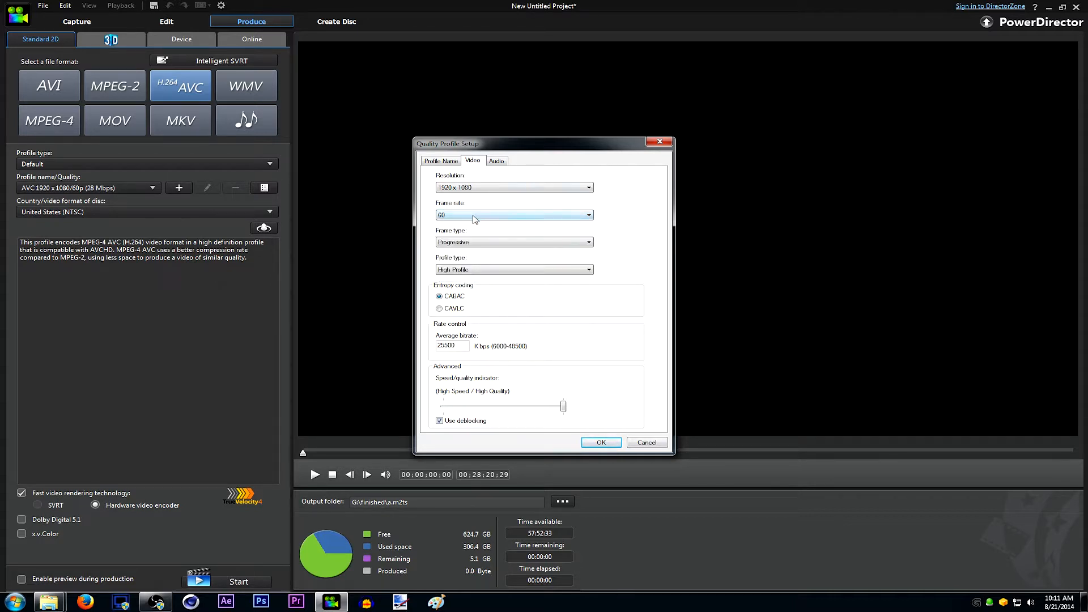
Step: Check the frame rate, frame type and profile type options in the custom profile's video settings
left_click(479, 215)
left_click(479, 216)
left_click(482, 243)
left_click(489, 252)
left_click(490, 270)
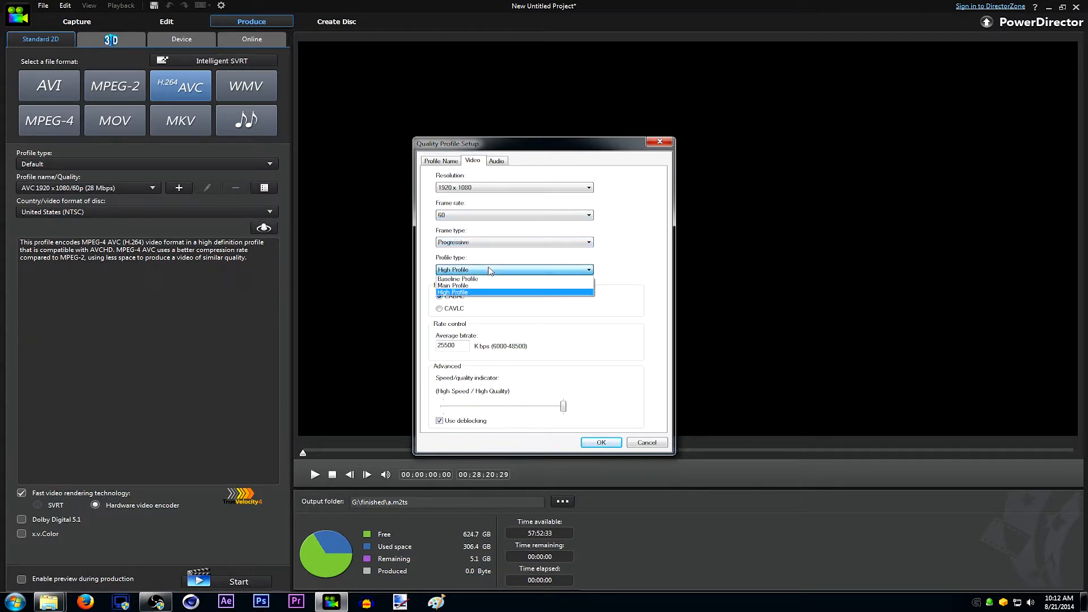
left_click(480, 277)
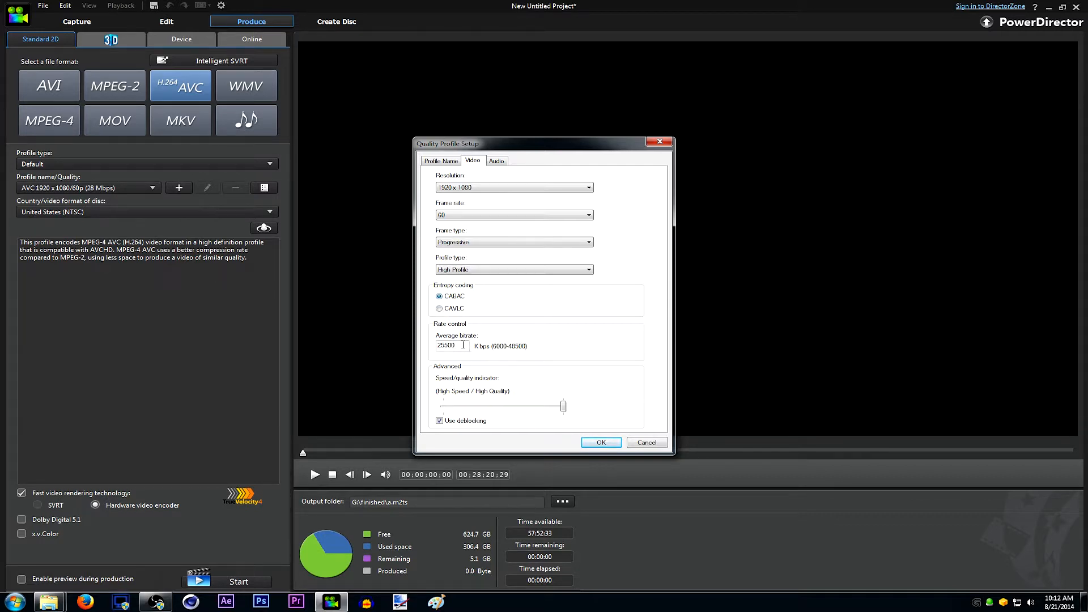
Step: Check the average bitrate and the speed/quality indicator in the custom profile's video settings
left_click_drag(455, 346, 396, 337)
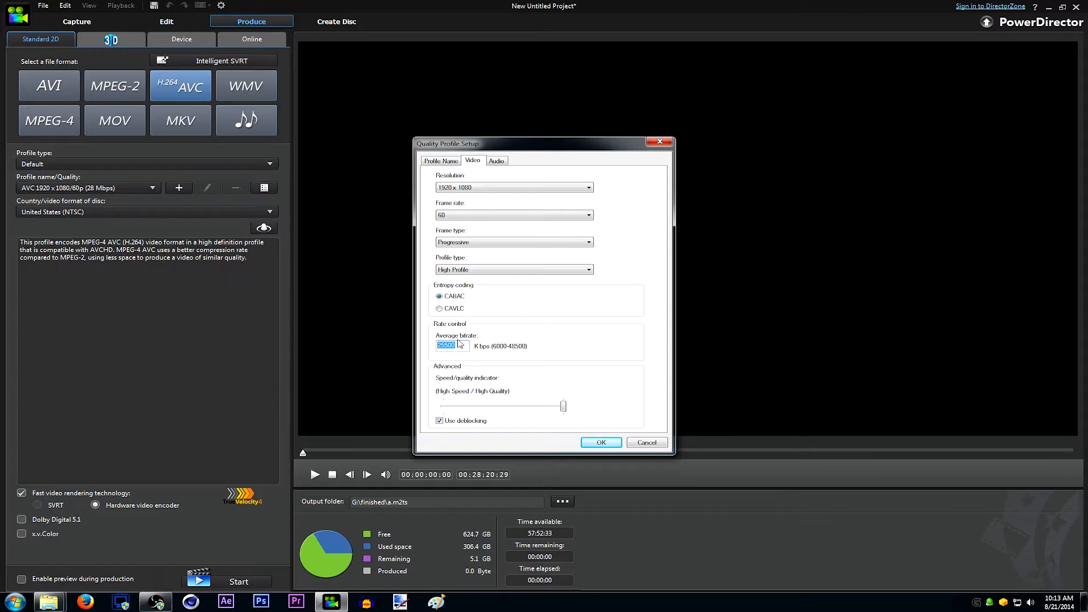
left_click(462, 348)
mouse_move(565, 411)
left_mouse_down()
mouse_move(471, 413)
mouse_move(575, 396)
left_mouse_up()
Step: Check the custom profile's audio compression and compression rate options, and close the profile setup
left_click(495, 164)
left_click(501, 191)
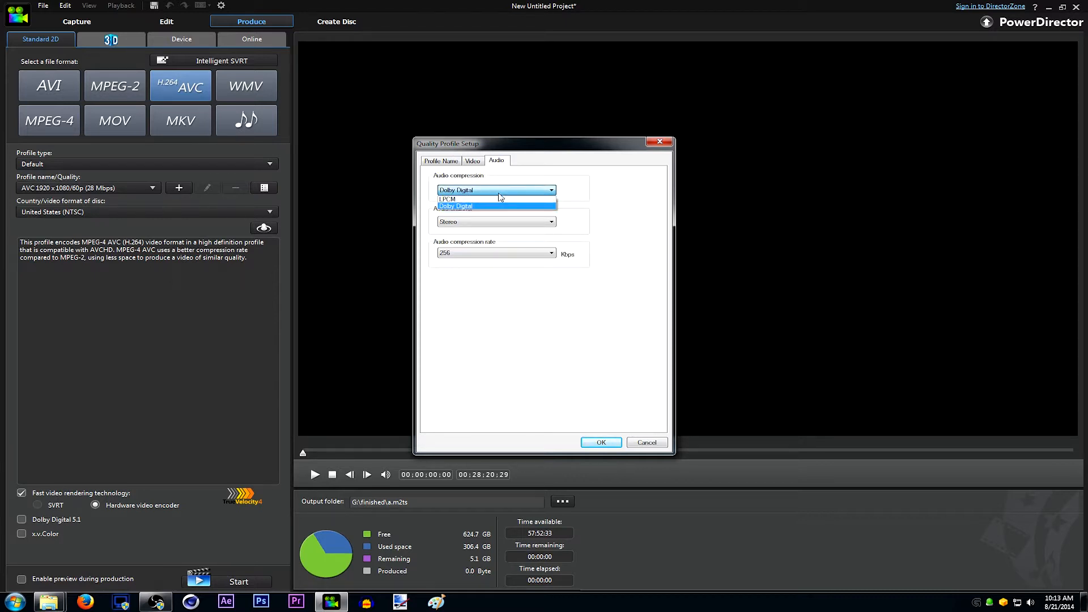
left_click(501, 190)
left_click(501, 253)
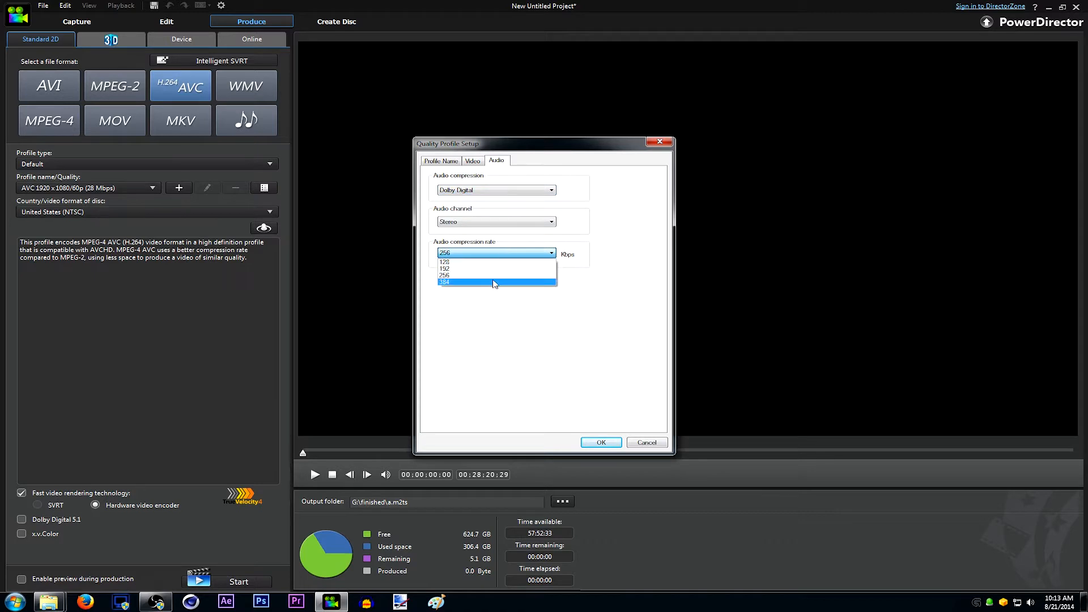
left_click(496, 276)
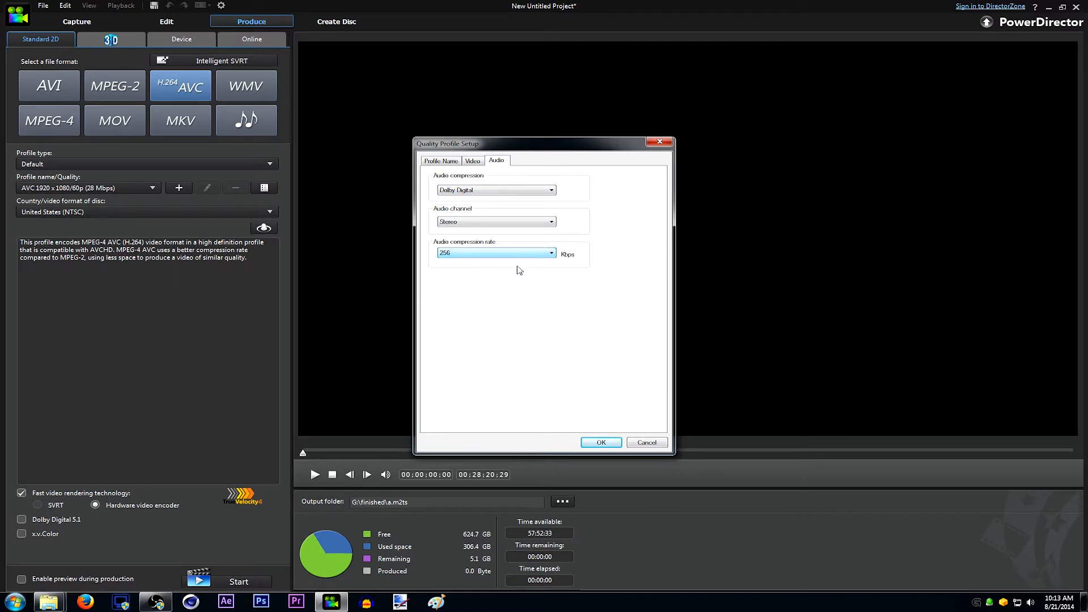
left_click(476, 161)
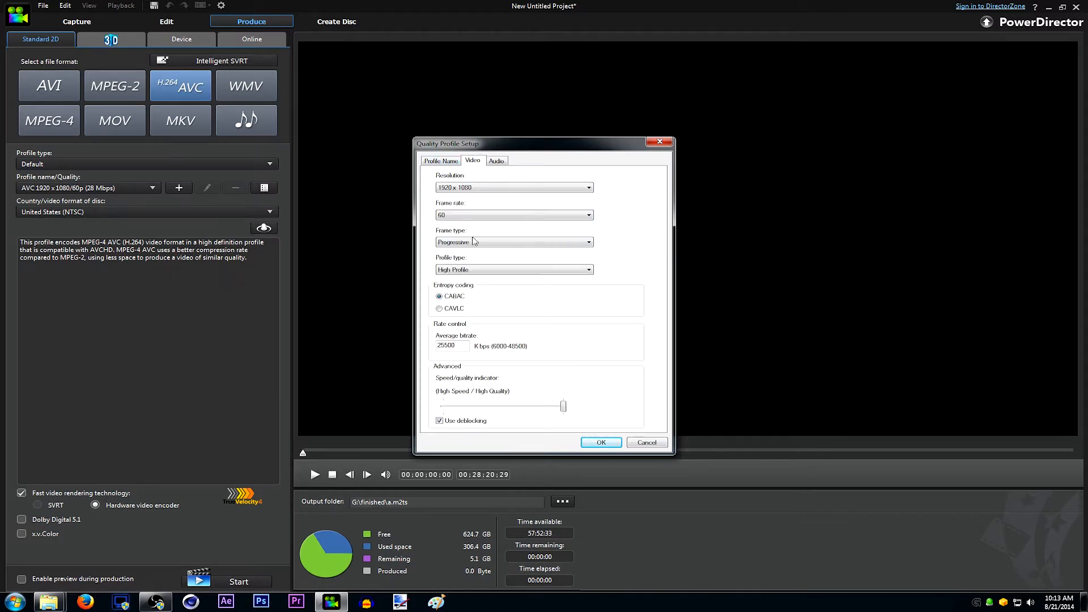
left_click(613, 445)
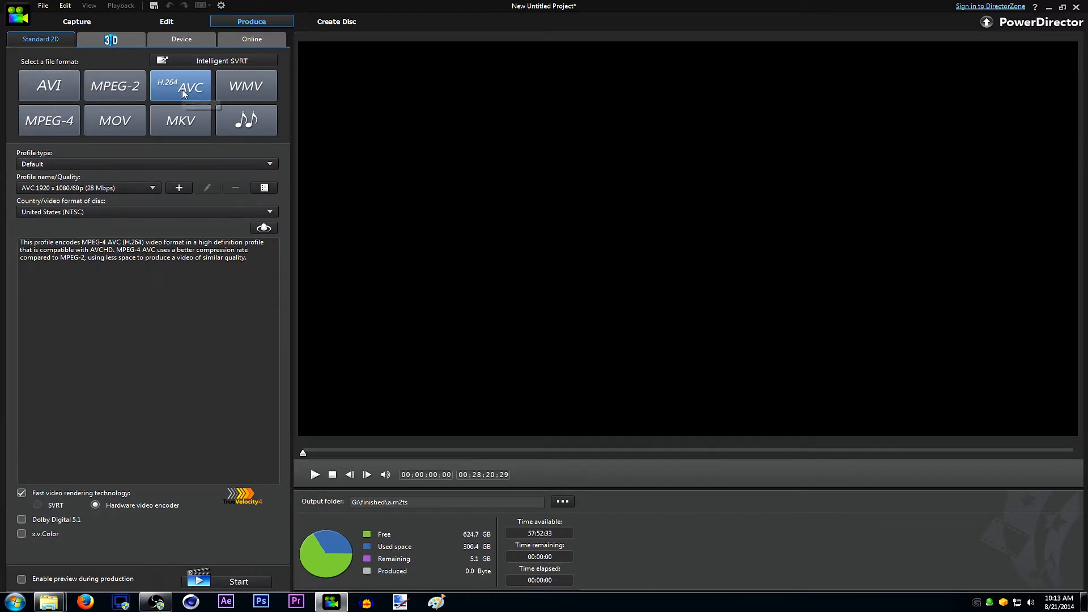
Step: Switch the production profile type to Custom and choose the reg quality profile
left_click(70, 164)
left_click(63, 185)
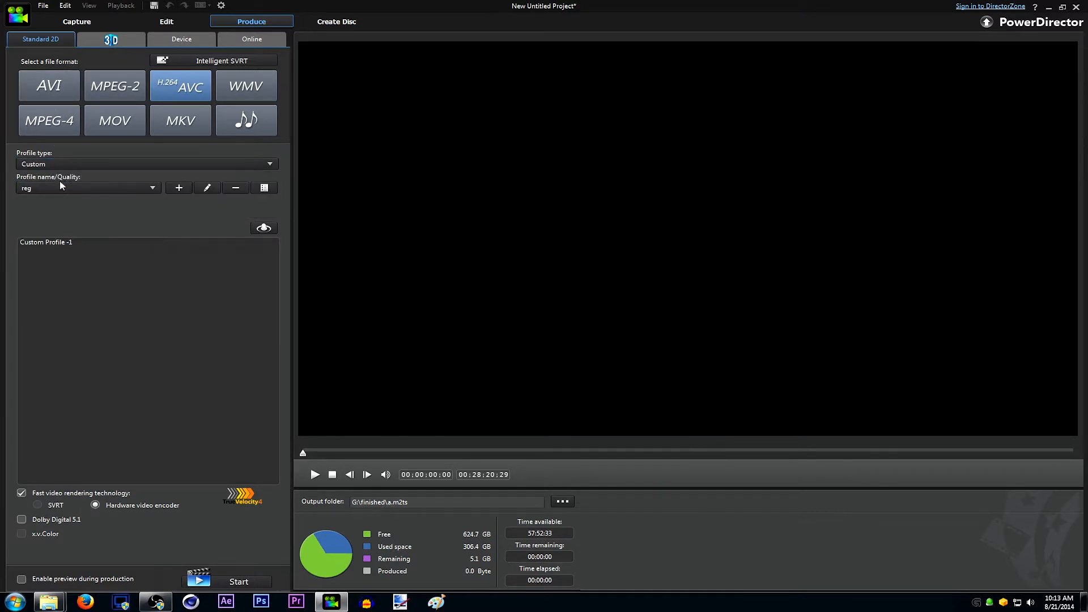
left_click(110, 189)
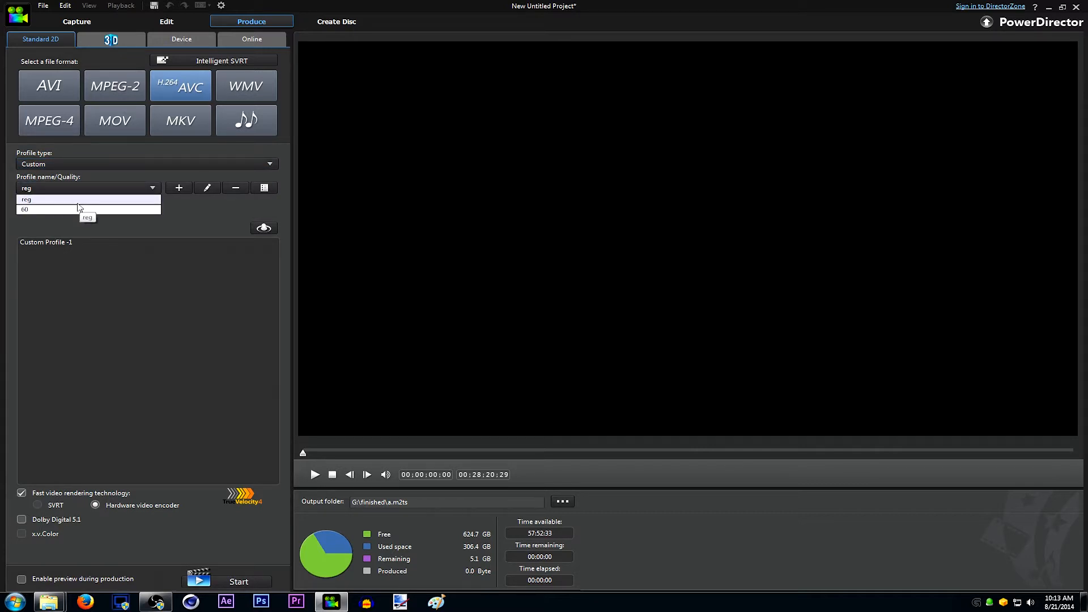
left_click(90, 201)
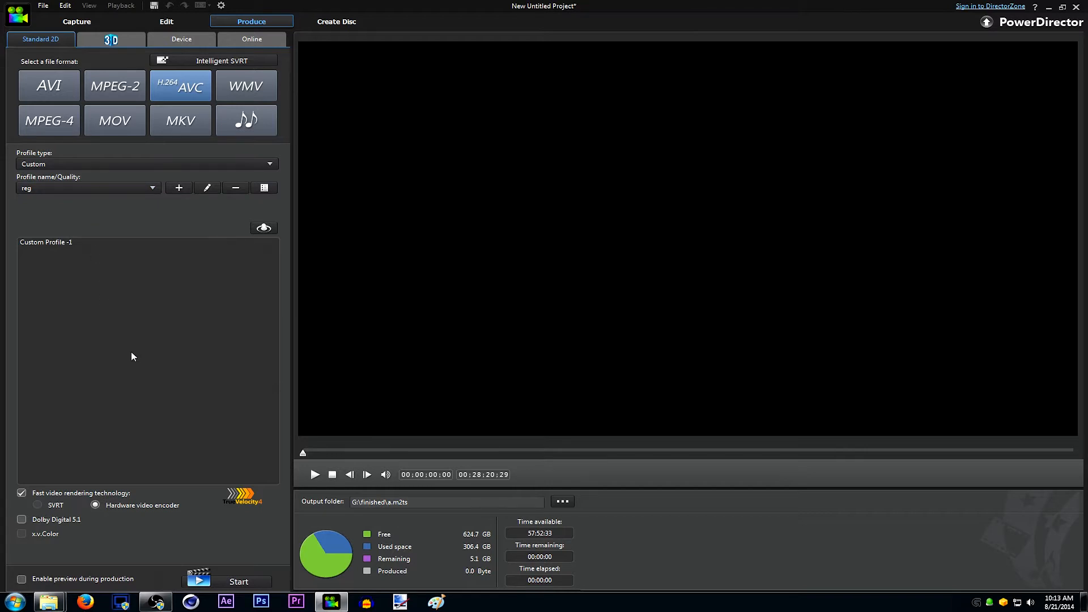
Step: Try to produce the movie with fast video rendering technology off, and again with it on
left_click(22, 493)
left_click(212, 578)
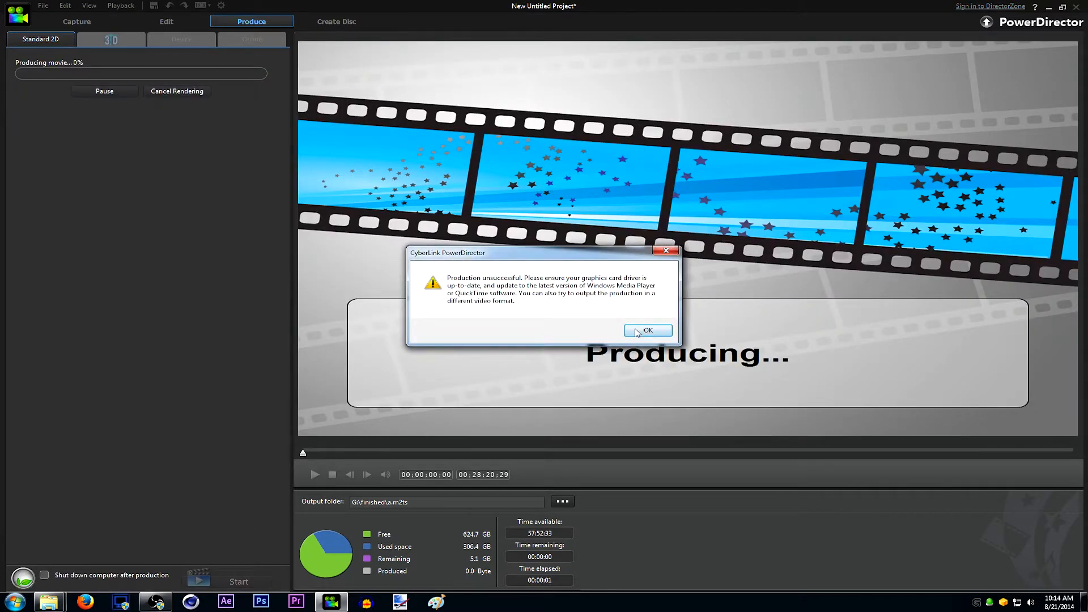
left_click(641, 331)
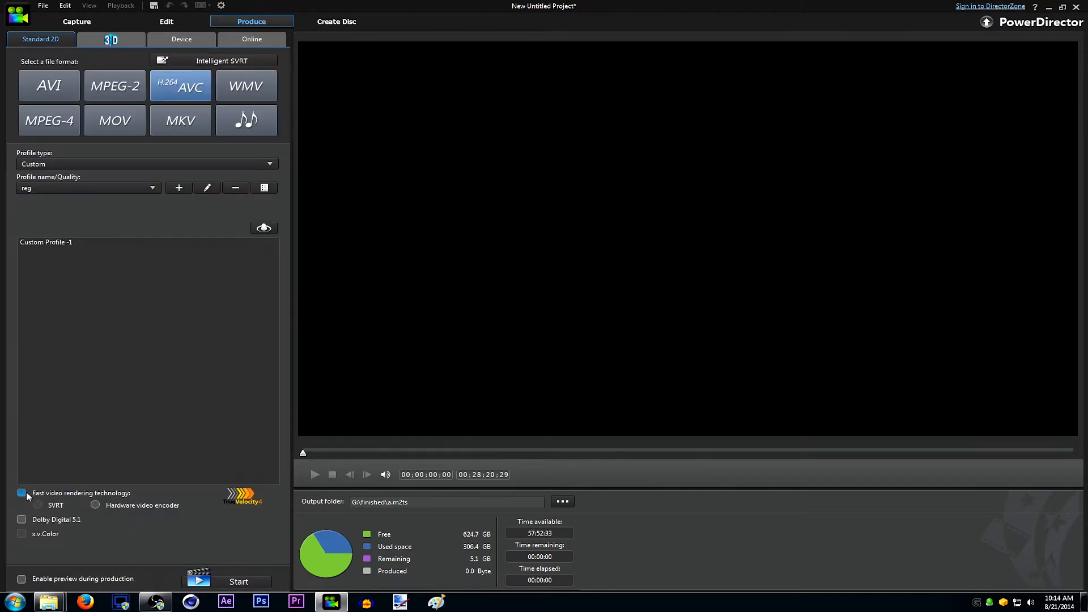
left_click(25, 493)
left_click(238, 582)
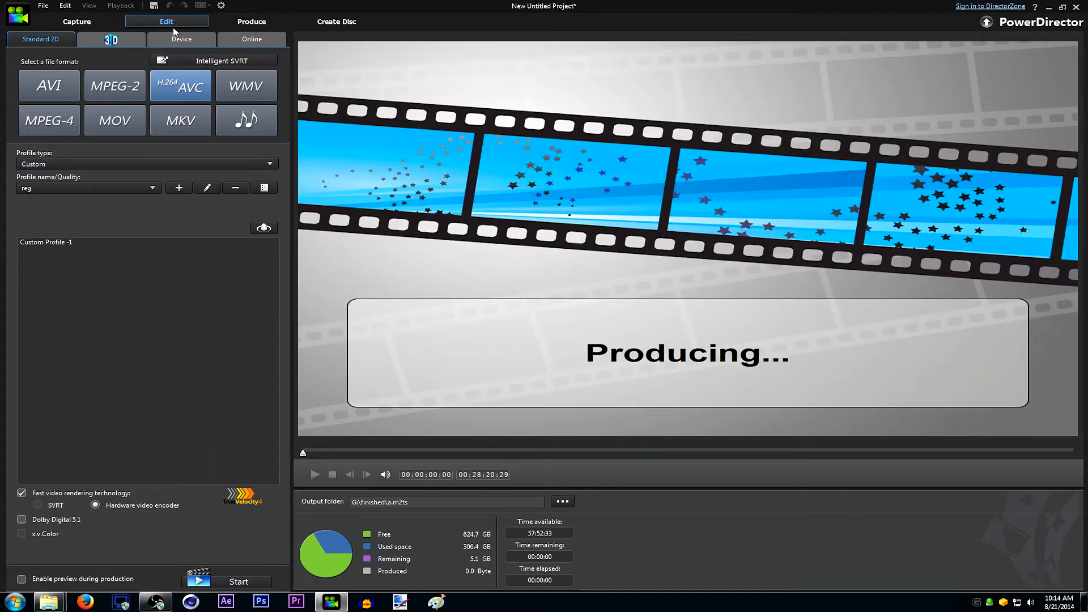
Step: Remove all the short clips before the long purple clip on track 1 and close the gap on that track
left_click(170, 22)
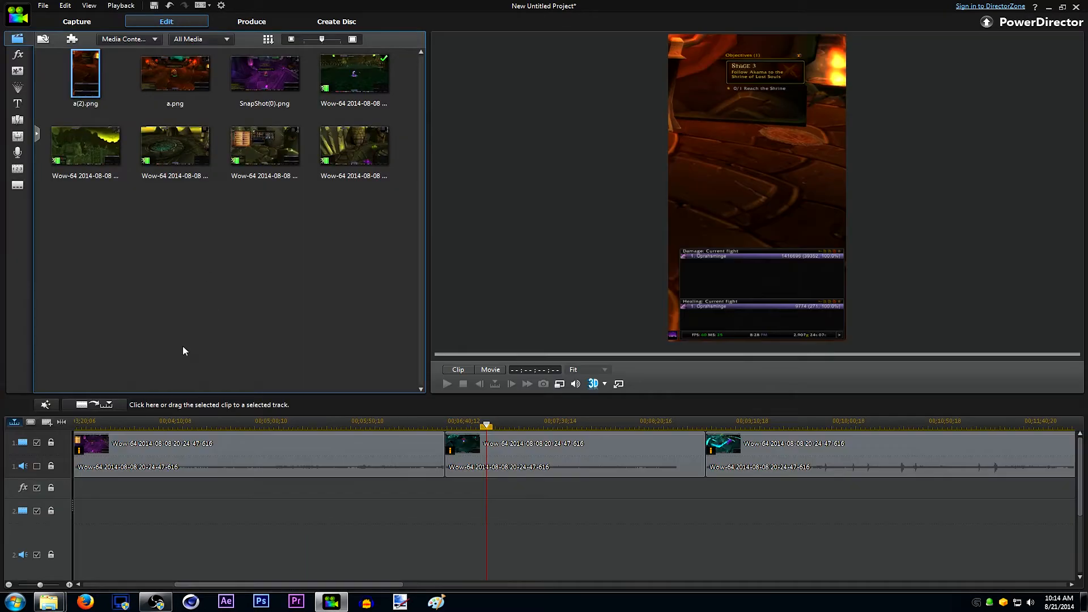
left_click_drag(340, 584, 229, 584)
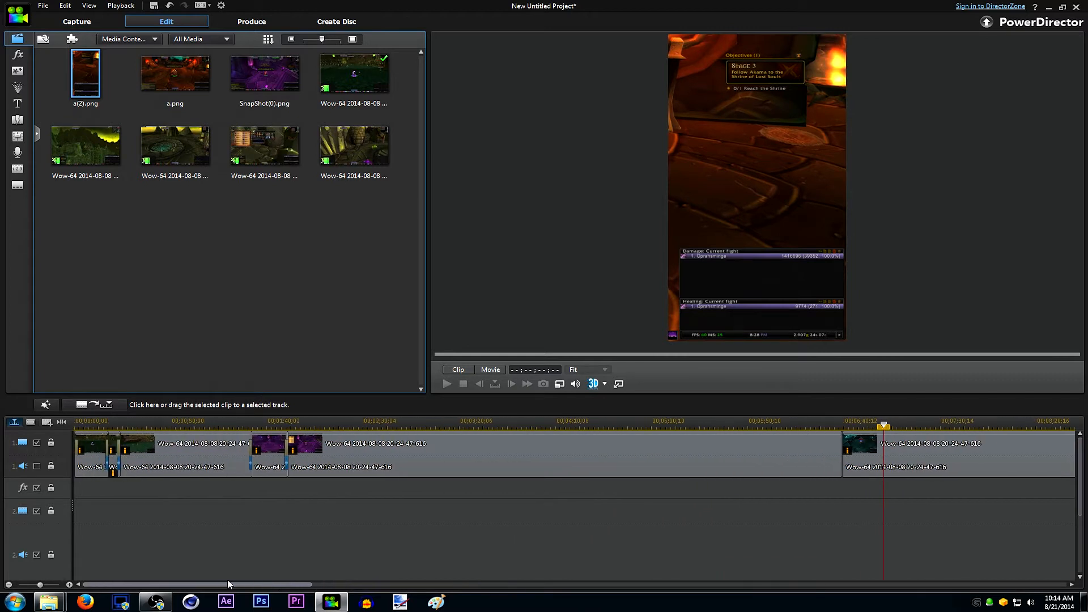
left_click_drag(267, 509, 141, 443)
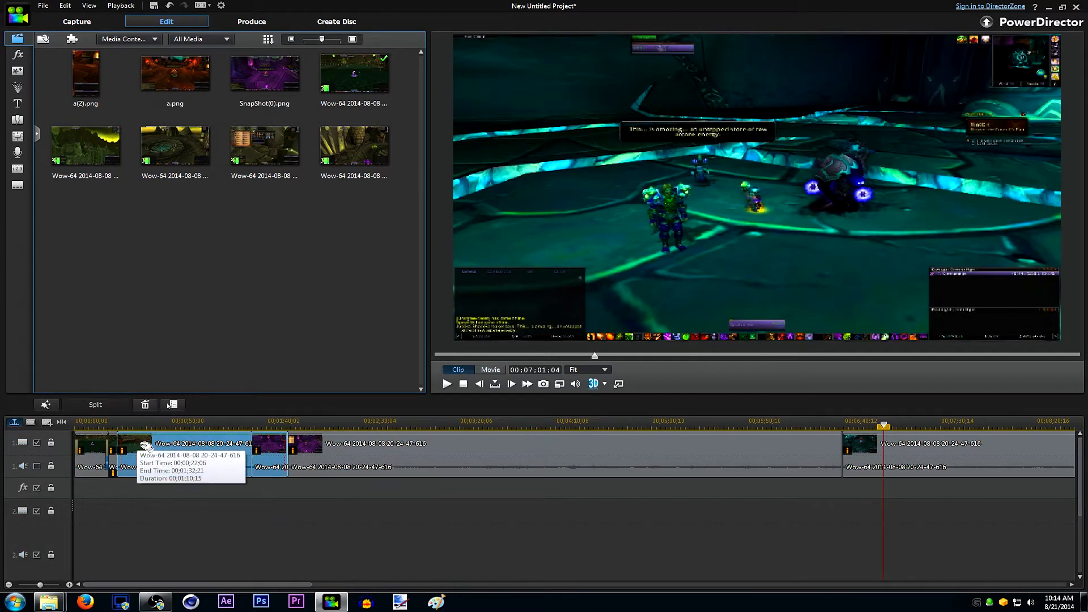
left_click(281, 540)
left_click_drag(281, 544, 100, 434)
right_click(289, 457)
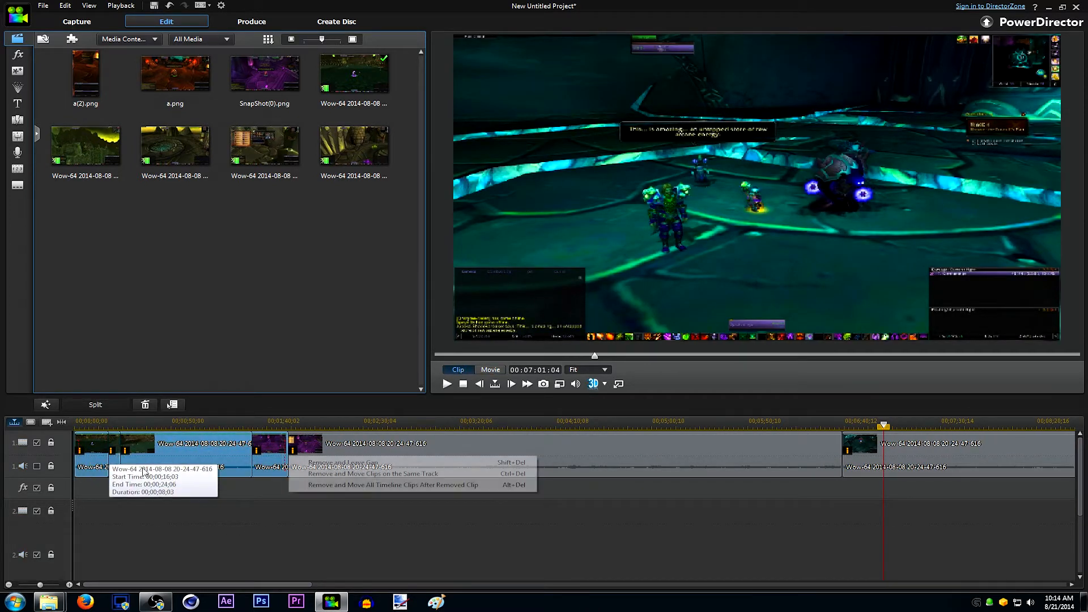
left_click(335, 474)
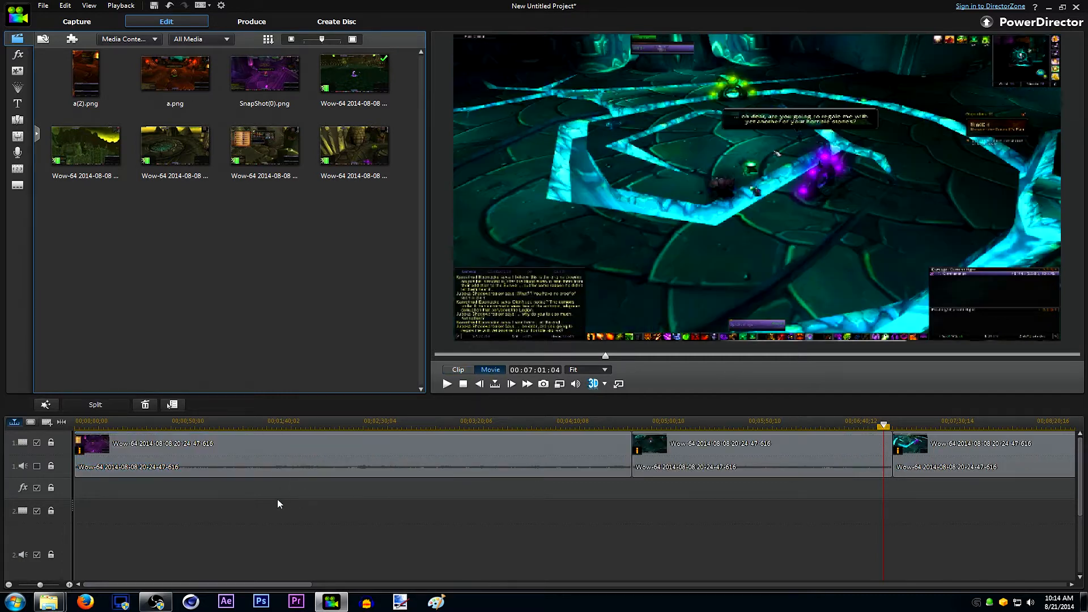
Step: Test-render the trimmed movie while checking CPU performance in Windows Task Manager, and cancel the rendering
left_click(186, 463)
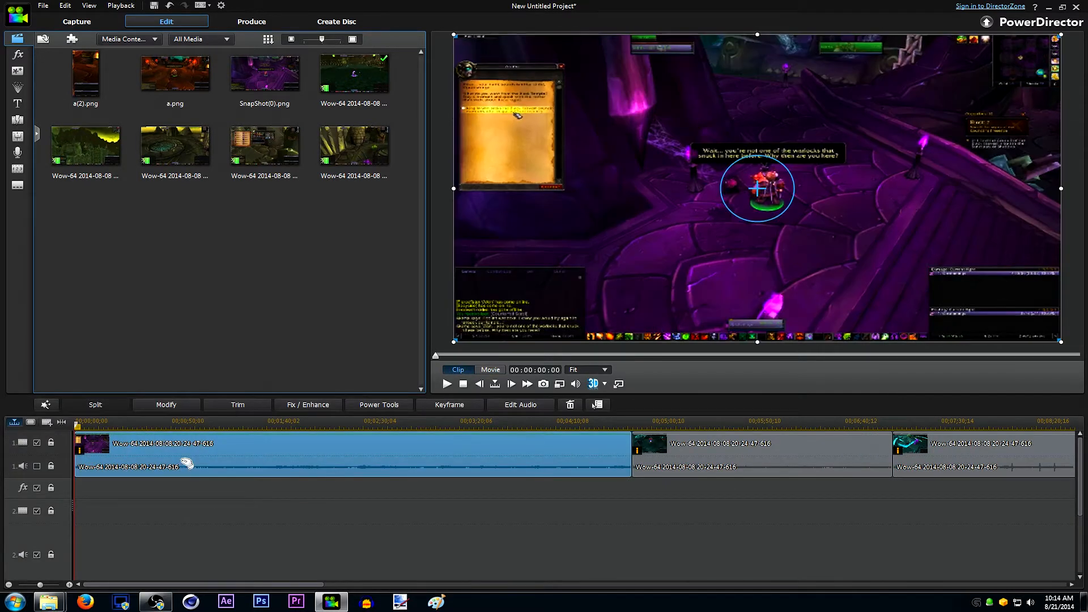
left_click(251, 21)
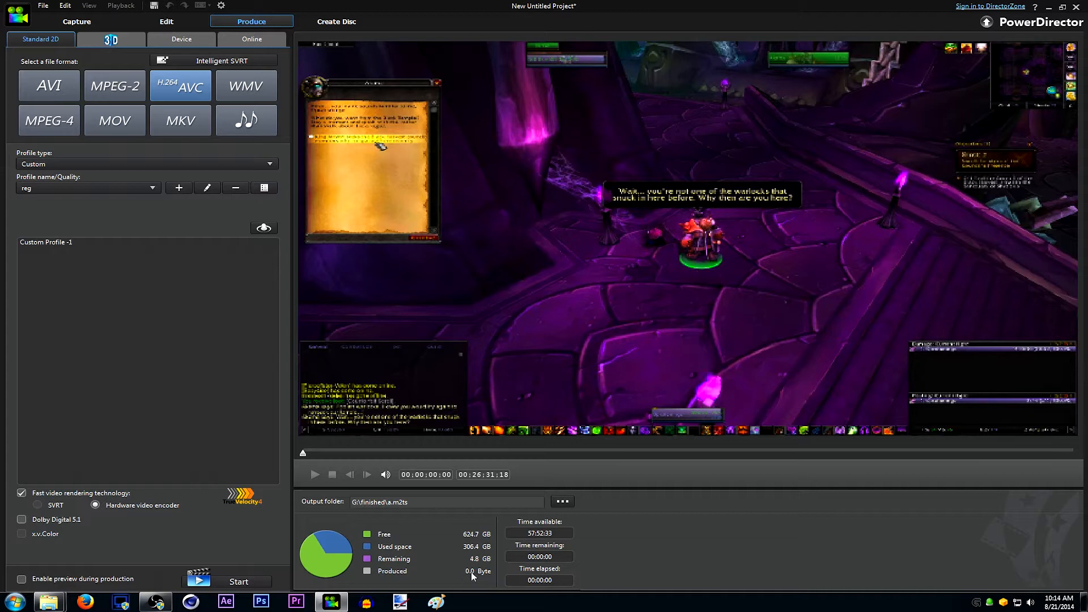
left_click(229, 582)
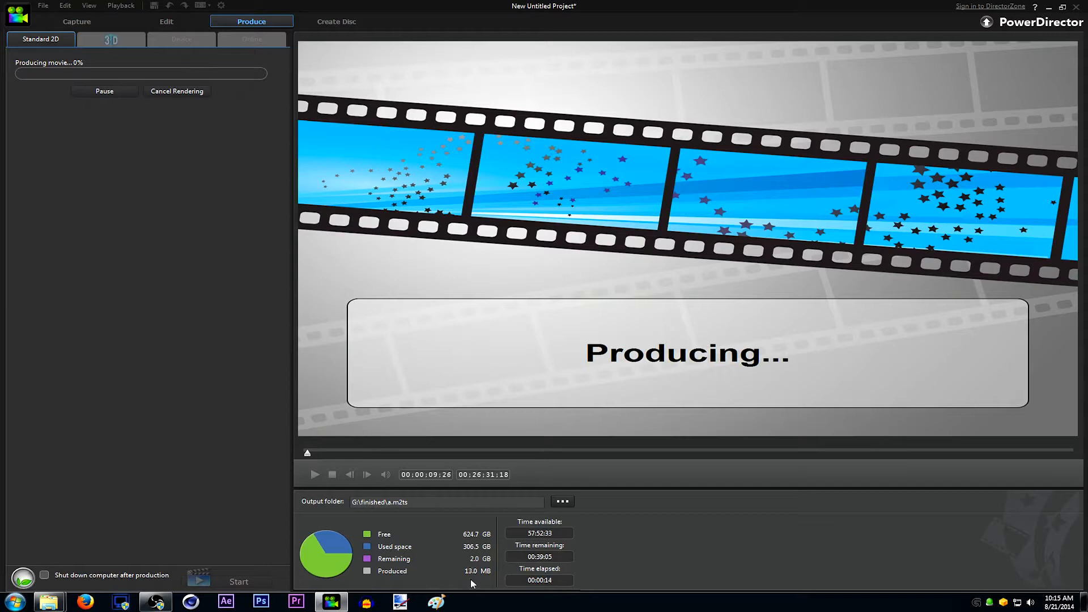
right_click(587, 606)
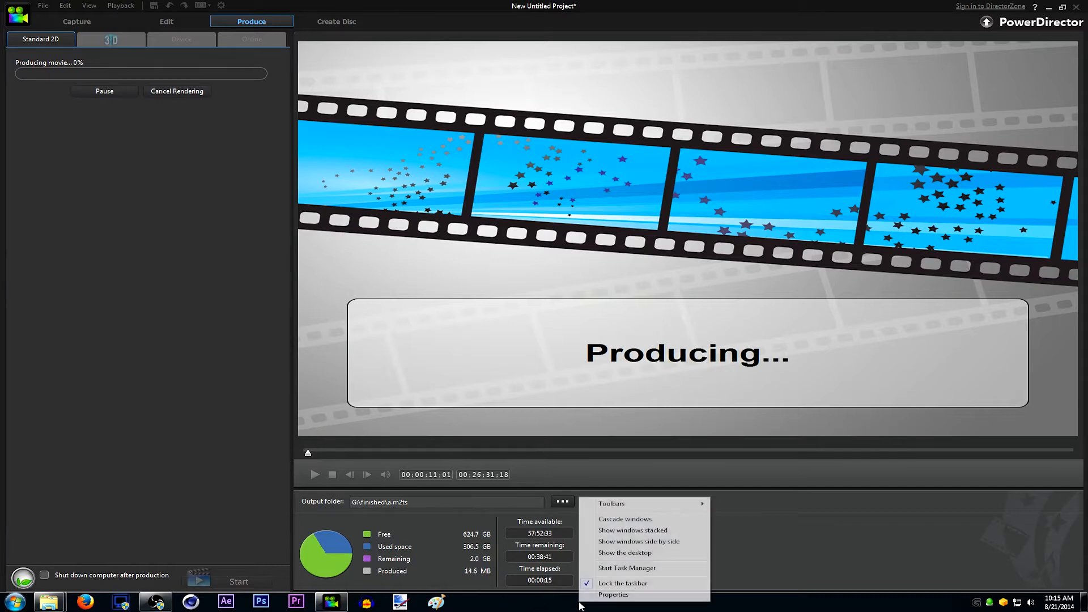
left_click(624, 573)
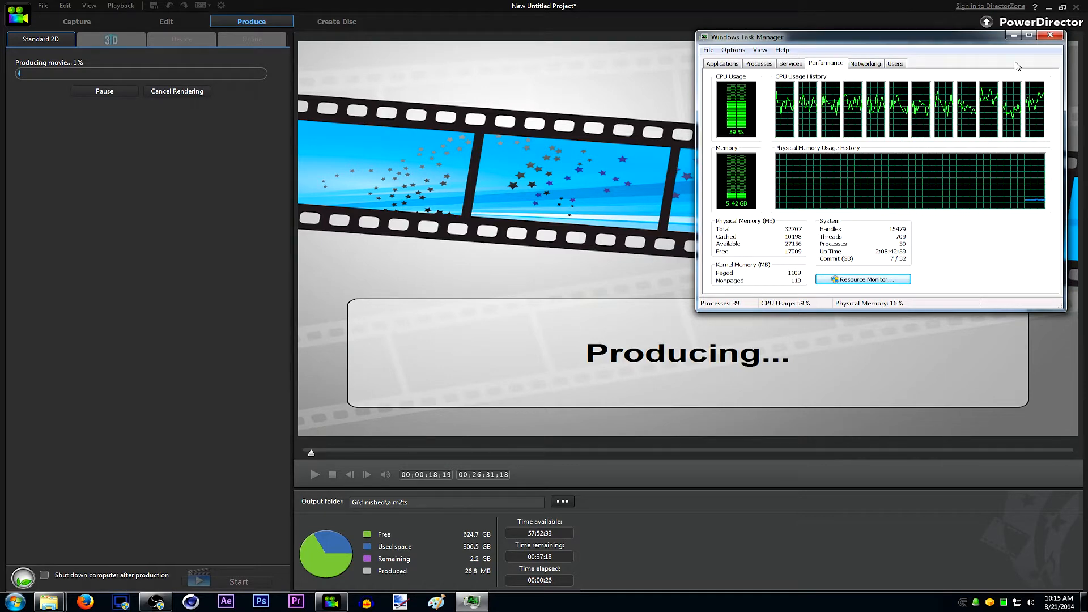
left_click(1050, 35)
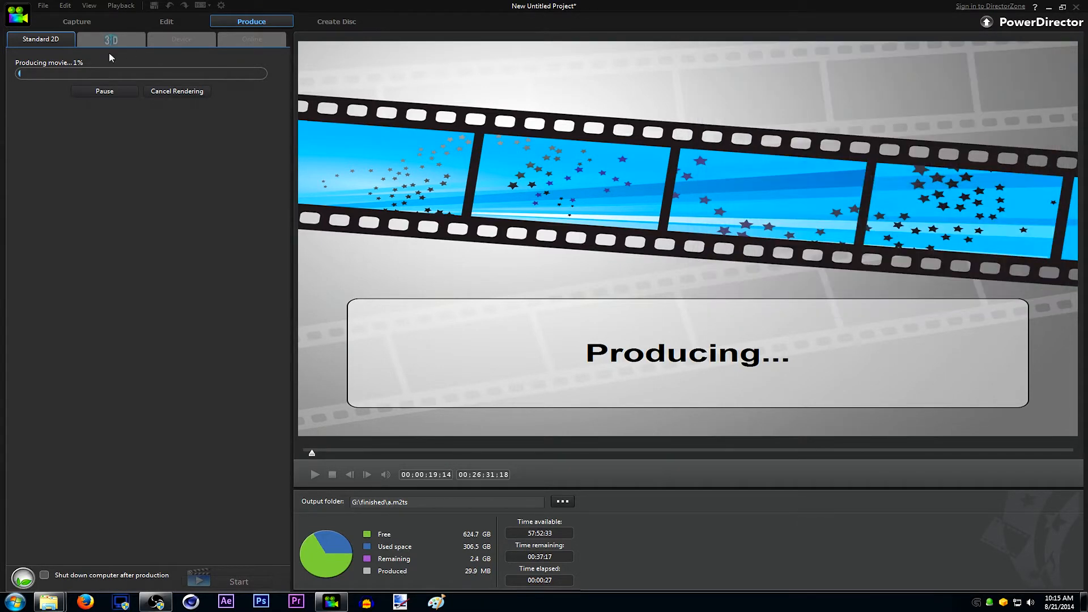
left_click(171, 91)
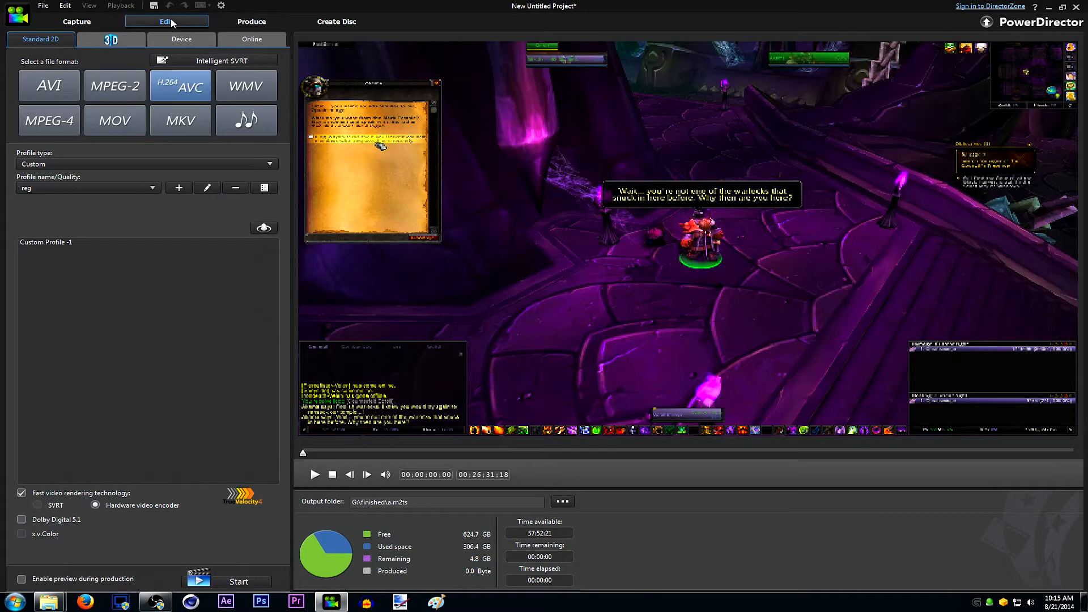
Step: Turn off Color Adjustment for the first clip on the timeline
left_click(177, 20)
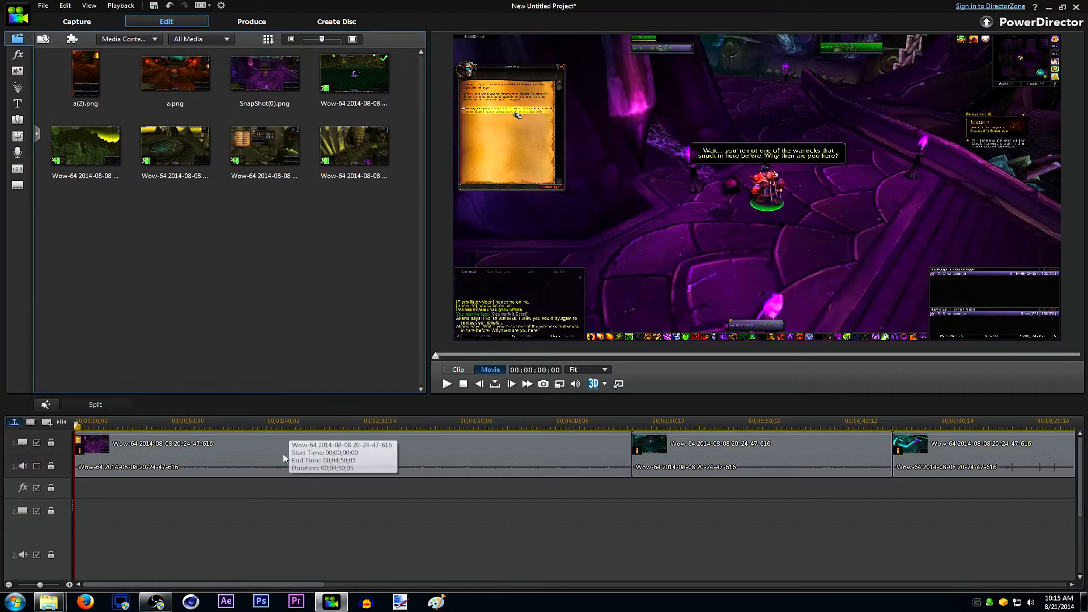
left_click(335, 448)
left_click(308, 404)
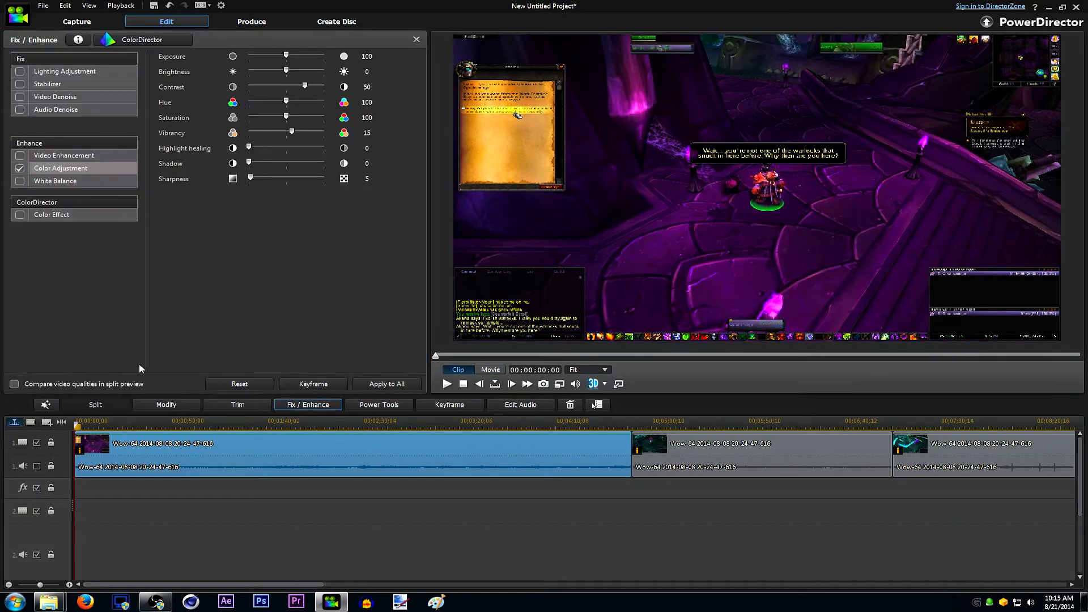
left_click(20, 168)
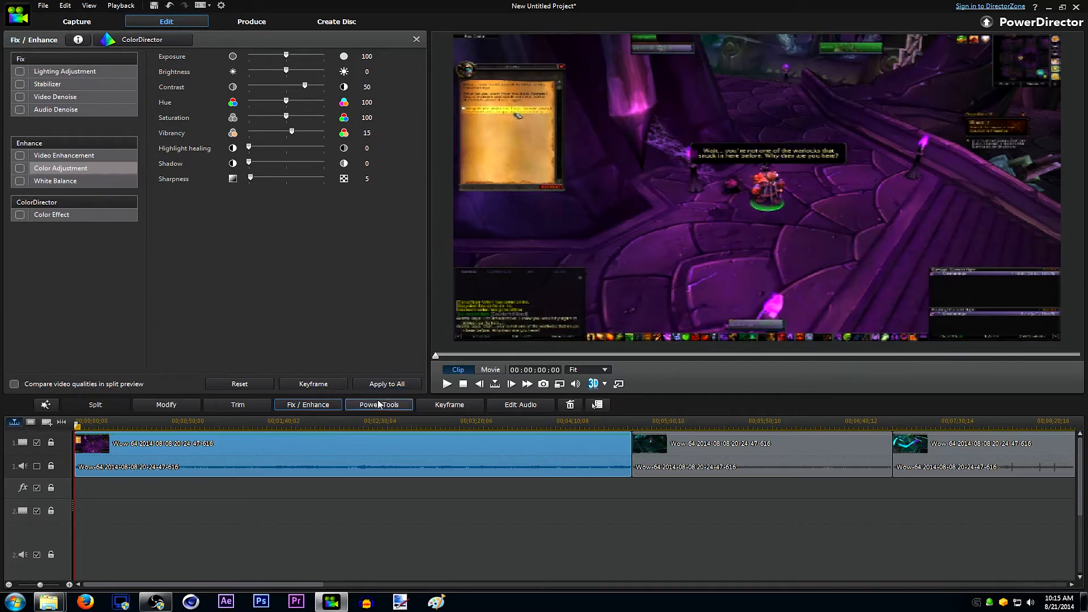
Step: Test-render the movie without the first clip's colour adjustment, checking CPU performance in Windows Task Manager, and cancel the rendering
left_click(252, 22)
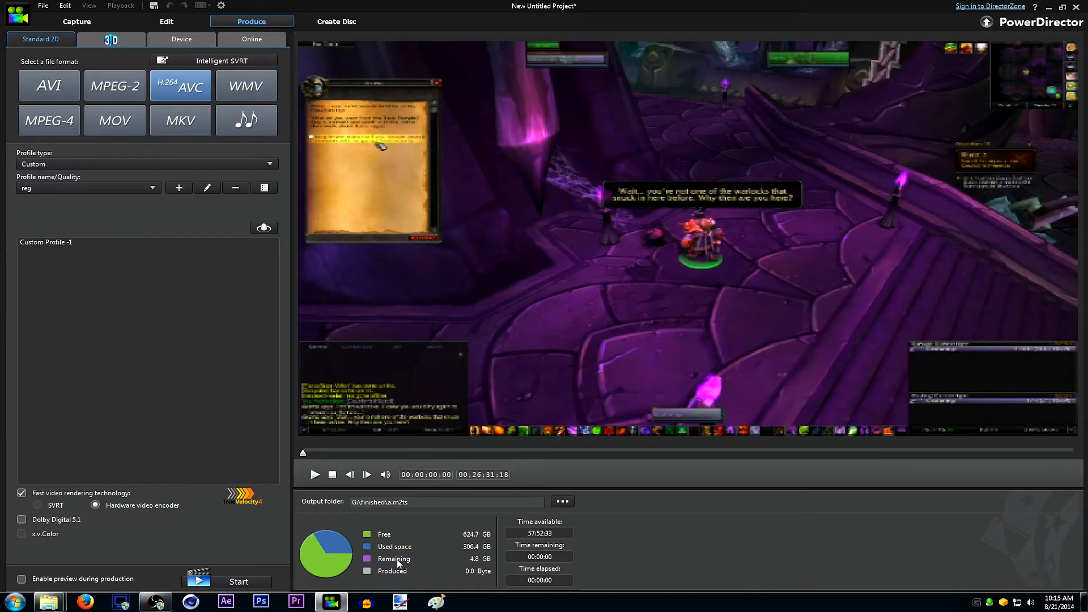
left_click(239, 582)
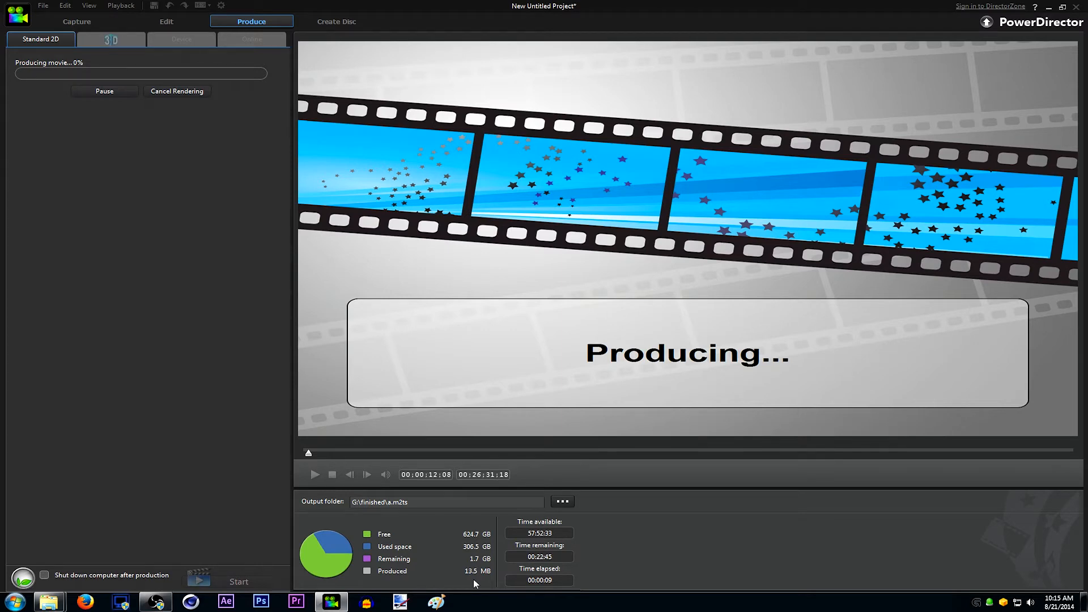
right_click(486, 600)
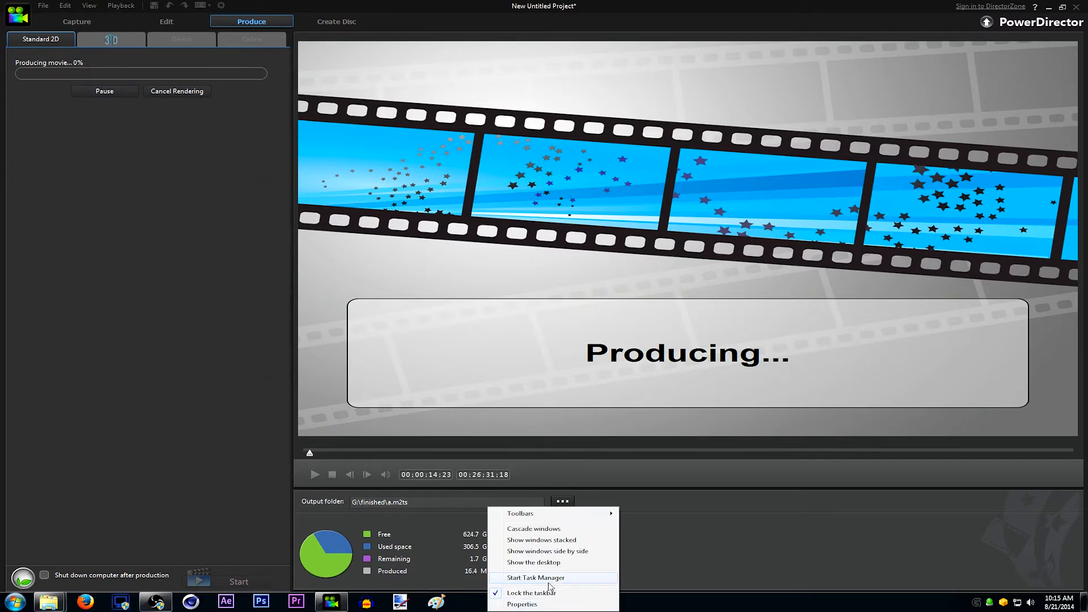
left_click(567, 565)
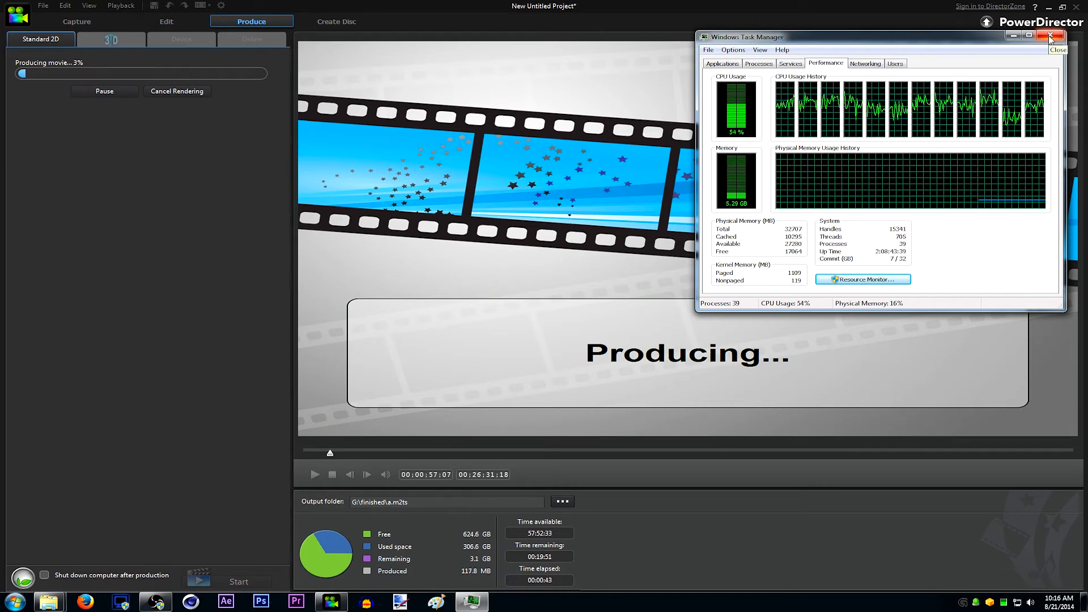
left_click(1051, 37)
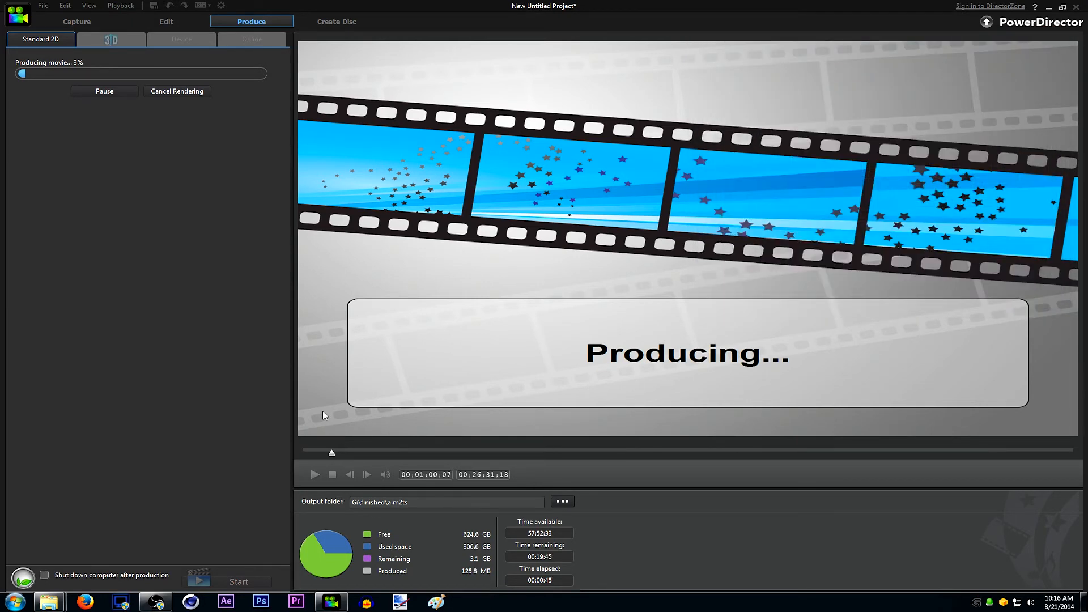
left_click(182, 93)
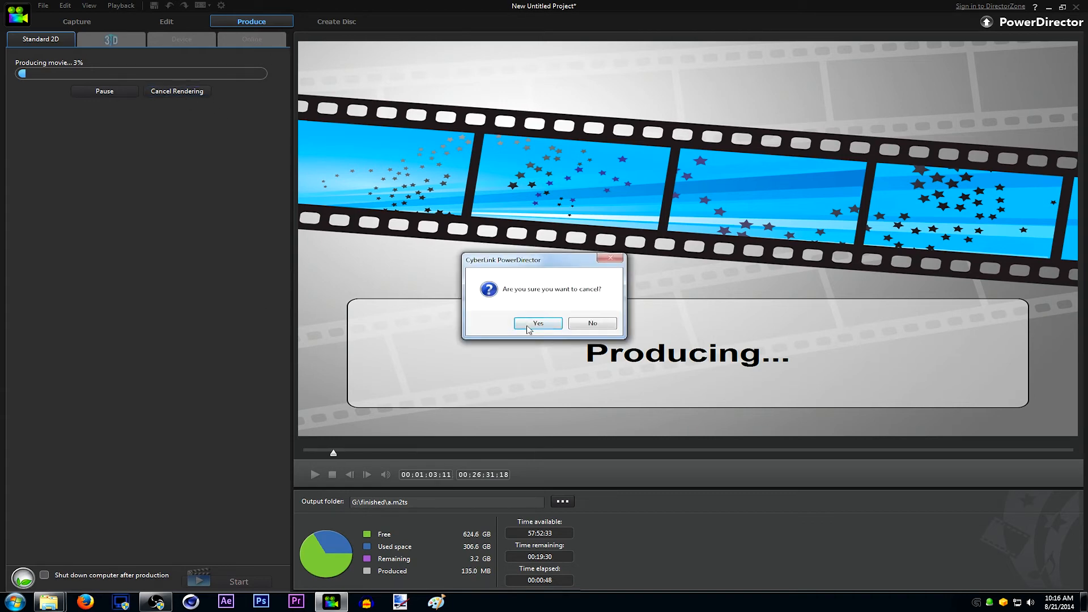
left_click(527, 324)
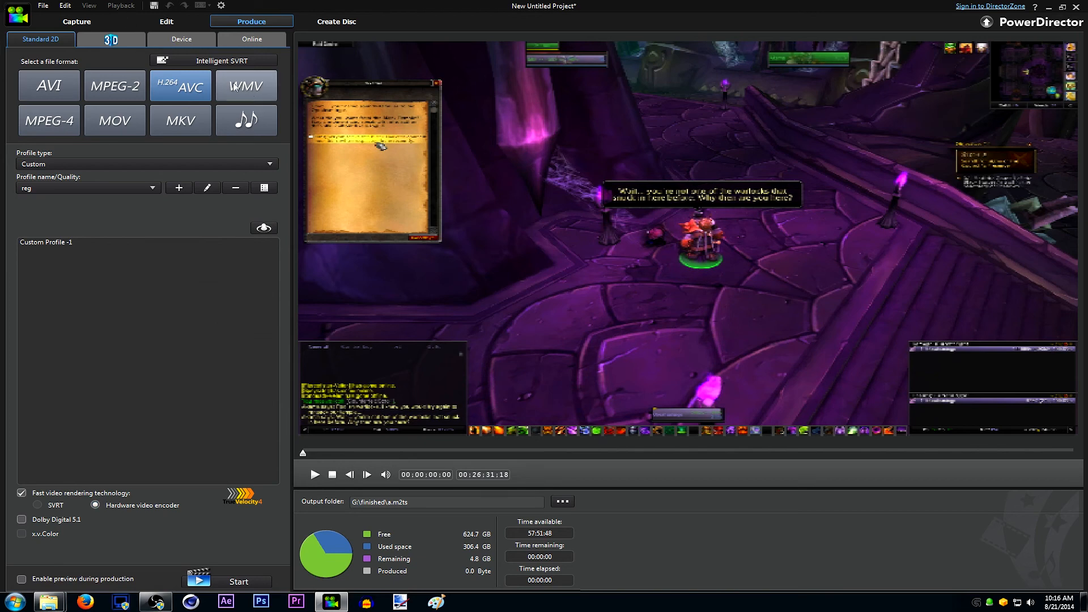
Step: Return to editing the timeline and switch to Open Broadcaster Software
left_click(166, 21)
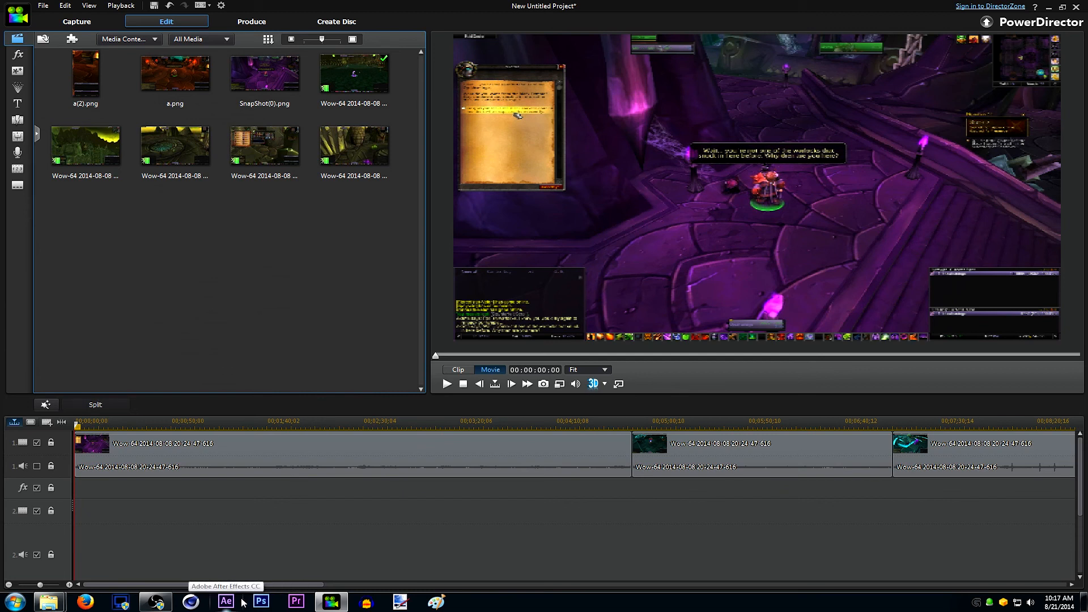
left_click(156, 602)
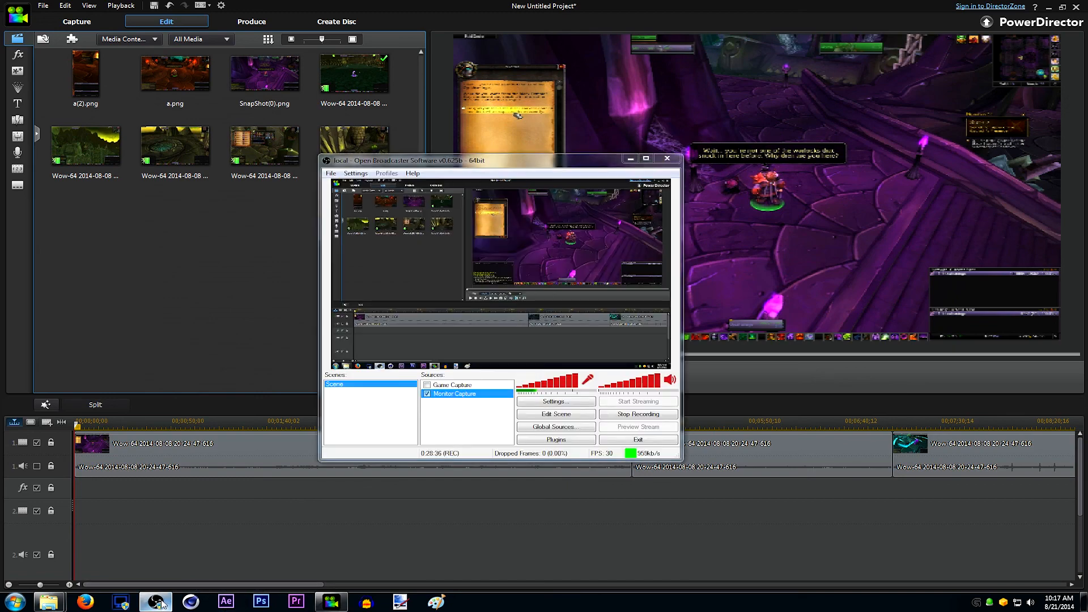